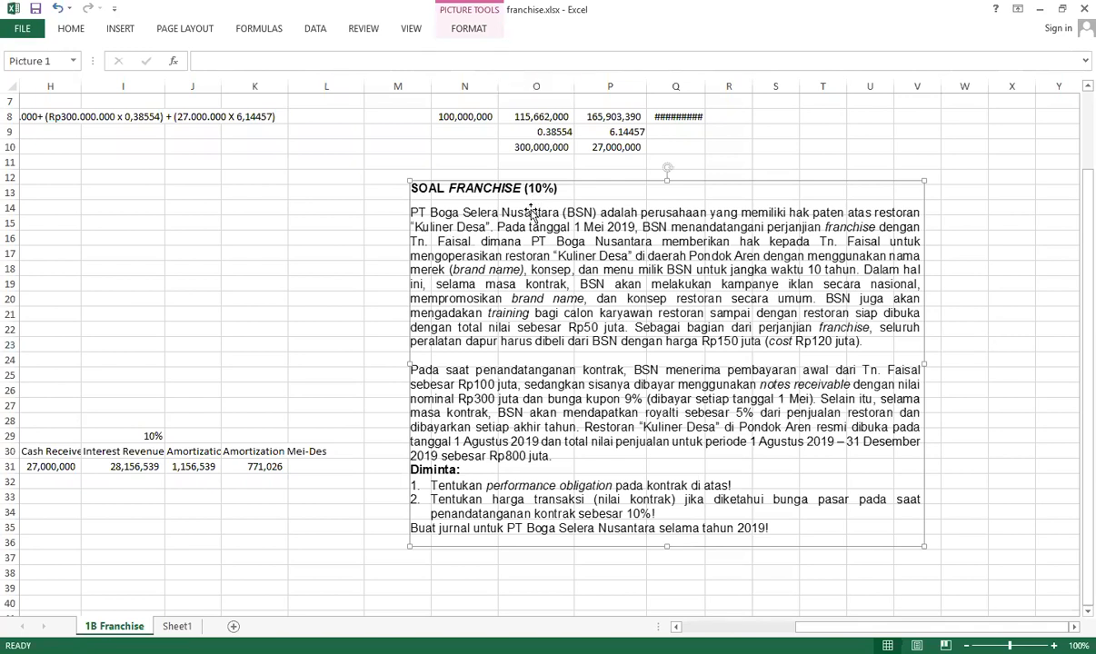
Move the franchise problem picture slightly toward column M and enlarge it to span about columns M to V and rows 11 to 38.
left_click_drag(531, 216, 506, 211)
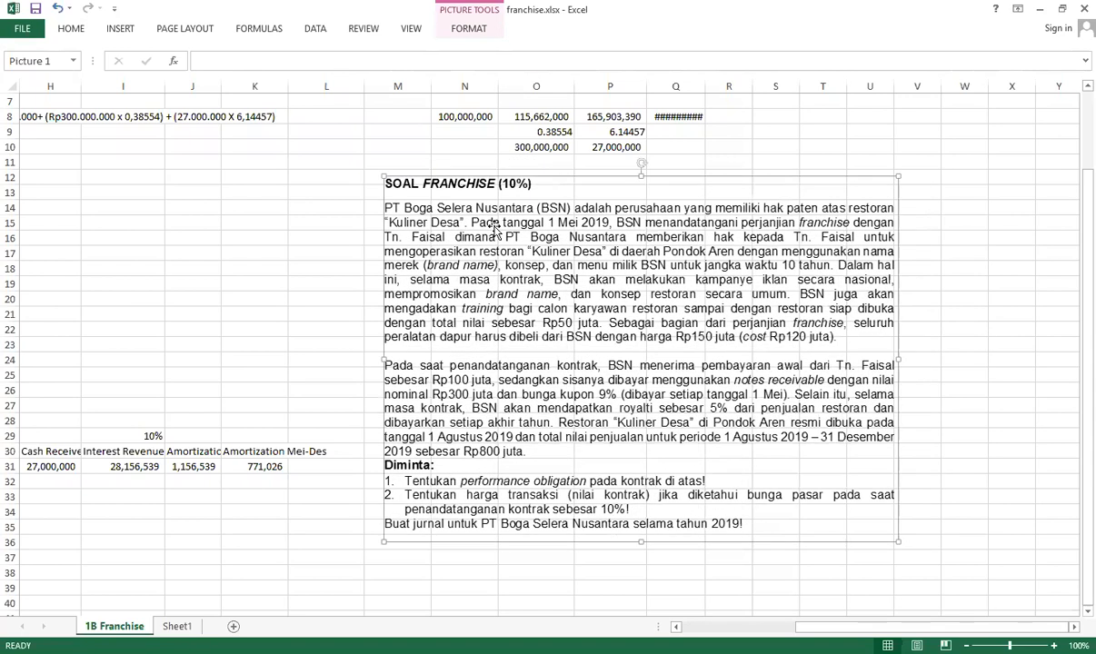
left_click_drag(895, 541, 946, 575)
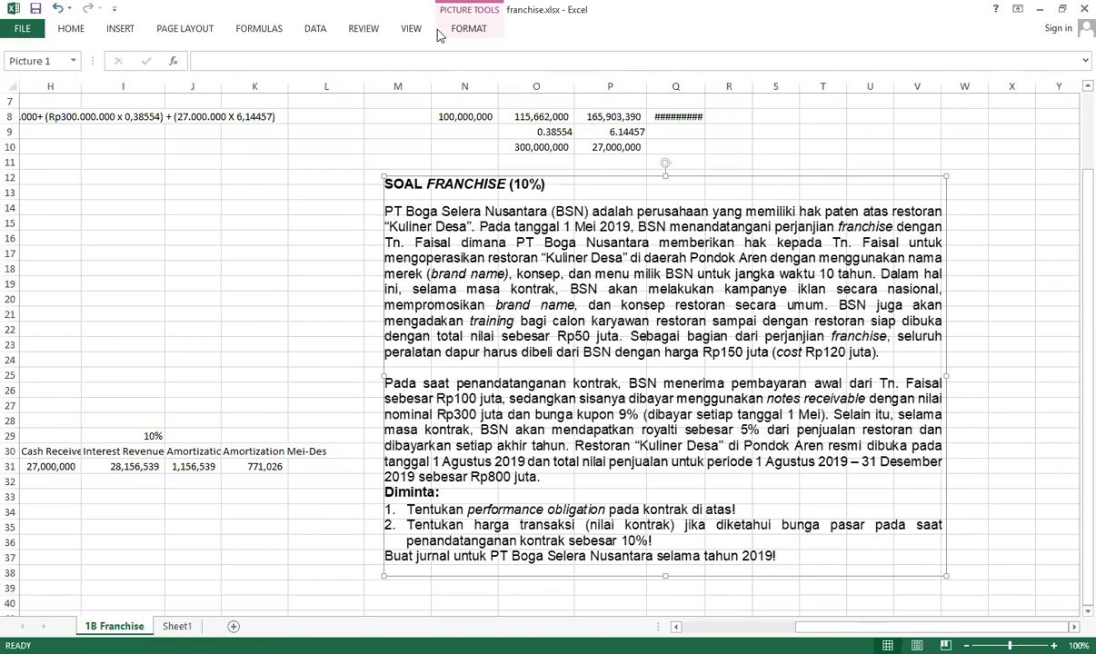
key("alt+Tab")
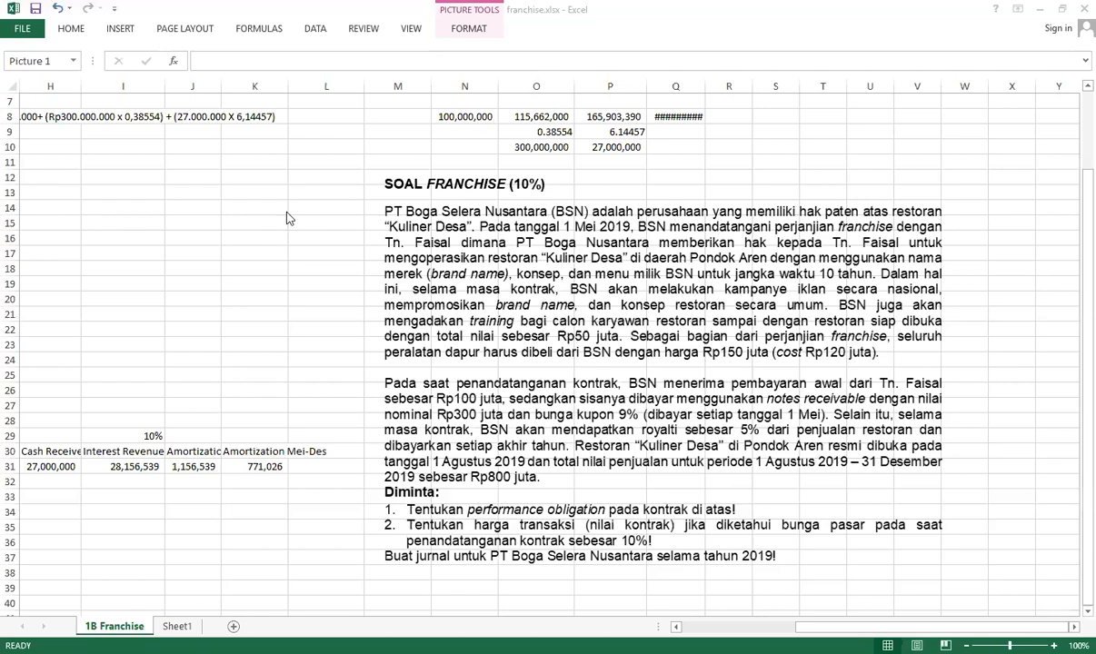
left_click(1059, 305)
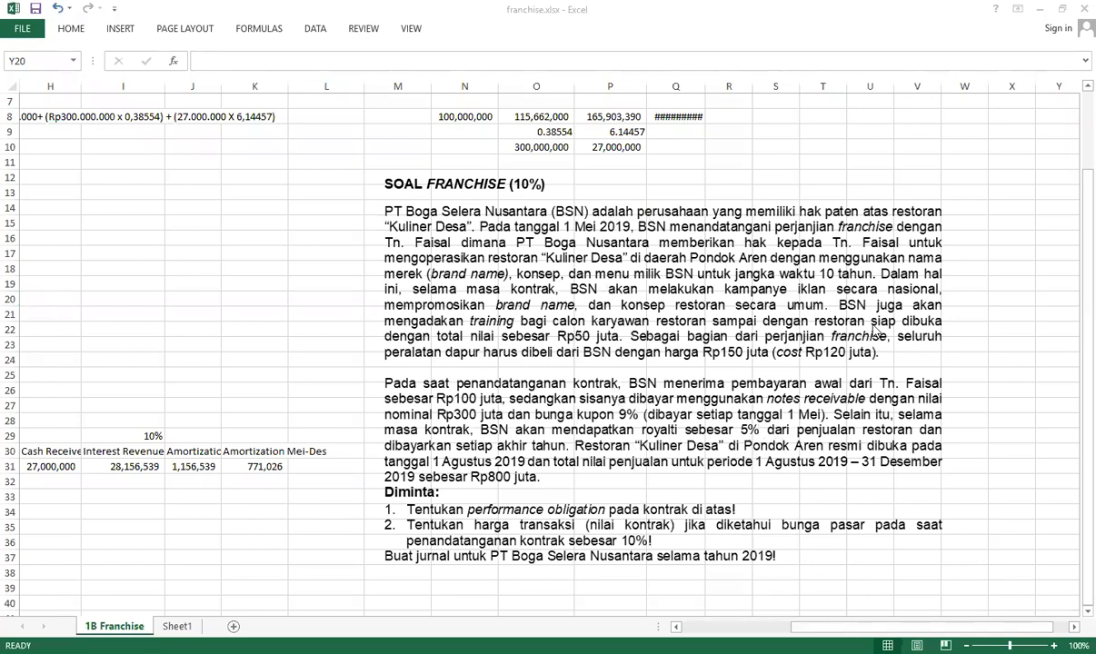
left_click(999, 329)
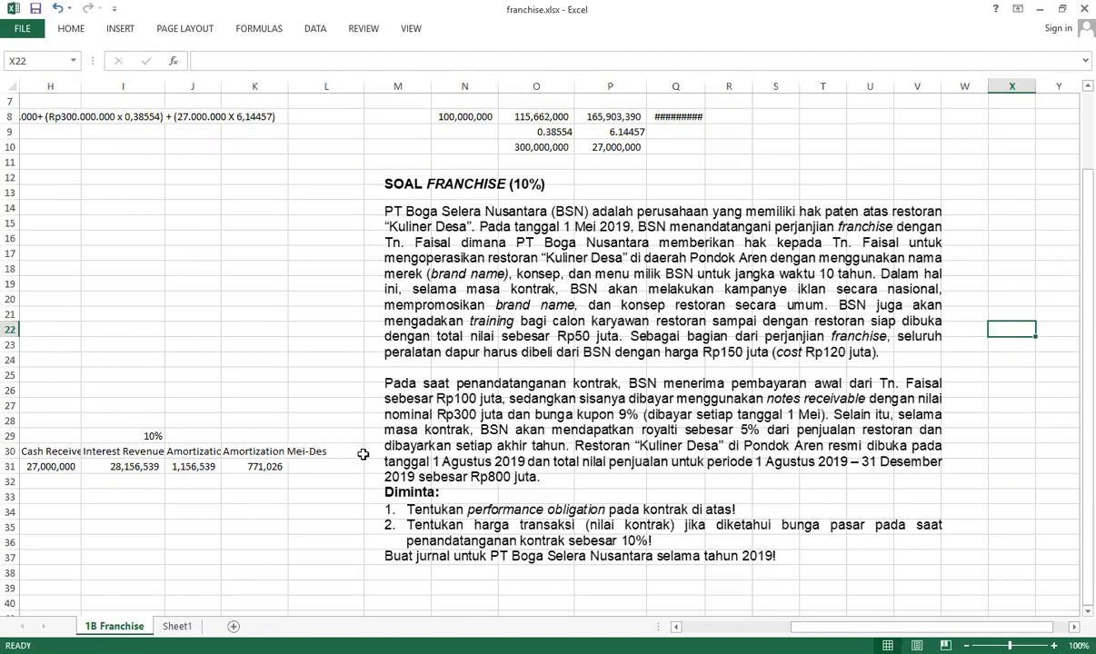
left_click(699, 494)
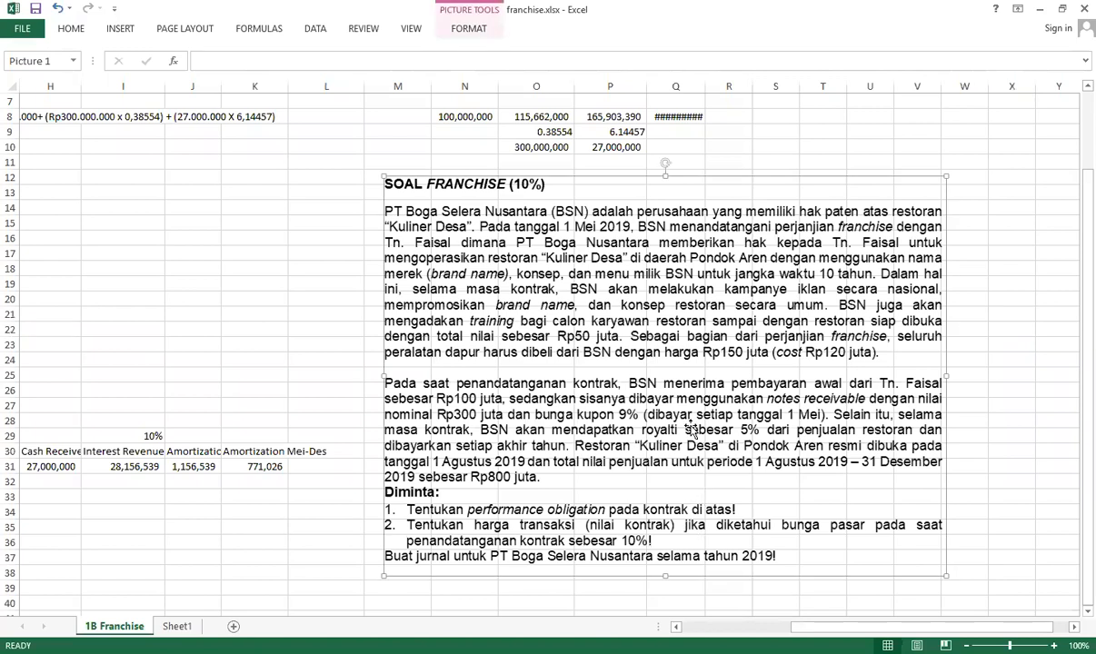
left_click_drag(668, 174, 665, 158)
left_click(976, 258)
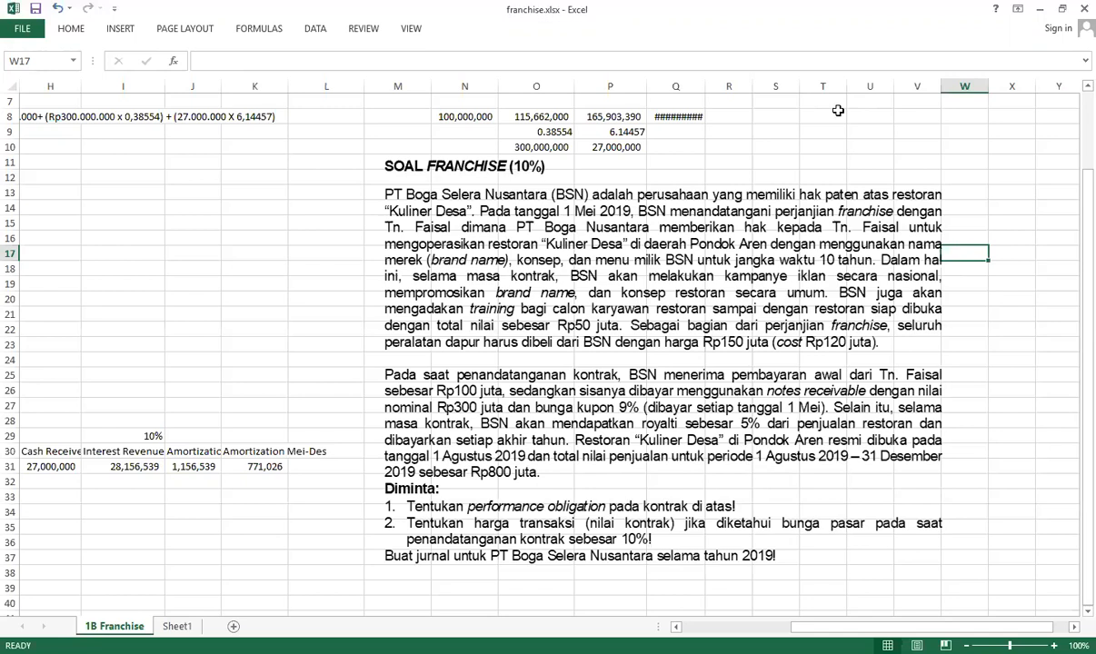
Read the franchise problem text in the picture, including the contract terms, dates, amounts and questions.
left_click(604, 185)
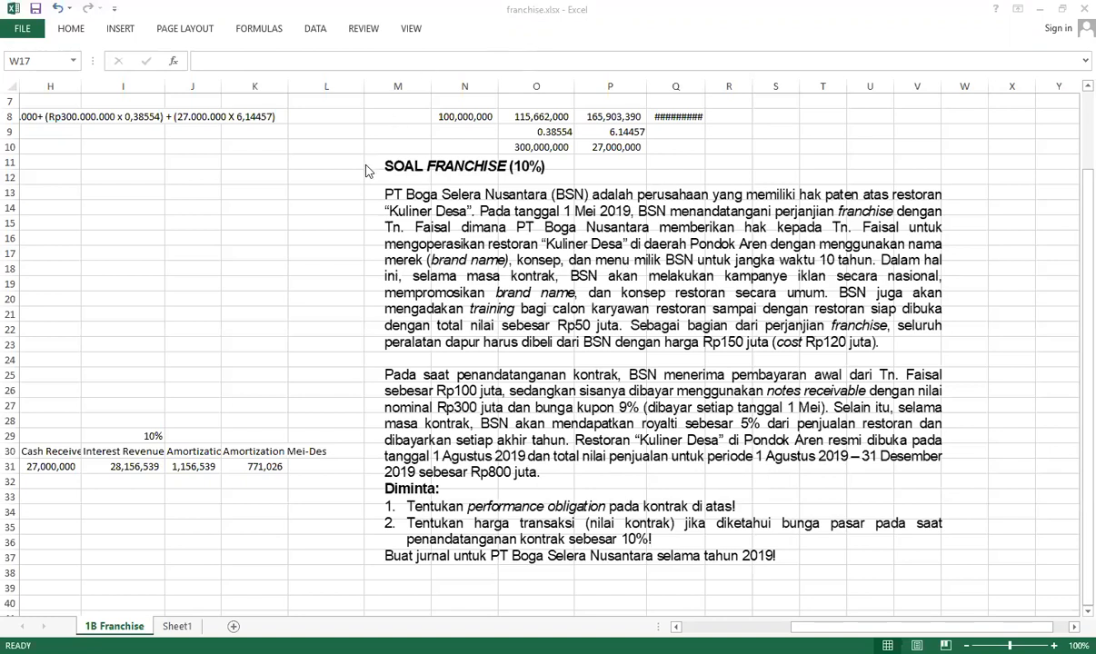
left_click(335, 163)
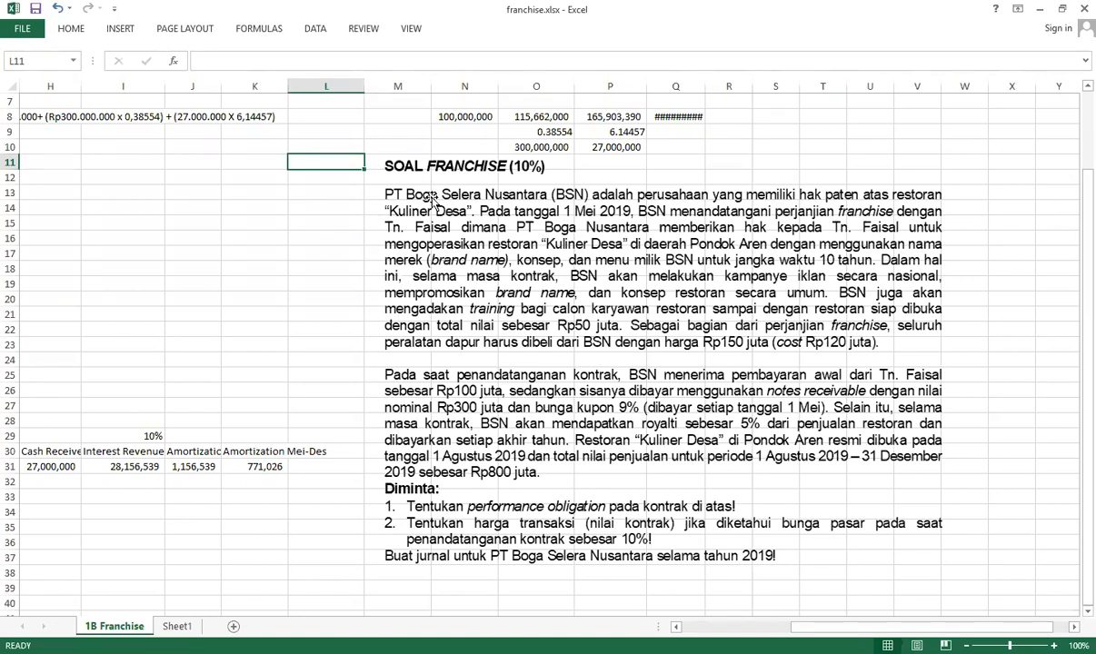
left_click(367, 193)
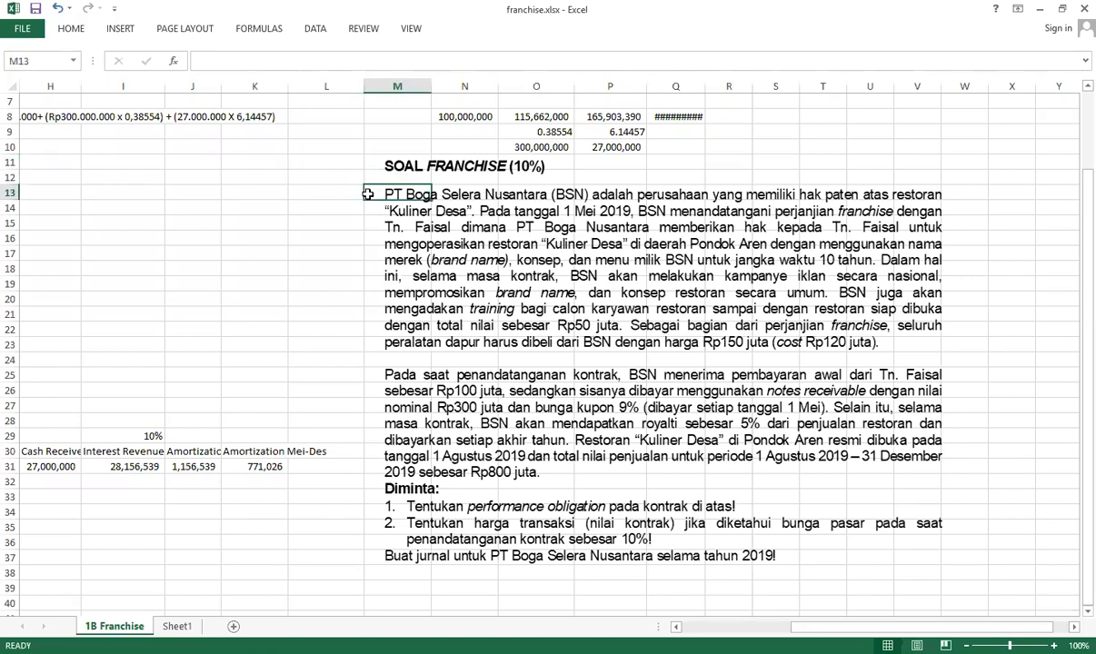
scroll(394, 178, "up", 2)
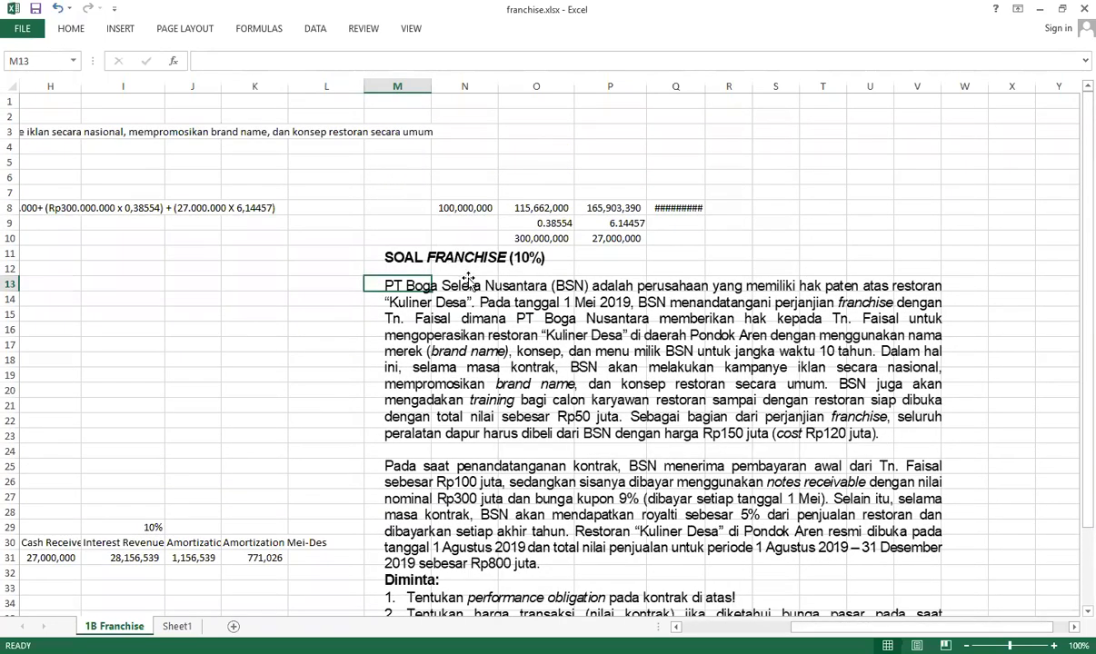
scroll(462, 269, "down", 3)
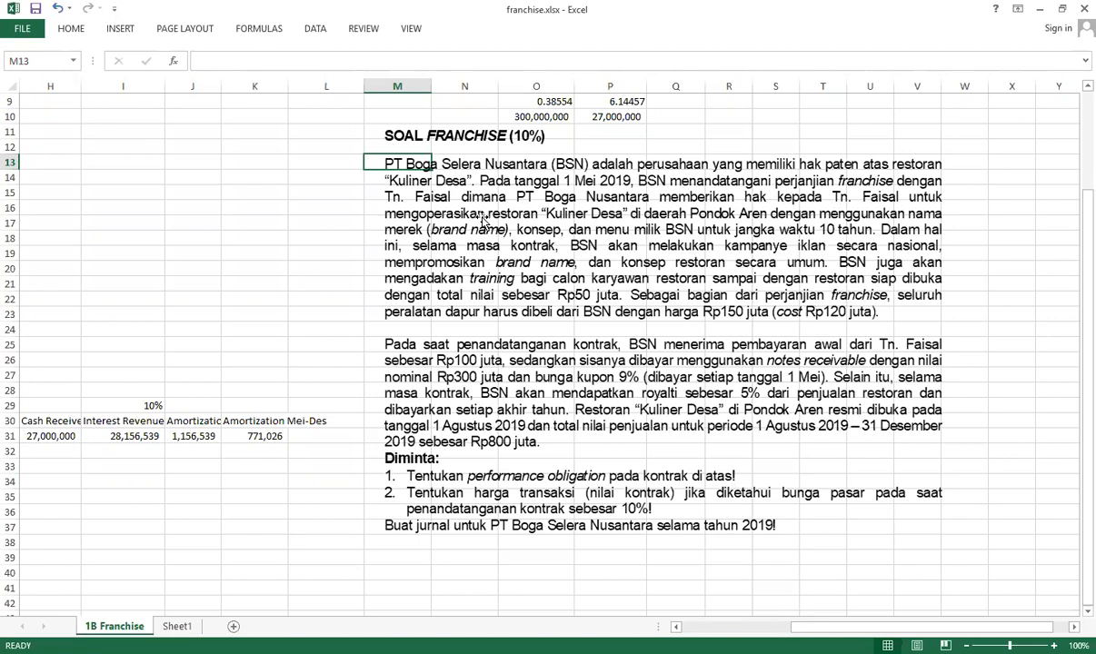
left_click(297, 204)
scroll(304, 195, "up", 3)
scroll(304, 196, "down", 3)
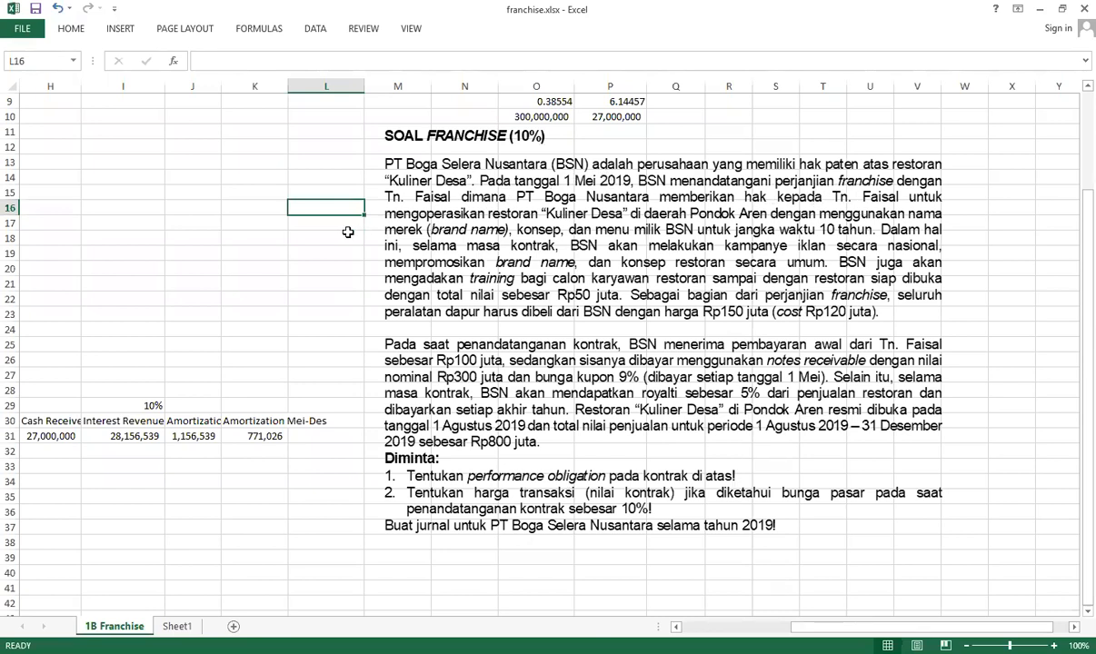
left_click(415, 29)
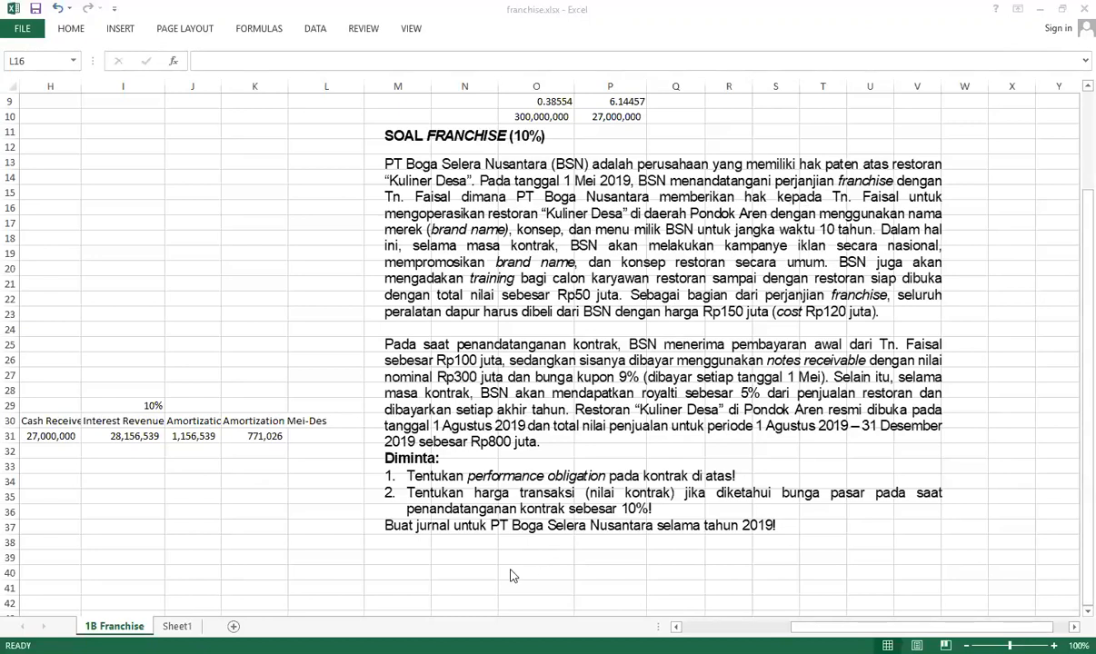
left_click(436, 572)
left_click(412, 561)
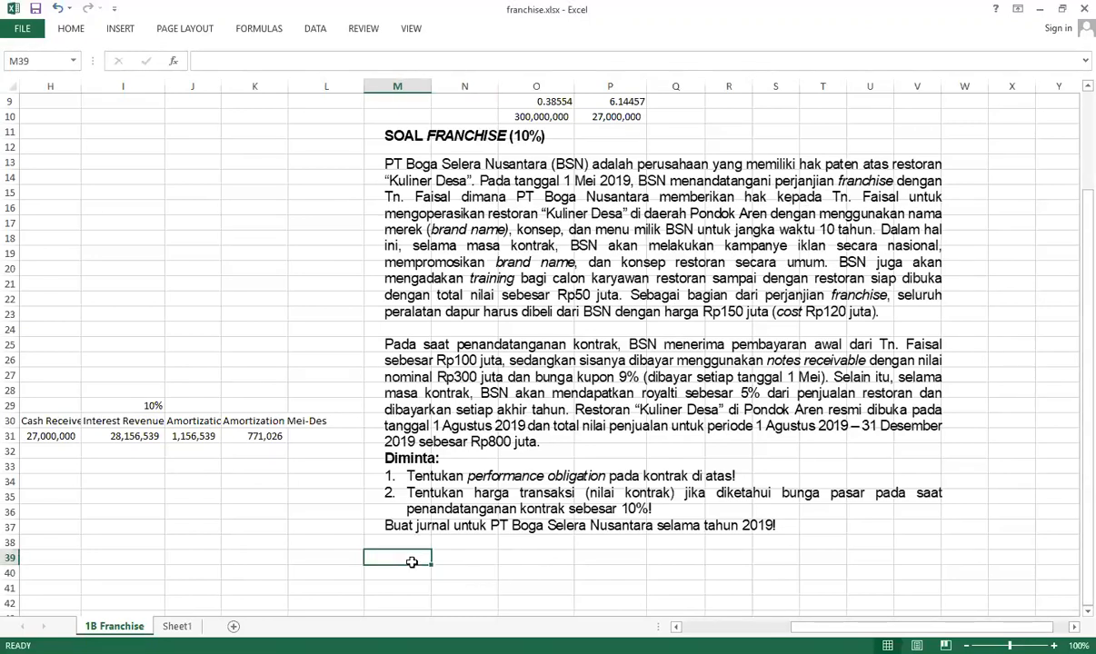
type("Traini")
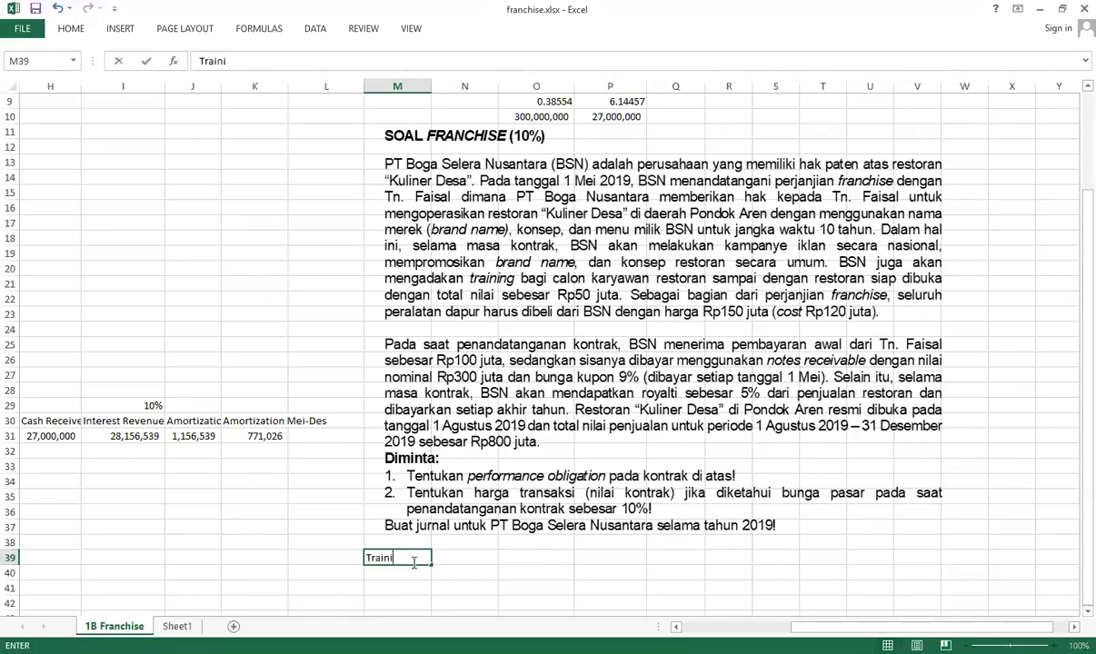
key("Escape")
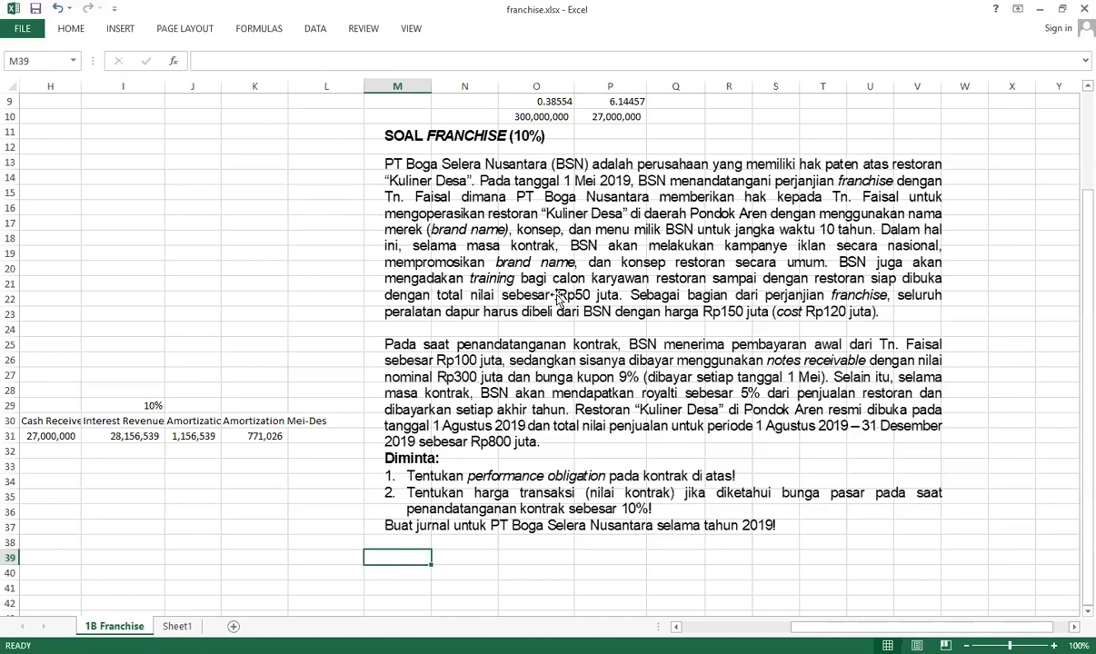
Enter the heading "Tgl penting" in cell M39, below the problem picture.
left_click(468, 568)
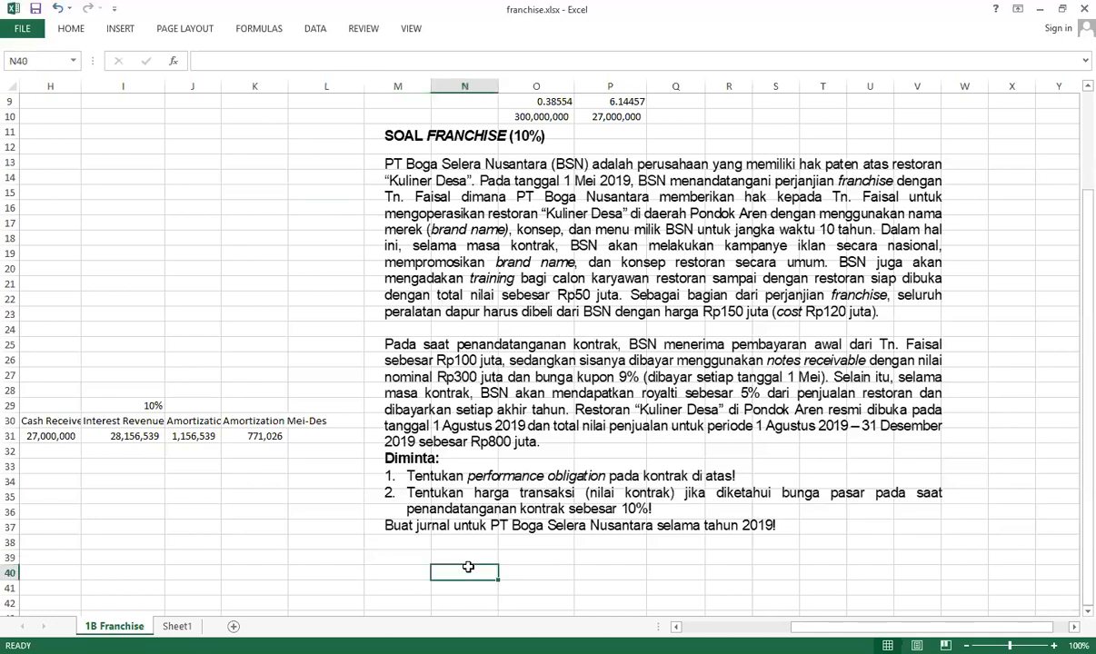
scroll(467, 566, "down", 1)
left_click(425, 507)
left_click(404, 492)
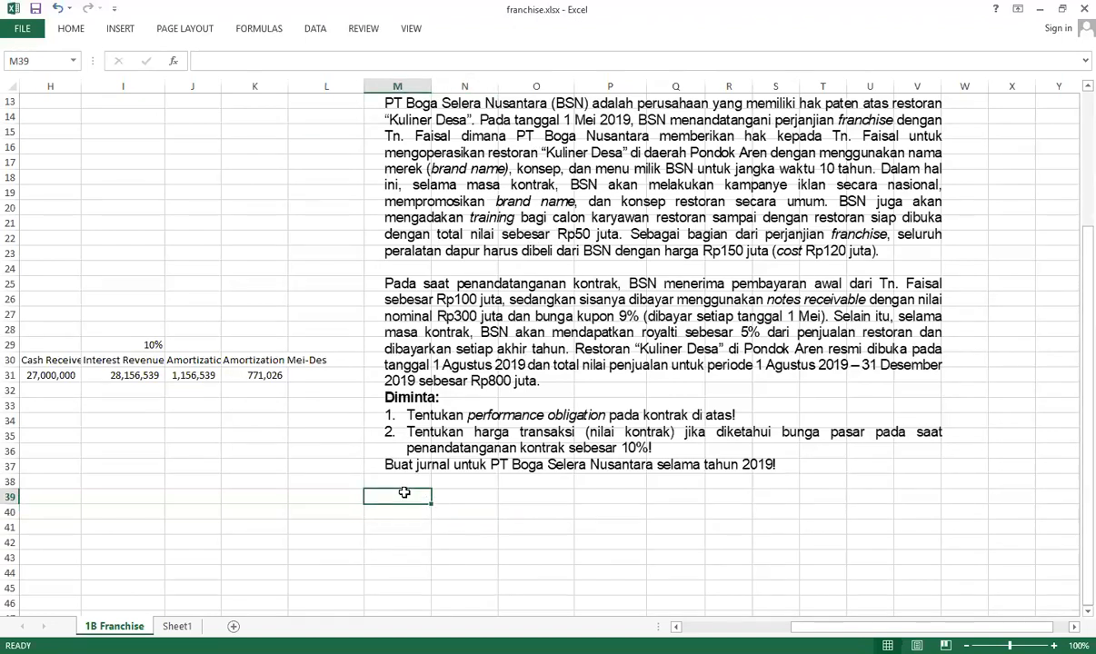
type("Tgl ")
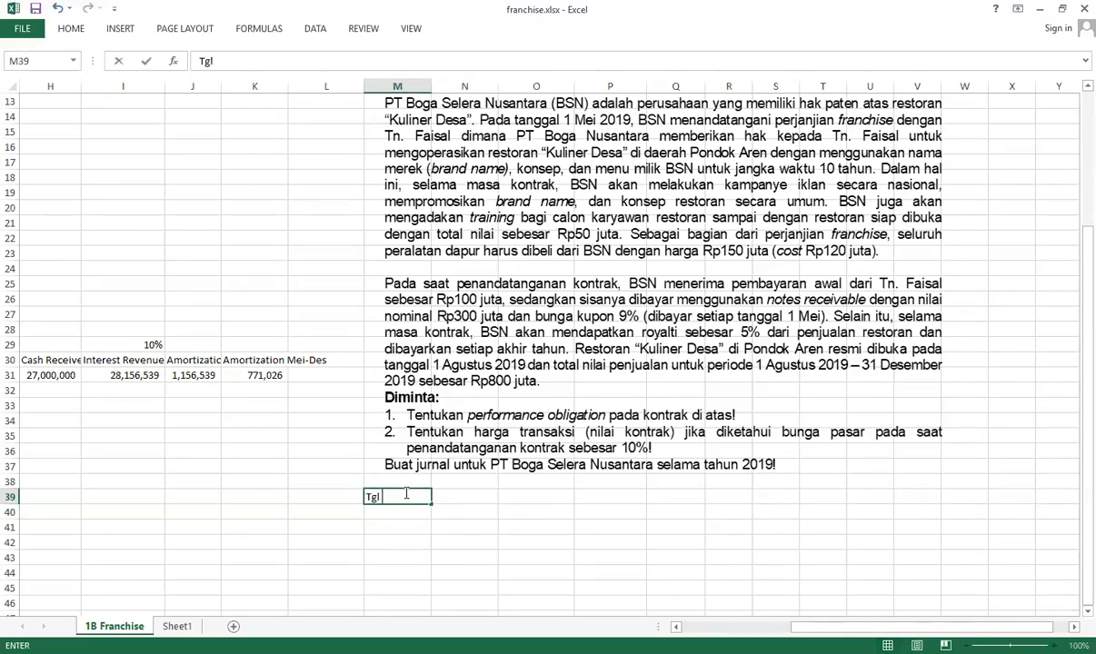
type("penting")
key("Return")
Record the date 1 Mei in M40, with "tanggal kontrak" in N40 and "initial payment" in O40.
type("1 M")
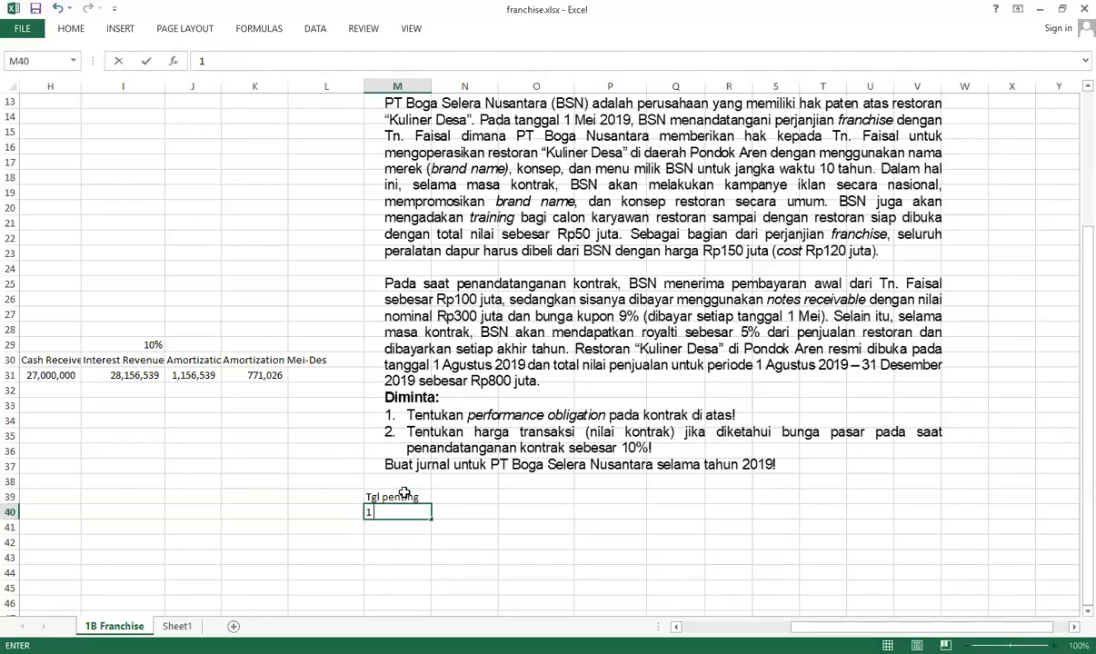
type("ei")
key("Tab")
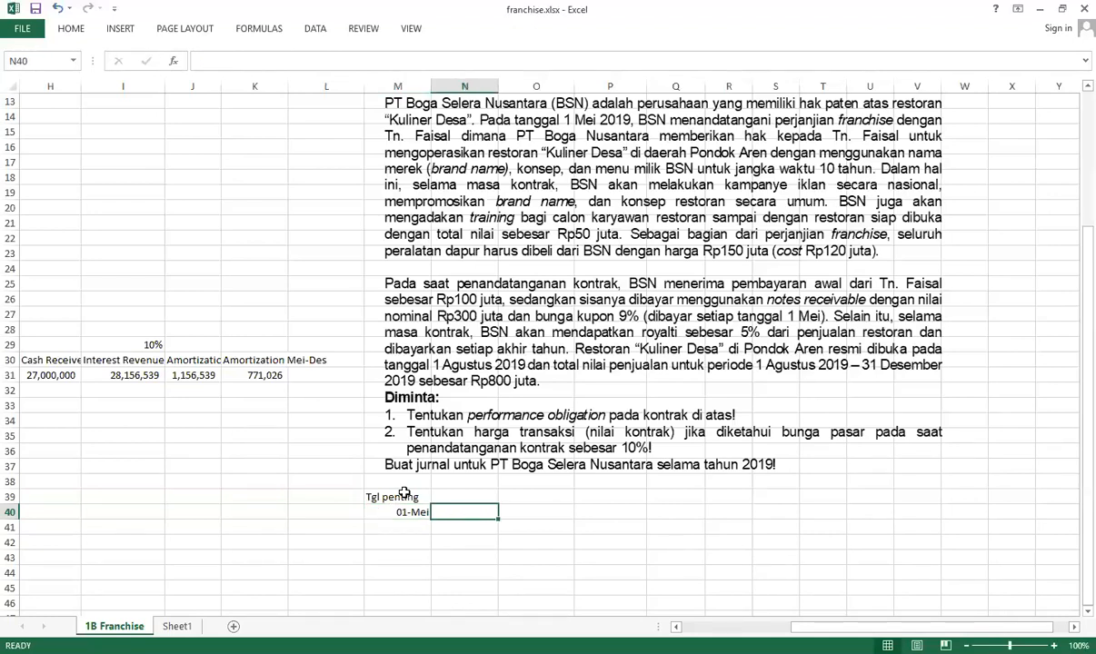
scroll(404, 493, "up", 2)
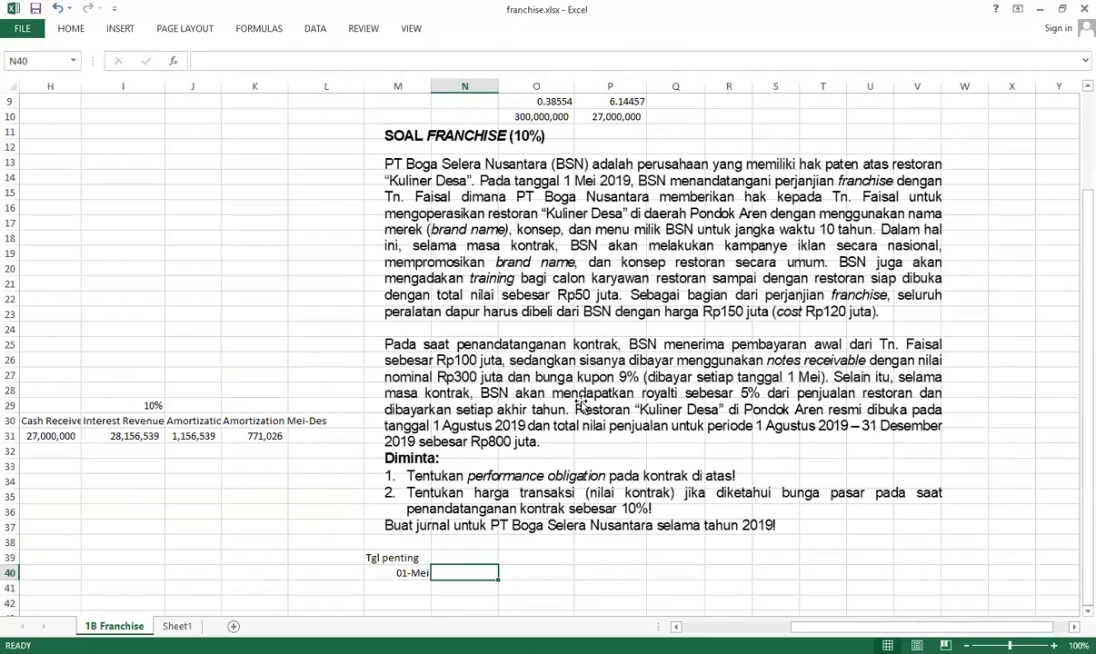
type("tanggal kontrak")
key("Return")
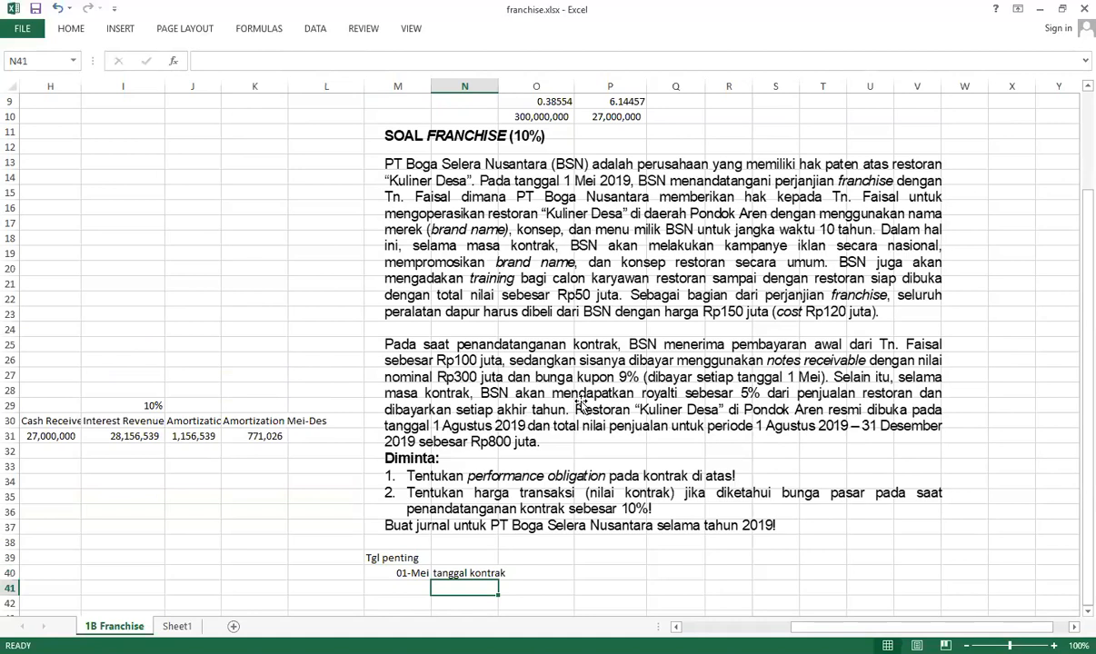
key("Up")
key("Right")
type("initial payment")
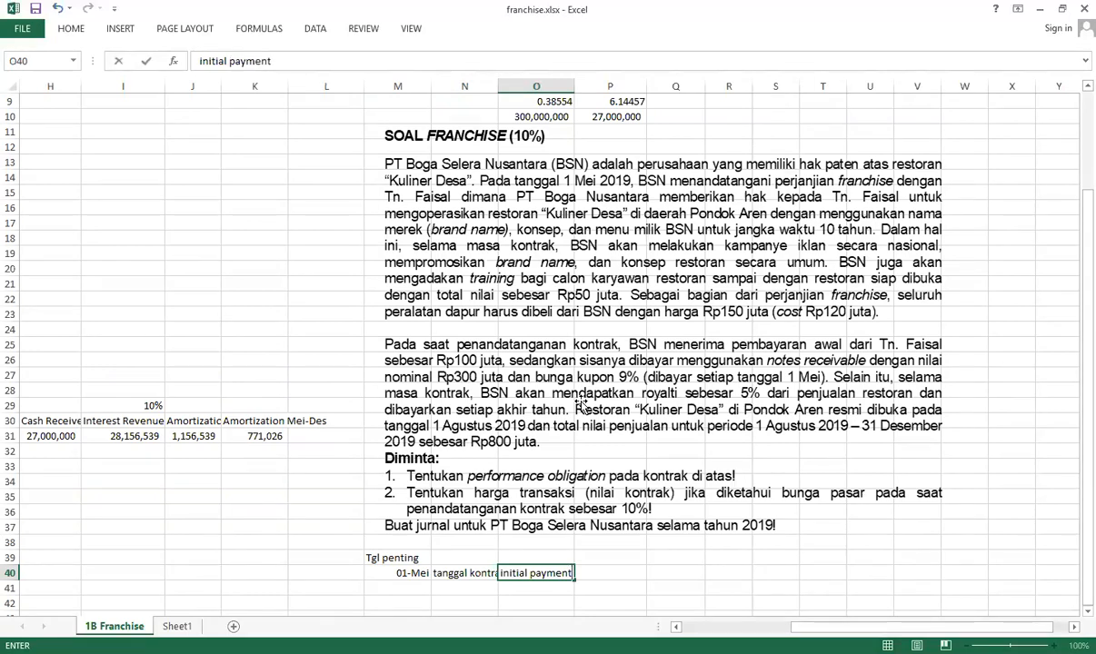
key("Return")
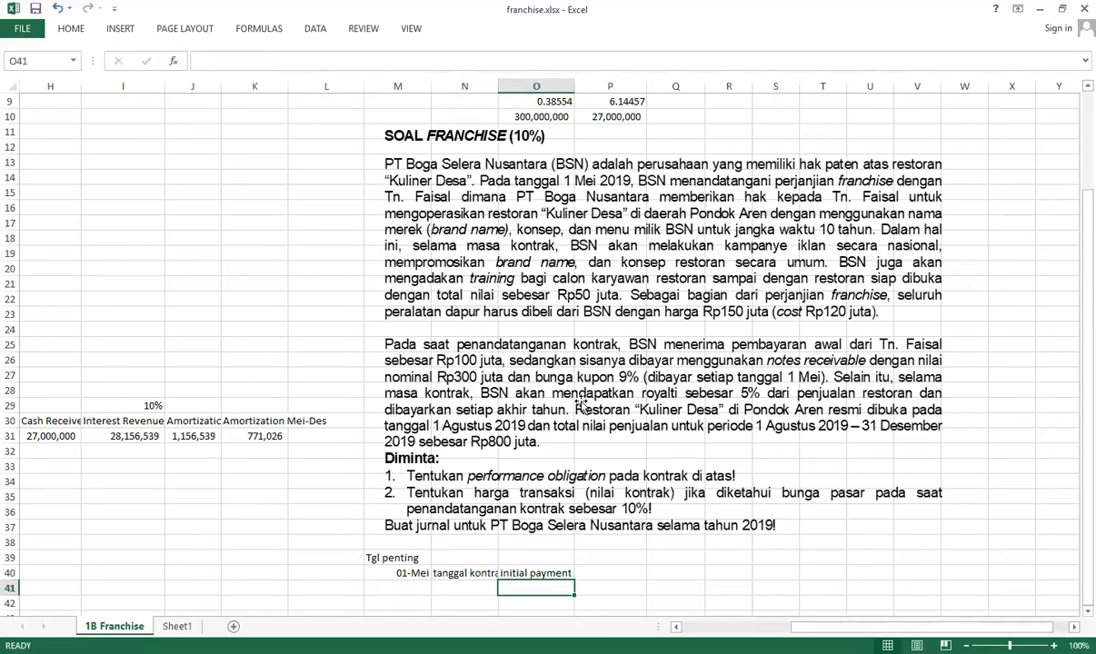
Record the date 1/8 in M41 with the description "Resto dibuka" in N41.
key("Left")
key("Left")
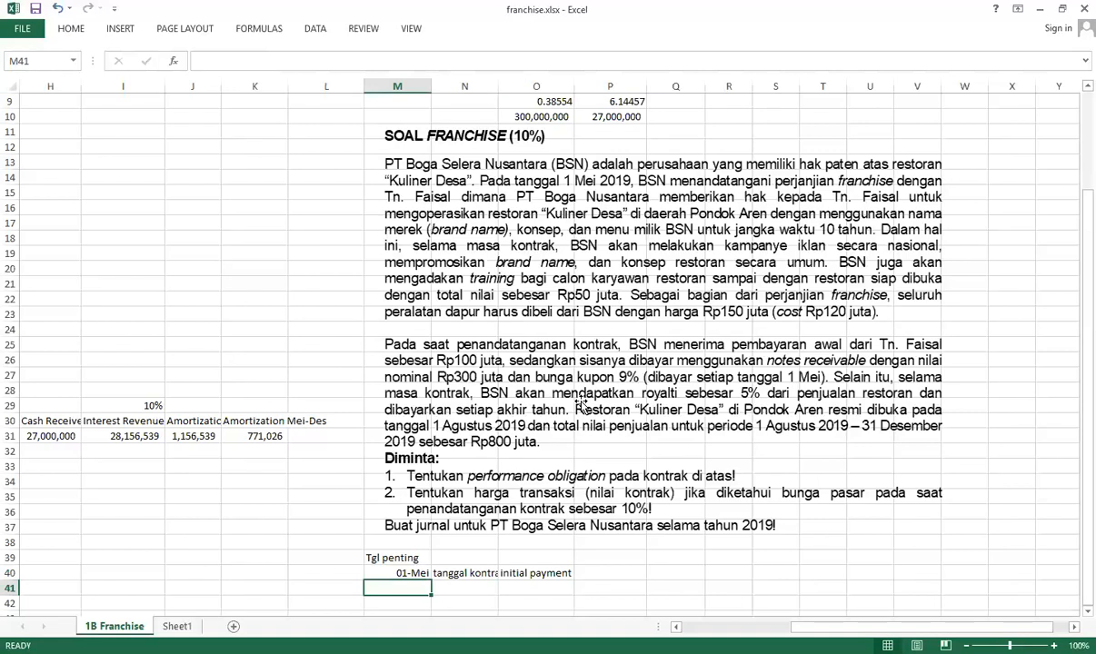
type("1/")
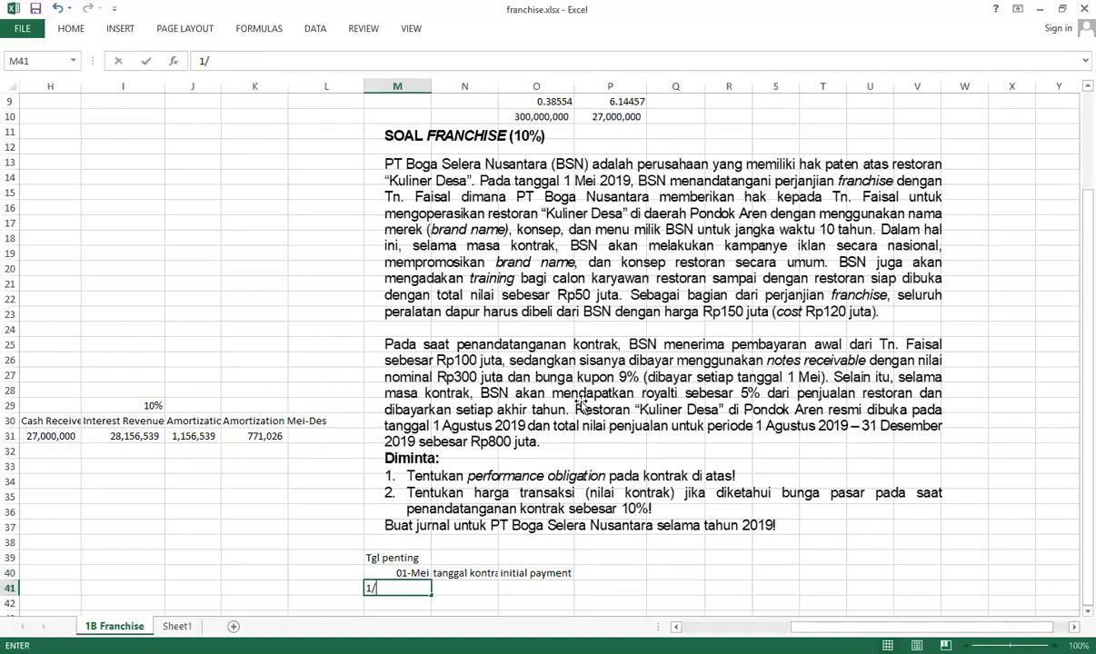
type("8")
key("Tab")
type("Resto")
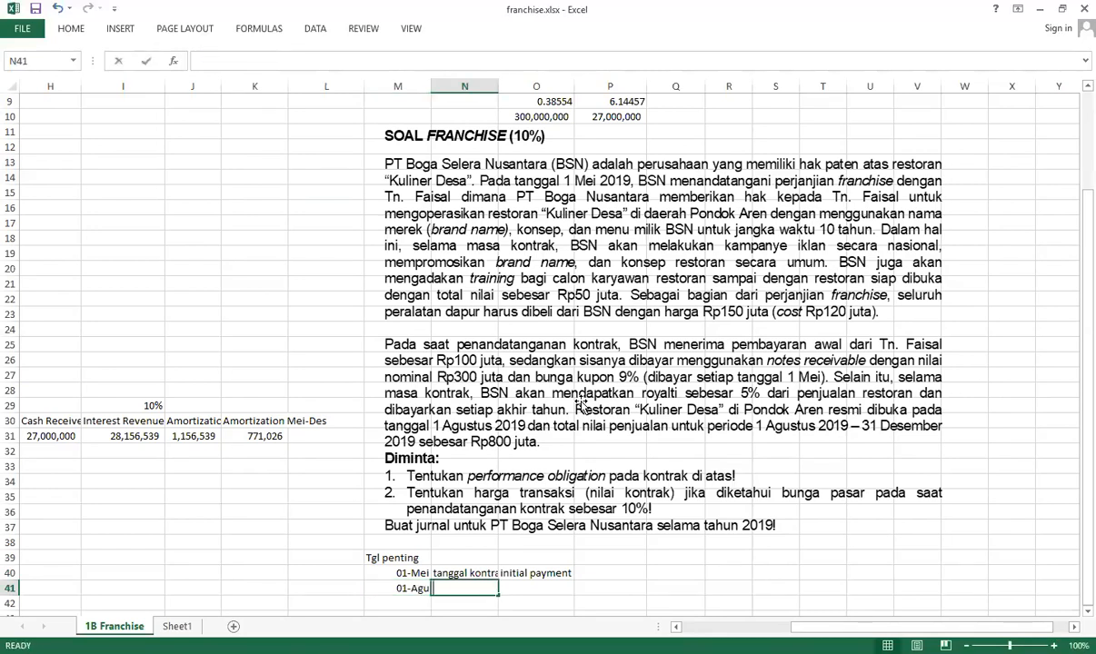
type(" dibuka")
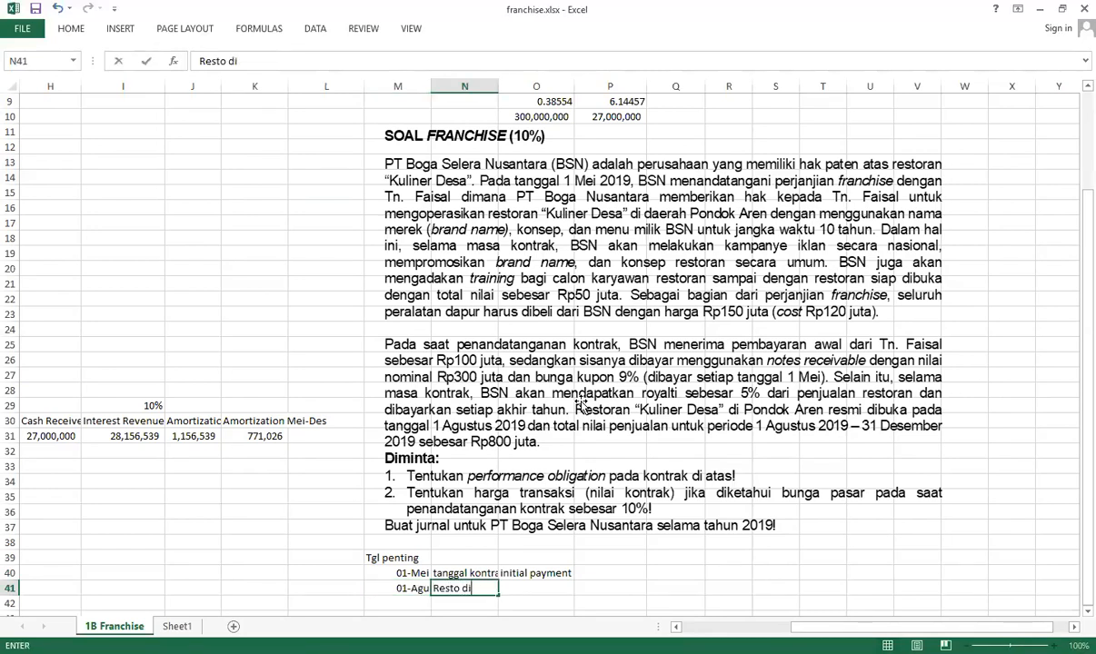
key("Return")
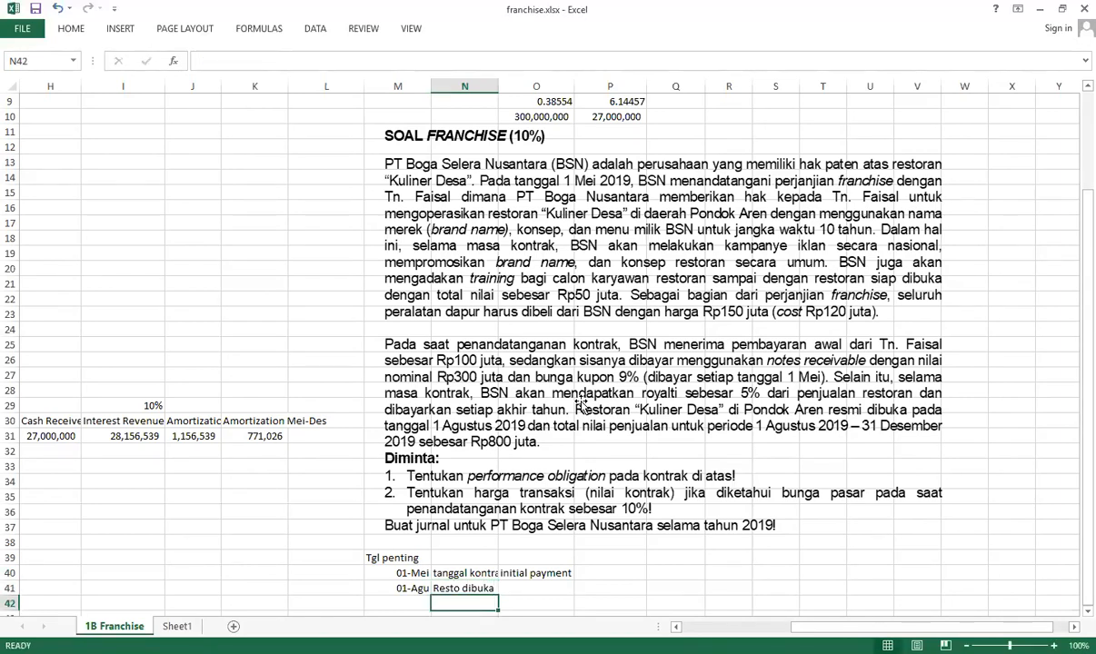
scroll(582, 405, "down", 1)
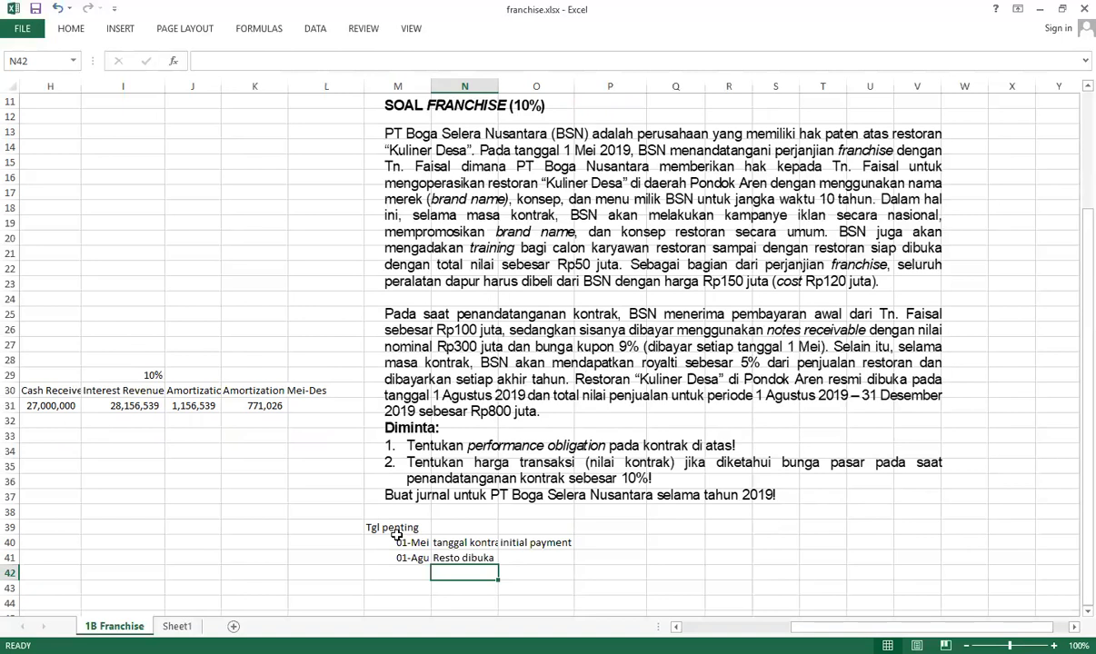
scroll(407, 506, "down", 1)
left_click(464, 530)
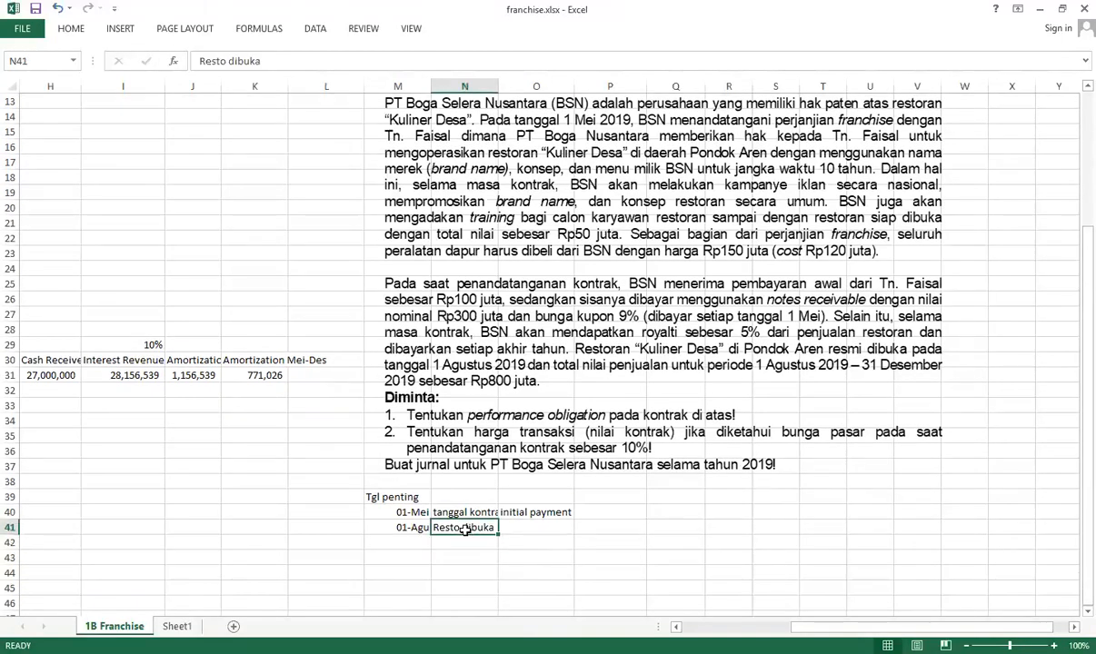
left_click(409, 531)
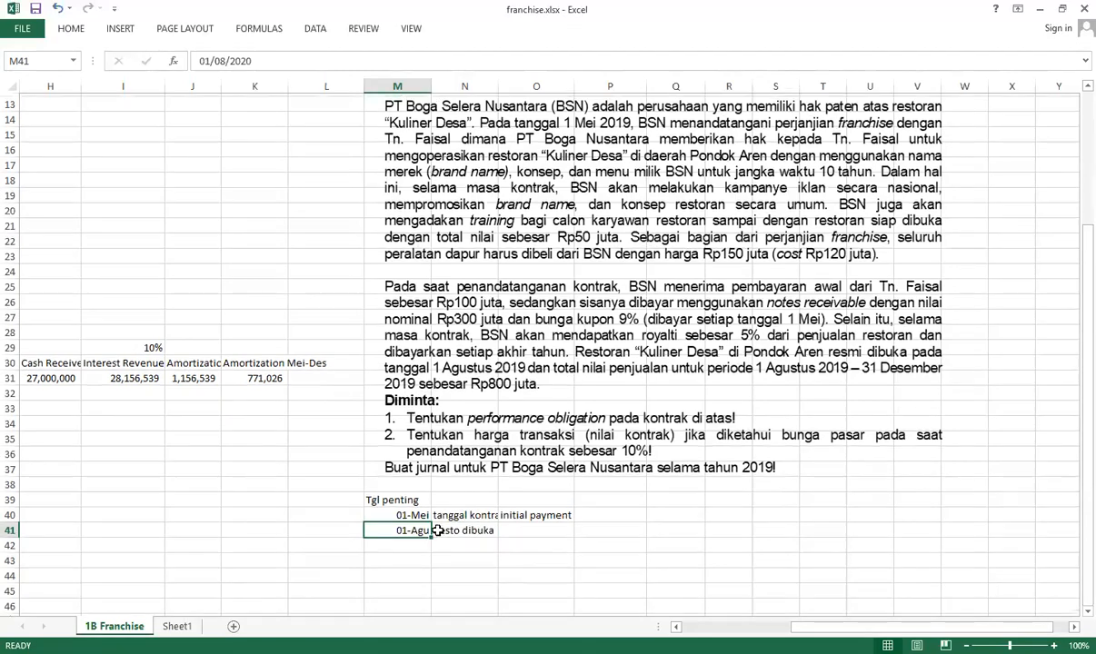
scroll(428, 538, "up", 2)
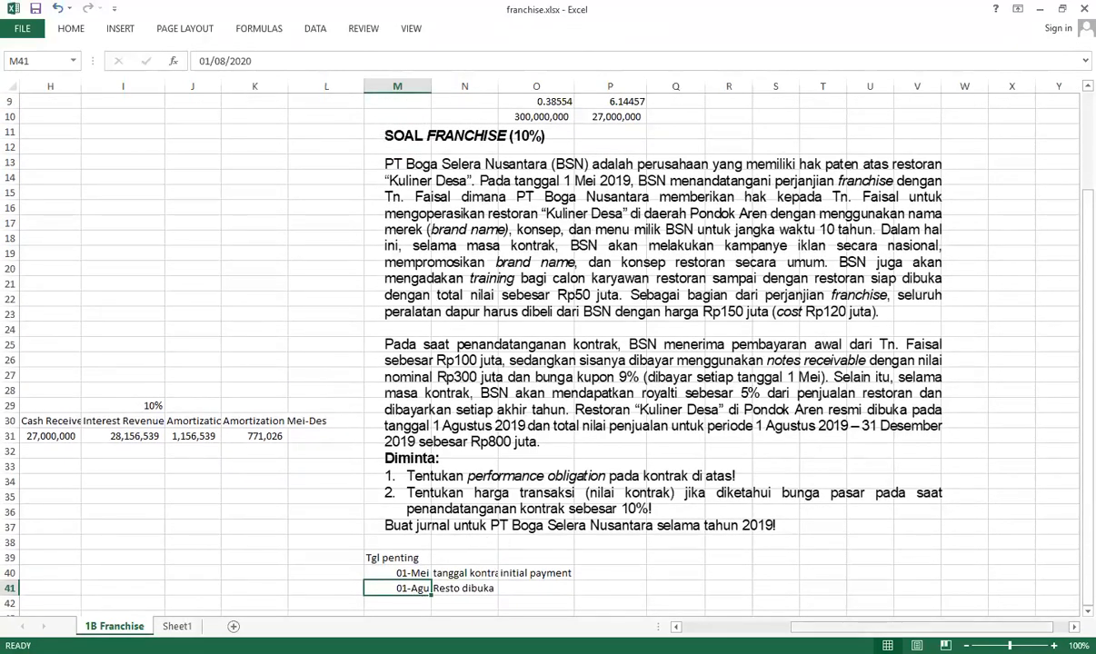
Examine the performance obligation answer in rows 1 to 5, including the three separate obligations listed under it.
scroll(347, 453, "left", 3)
scroll(347, 453, "up", 3)
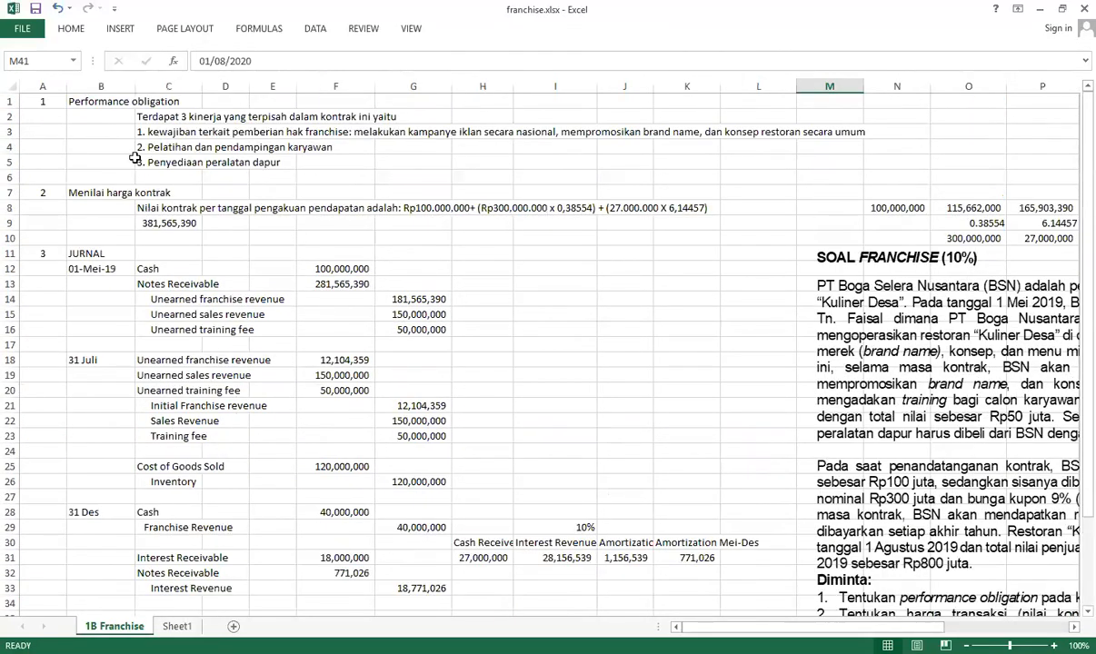
left_click(81, 102)
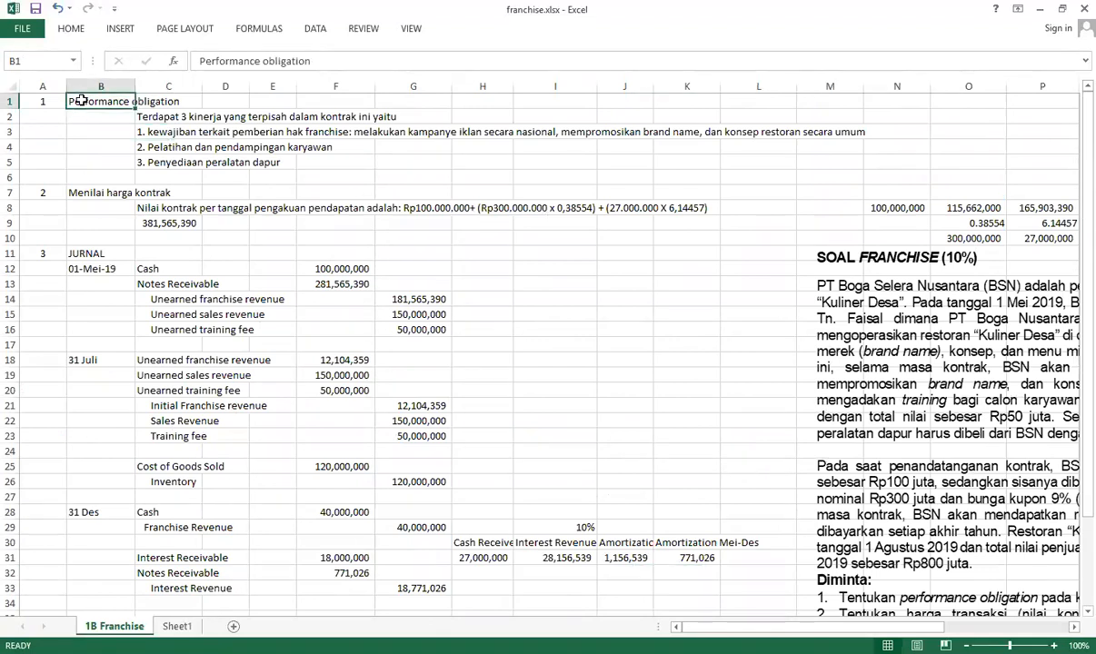
left_click(140, 118)
left_click(144, 131)
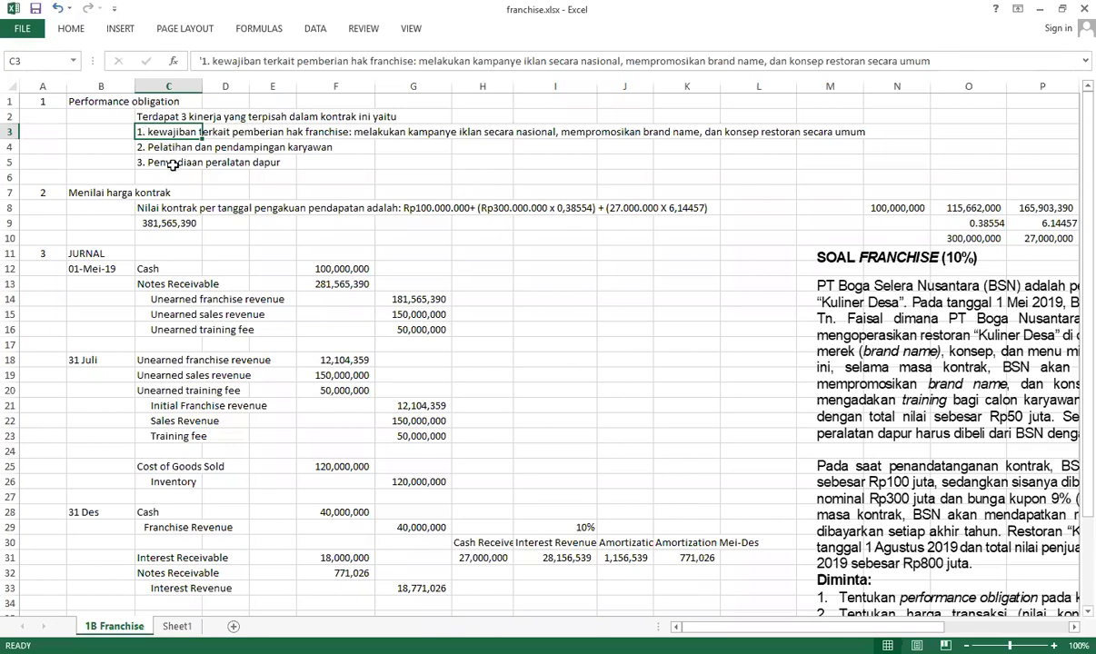
left_click(166, 159)
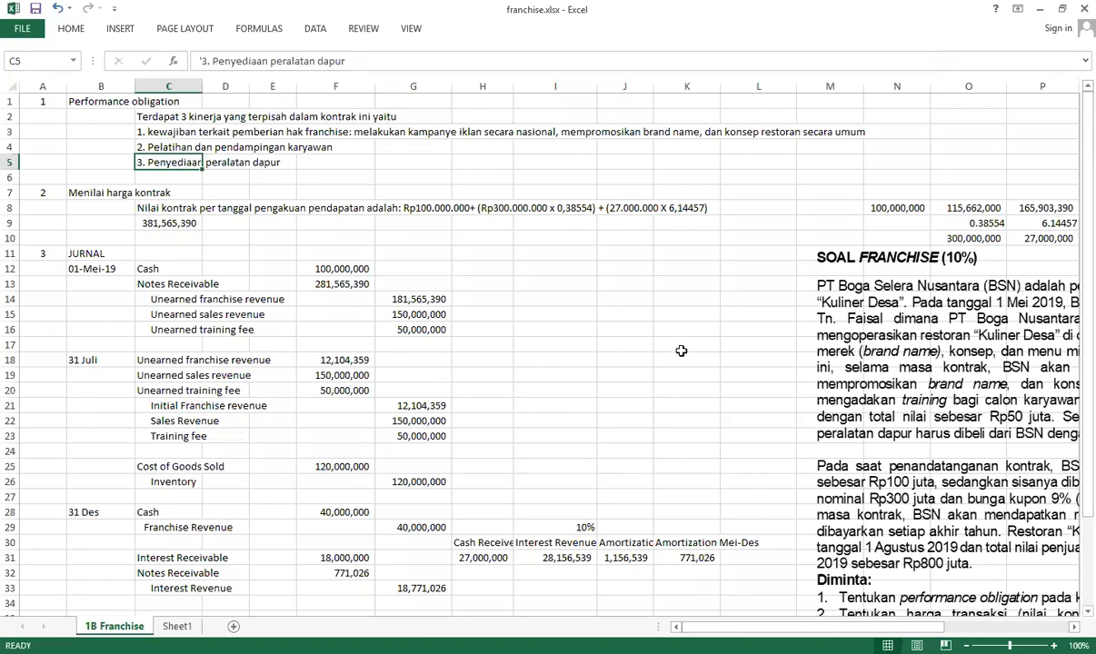
scroll(772, 370, "down", 2)
scroll(490, 211, "up", 2)
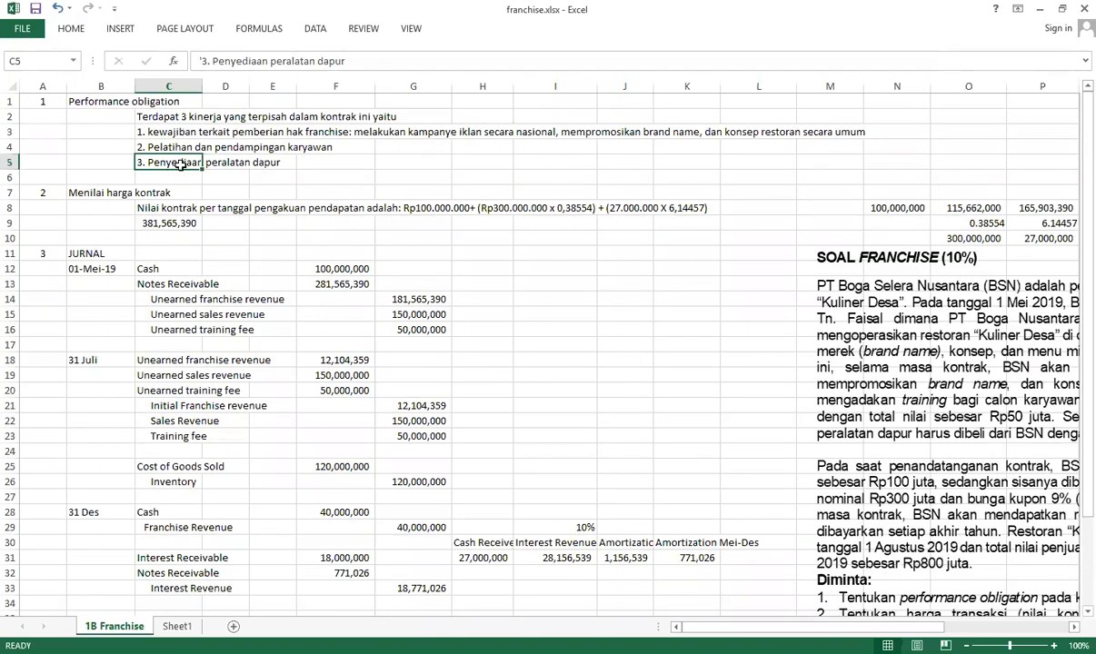
left_click(141, 130)
left_click(148, 147)
left_click(150, 162)
left_click(143, 117)
left_click(146, 132)
left_click(158, 146)
left_click(160, 161)
scroll(418, 291, "down", 1)
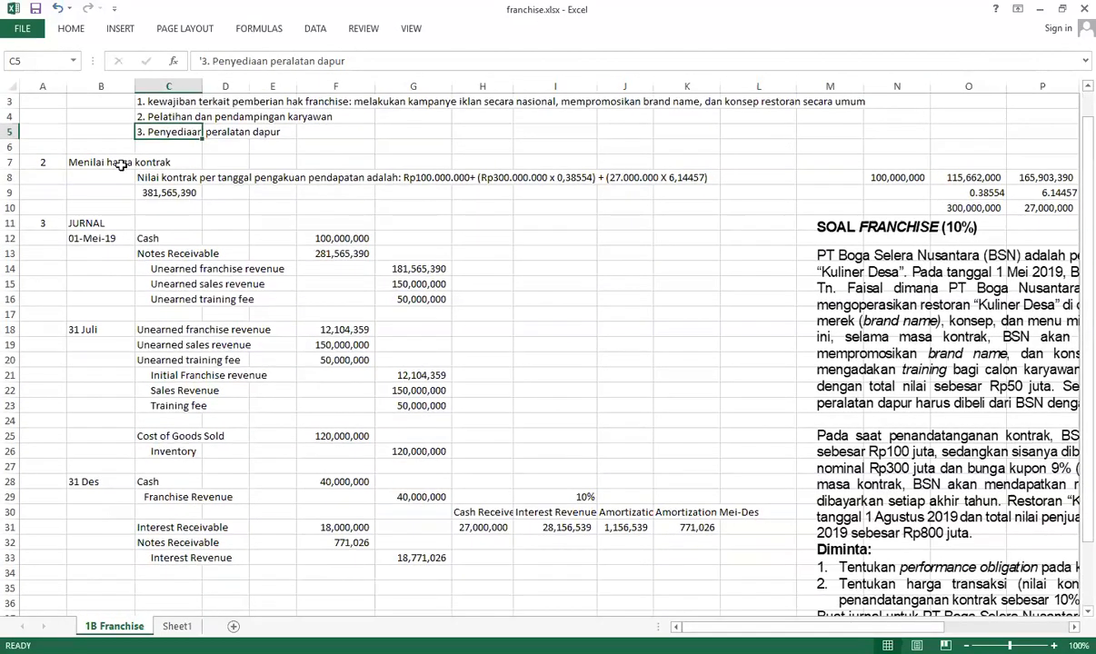
Examine the contract price heading and compare the important dates below the problem with the dates in the journal.
left_click(108, 163)
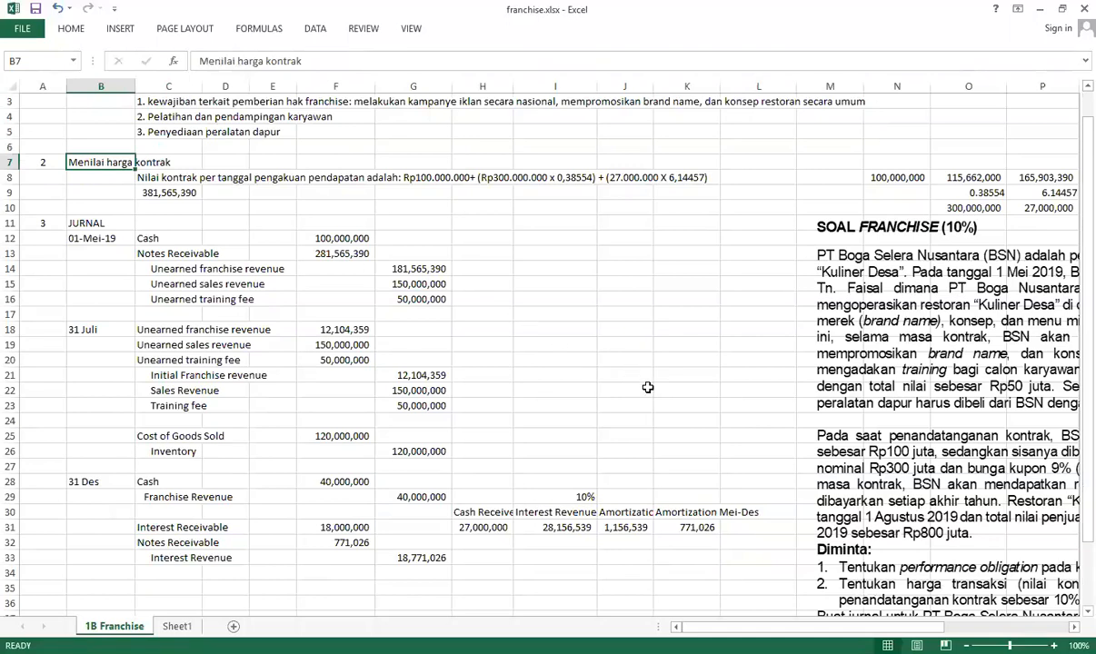
scroll(843, 457, "down", 4)
scroll(843, 457, "down", 5)
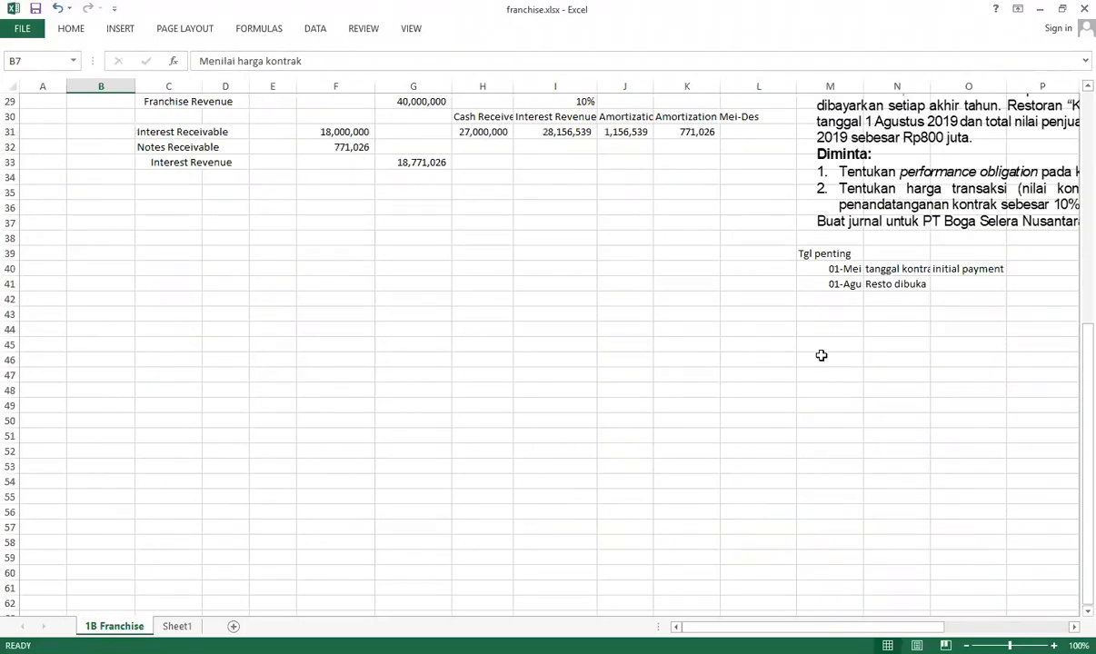
left_click(833, 266)
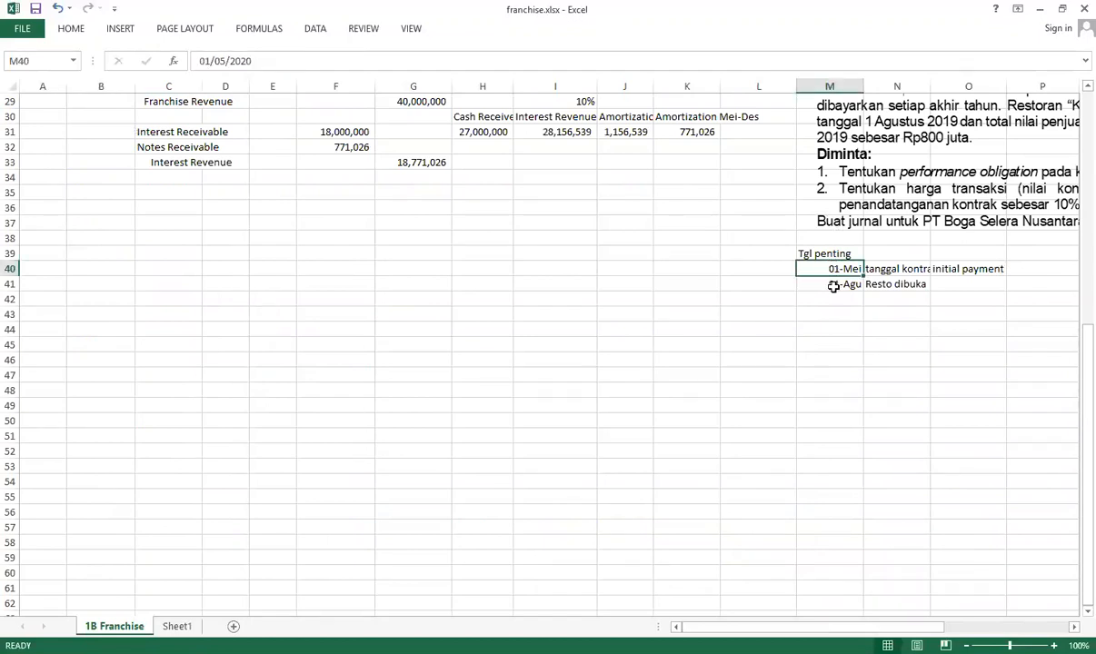
scroll(768, 283, "up", 8)
left_click(94, 207)
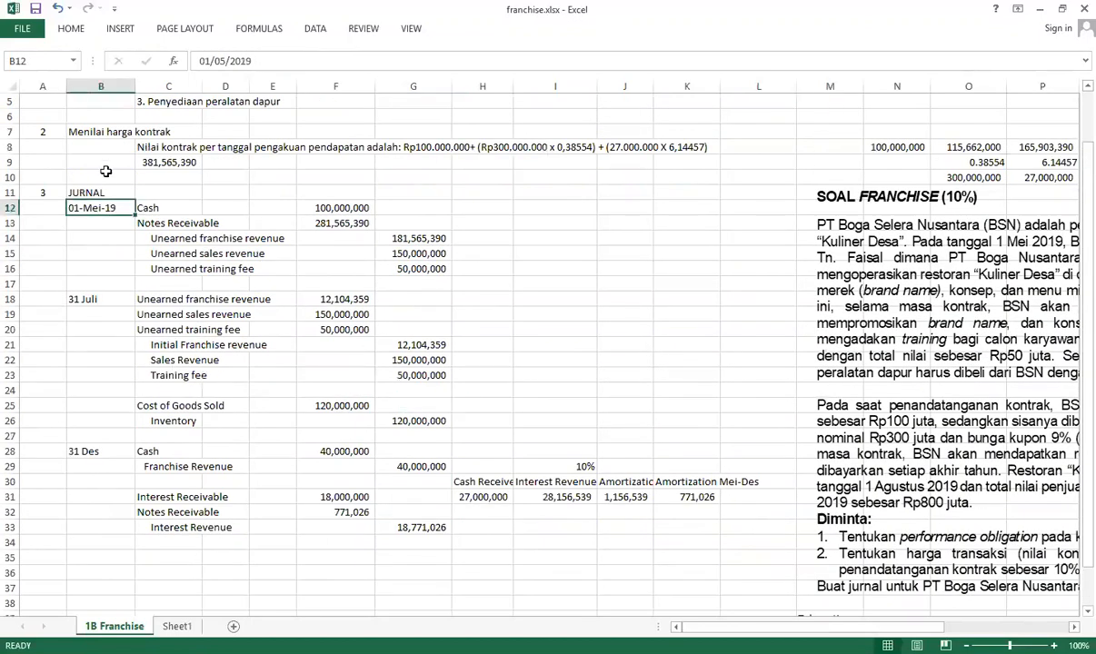
left_click(84, 298)
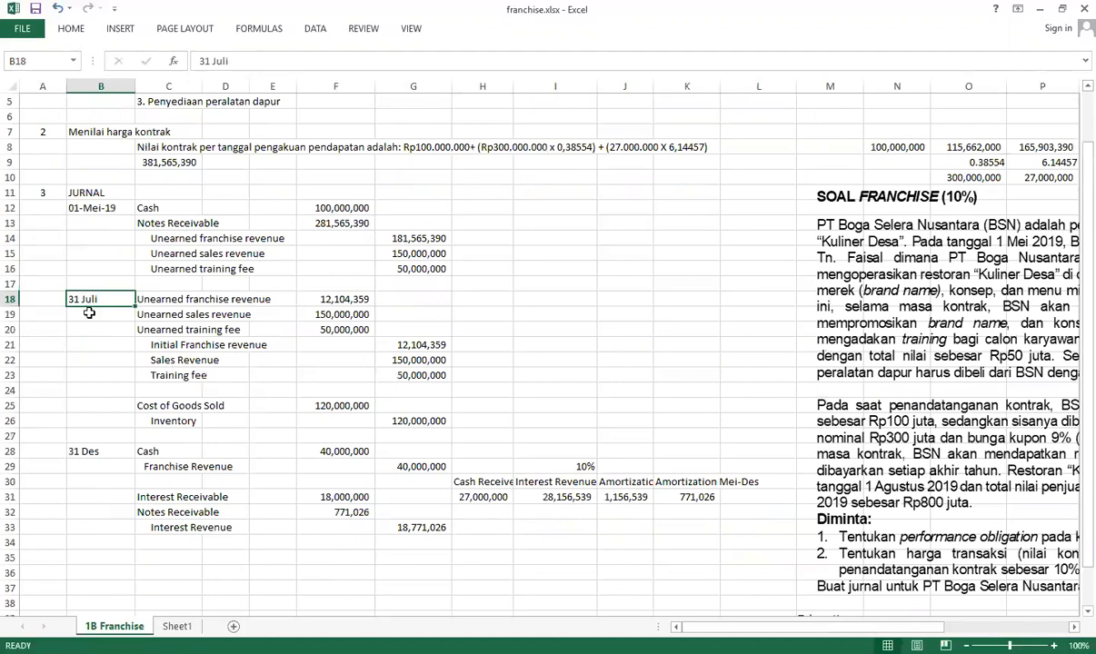
Enter the note "Td tgn kontrak" in B13, under the 01-Mei-19 journal date.
left_click(91, 222)
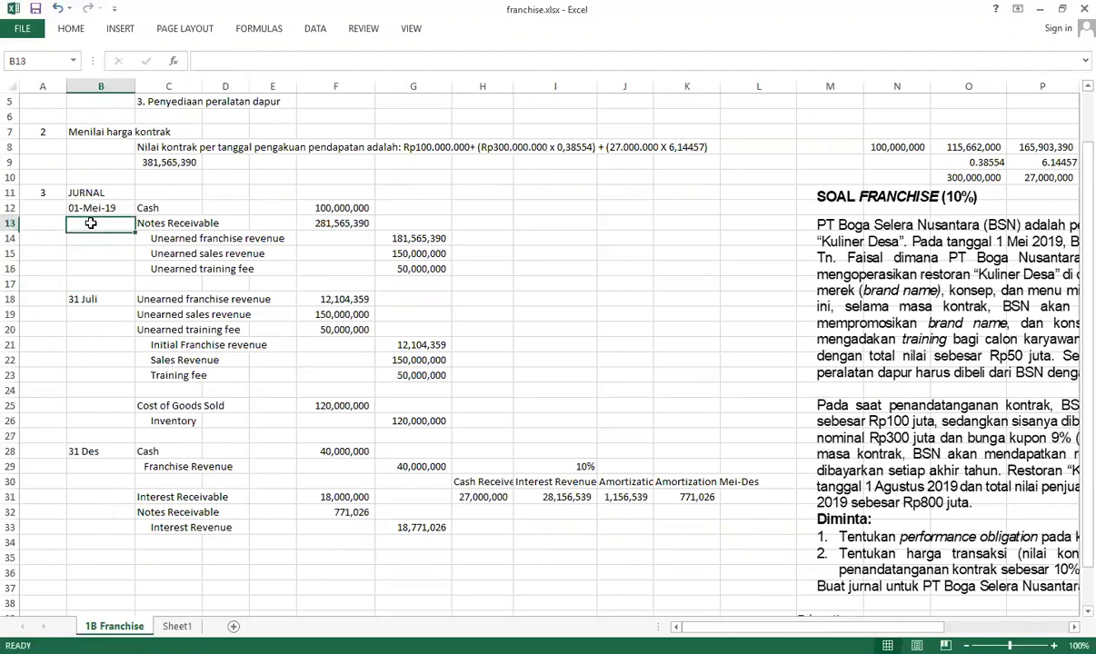
type("T")
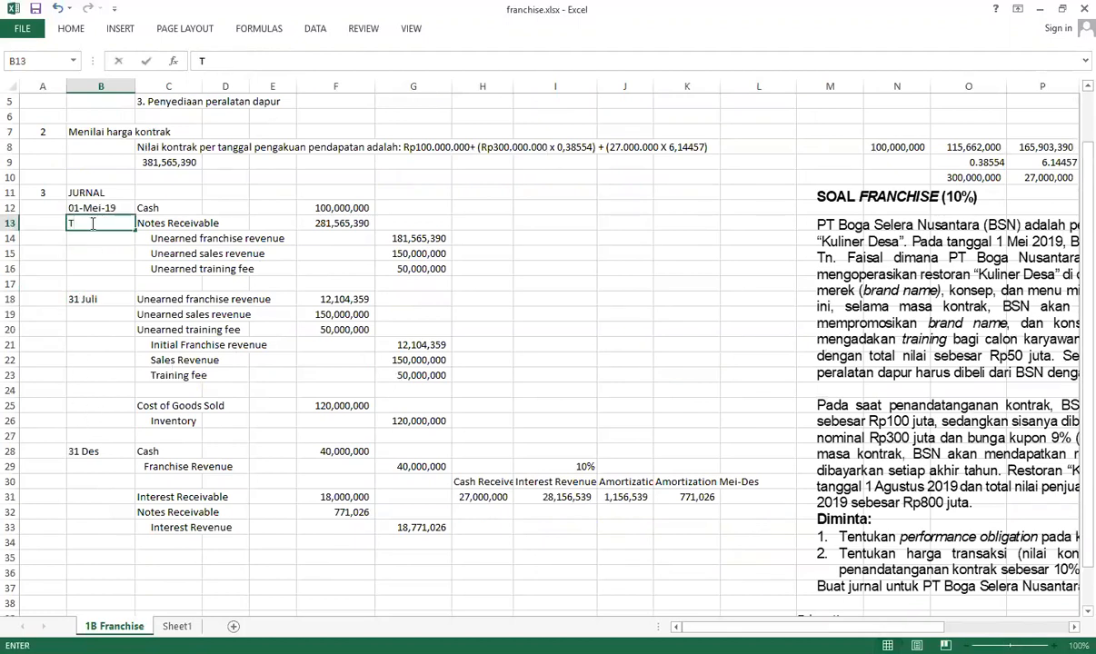
type("d tgn kontrak")
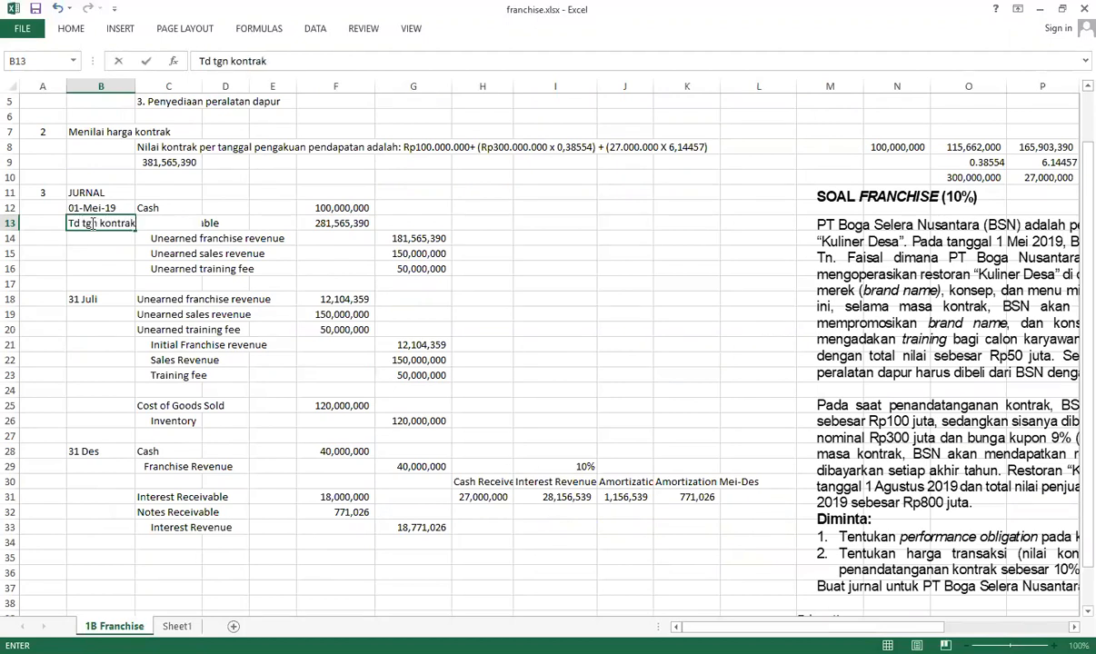
key("Return")
Enter "RESTO DIBUKA" in B19 under the 31 Juli journal date and "AKHIR TAHUN" in B29 under 31 Des.
left_click(83, 311)
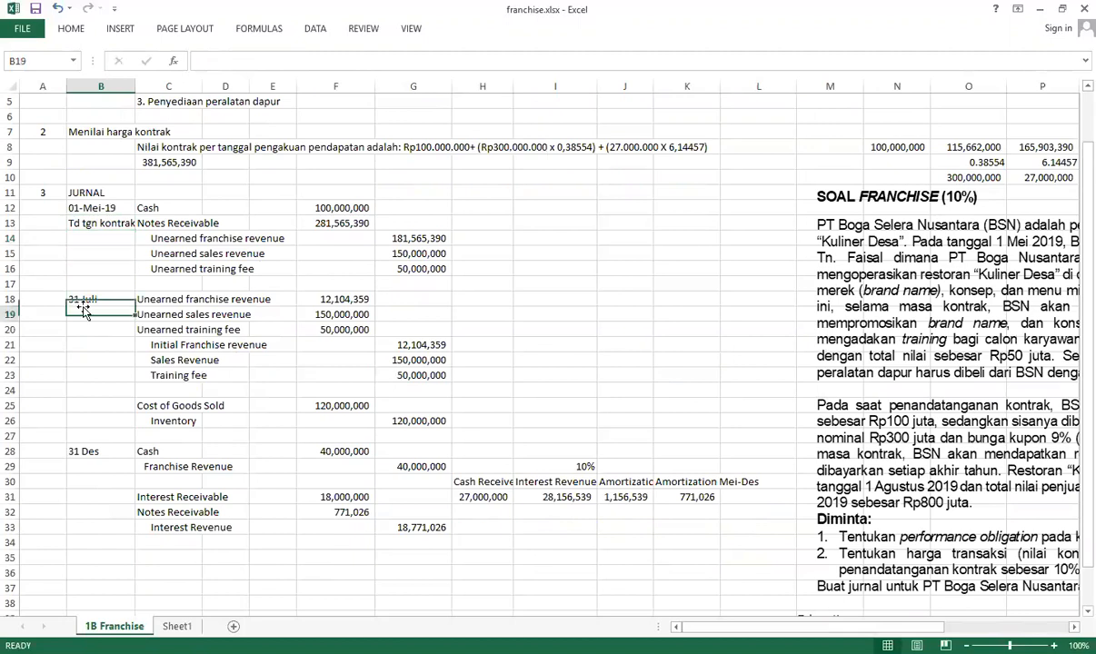
type("RESTO DIBUKA")
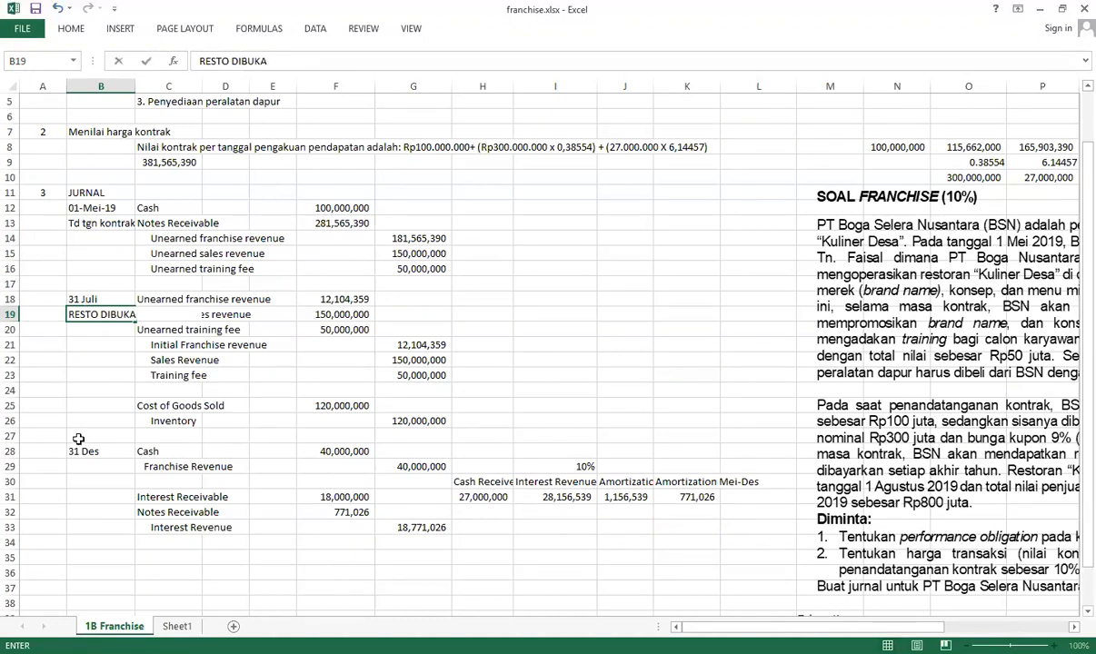
left_click(79, 465)
type("AKHIR TAHUN")
key("Return")
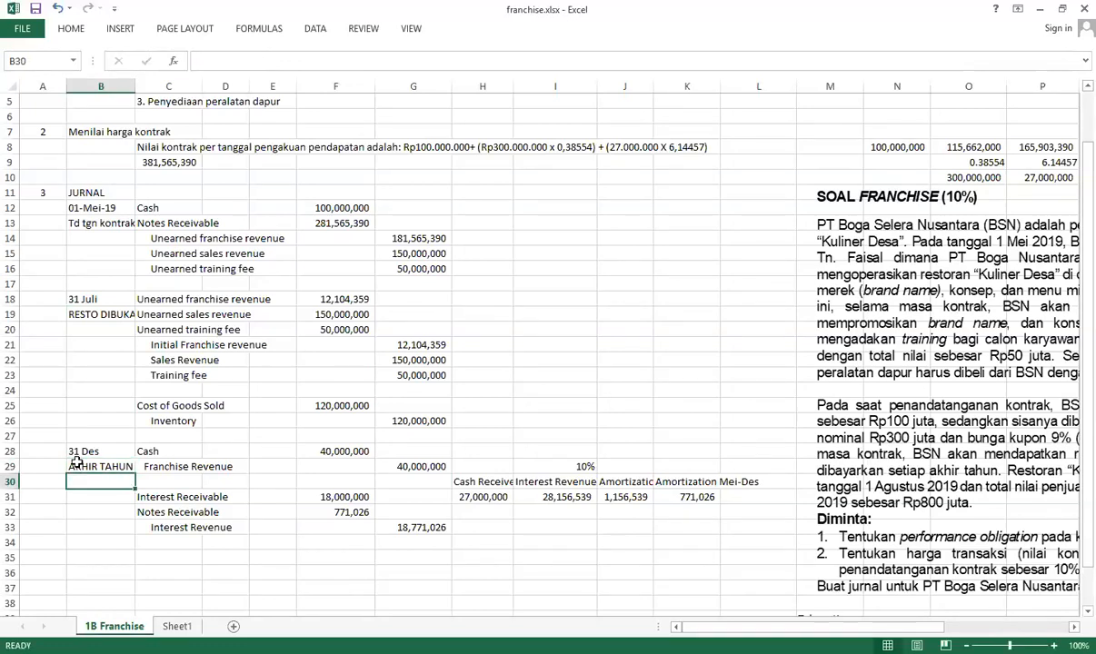
Reread the problem picture for the contract terms that apply at the 1 Mei signing date.
left_click(107, 224)
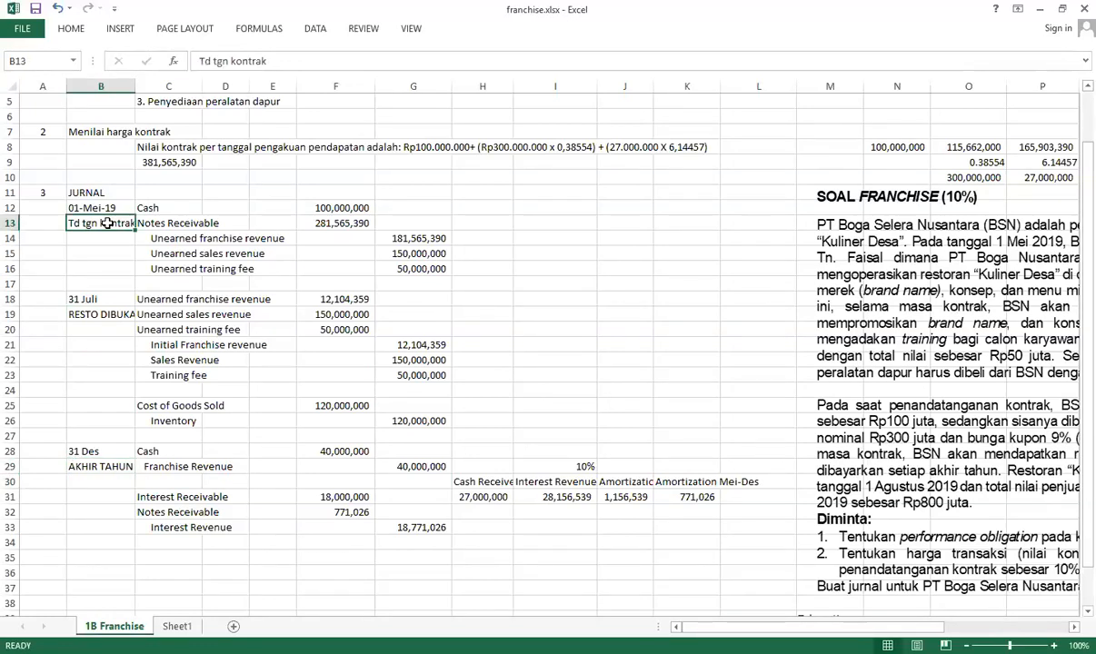
scroll(107, 224, "up", 2)
key("Up")
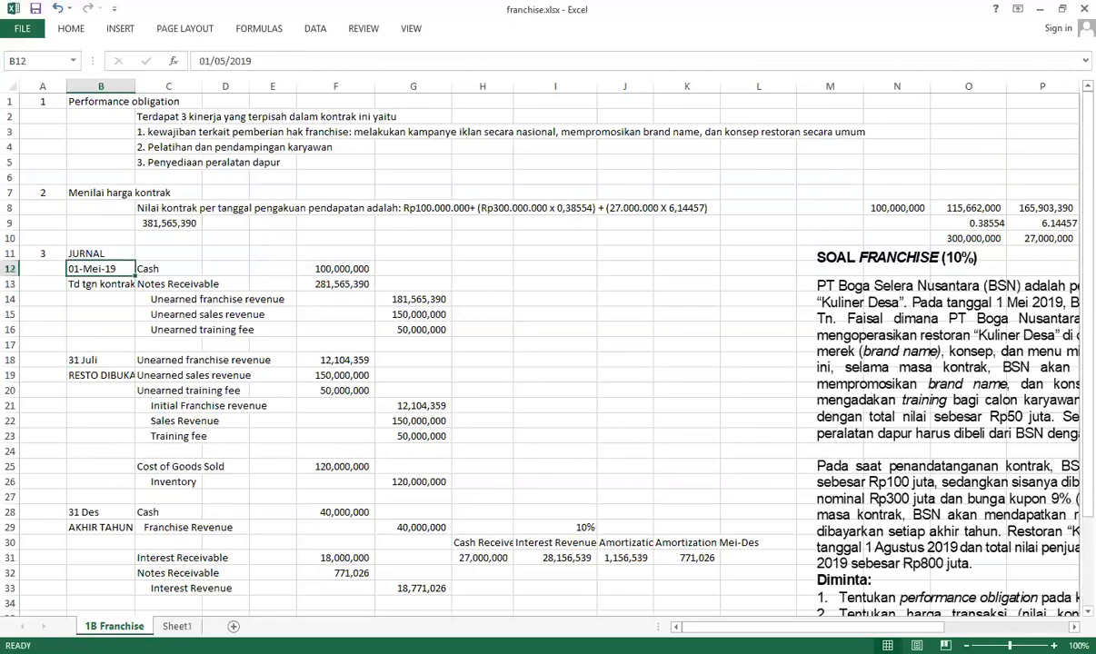
scroll(666, 452, "right", 3)
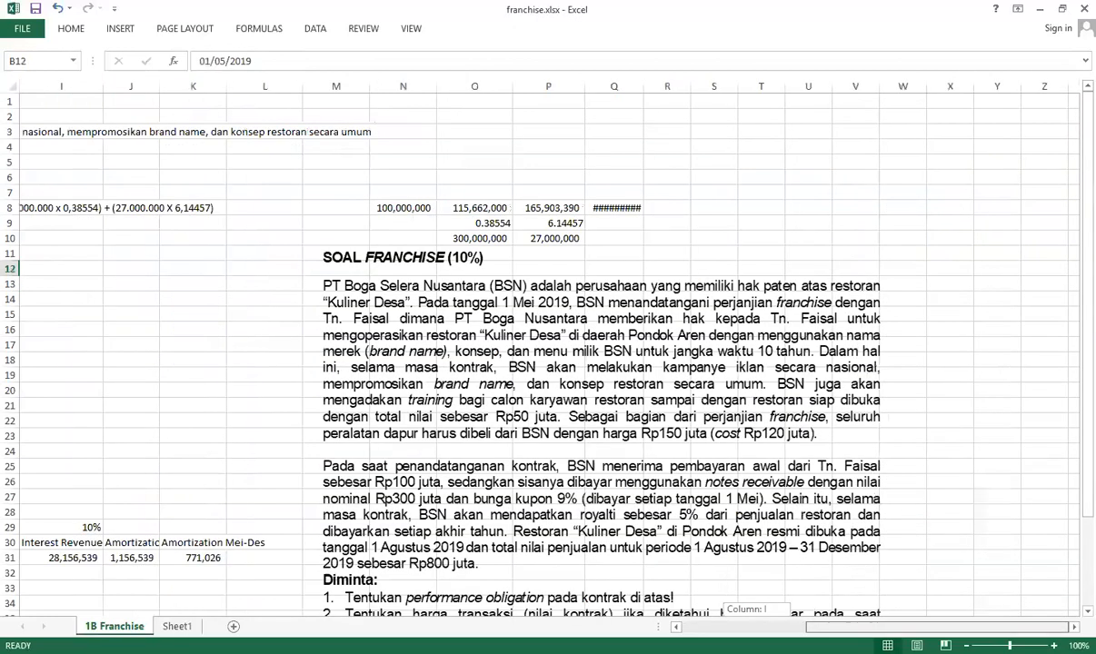
scroll(666, 451, "down", 1)
scroll(666, 452, "down", 1)
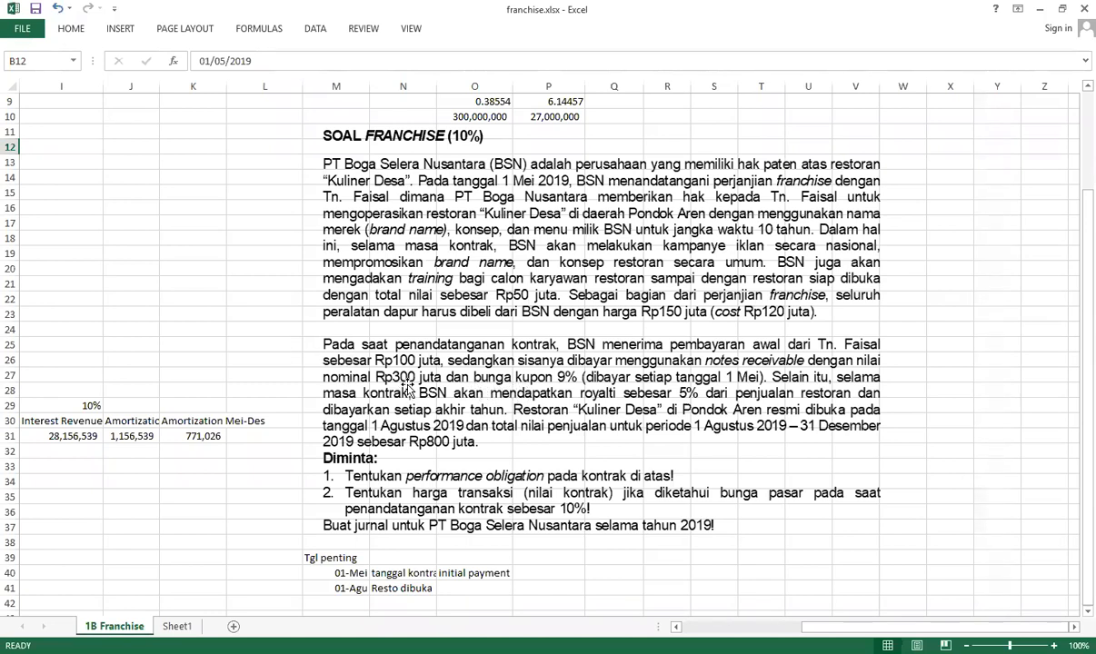
Examine the contract value calculation text in C8, under the heading "Menilai harga kontrak".
left_click(183, 264)
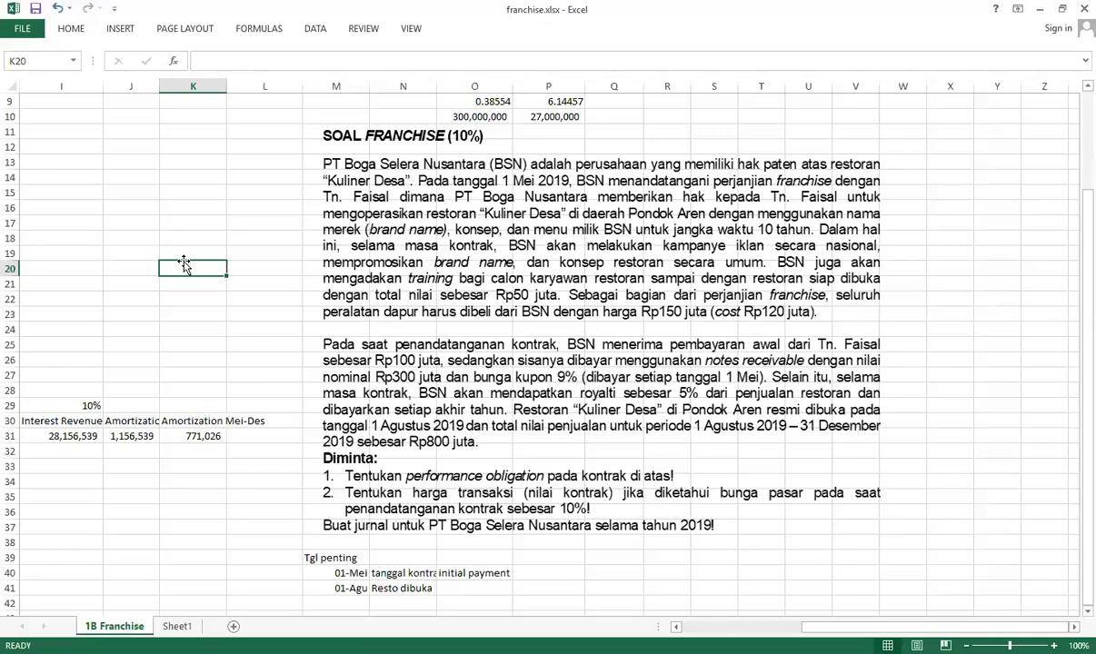
key("Left")
key("Left")
key("Left")
key("Left")
key("Left")
key("Left")
key("Left")
key("Left")
key("Left")
key("Left")
key("Up")
key("Up")
key("Up")
key("Up")
key("Up")
key("Up")
key("Up")
key("Up")
key("Up")
key("Up")
key("Up")
key("Up")
key("Up")
key("Up")
key("Up")
key("Up")
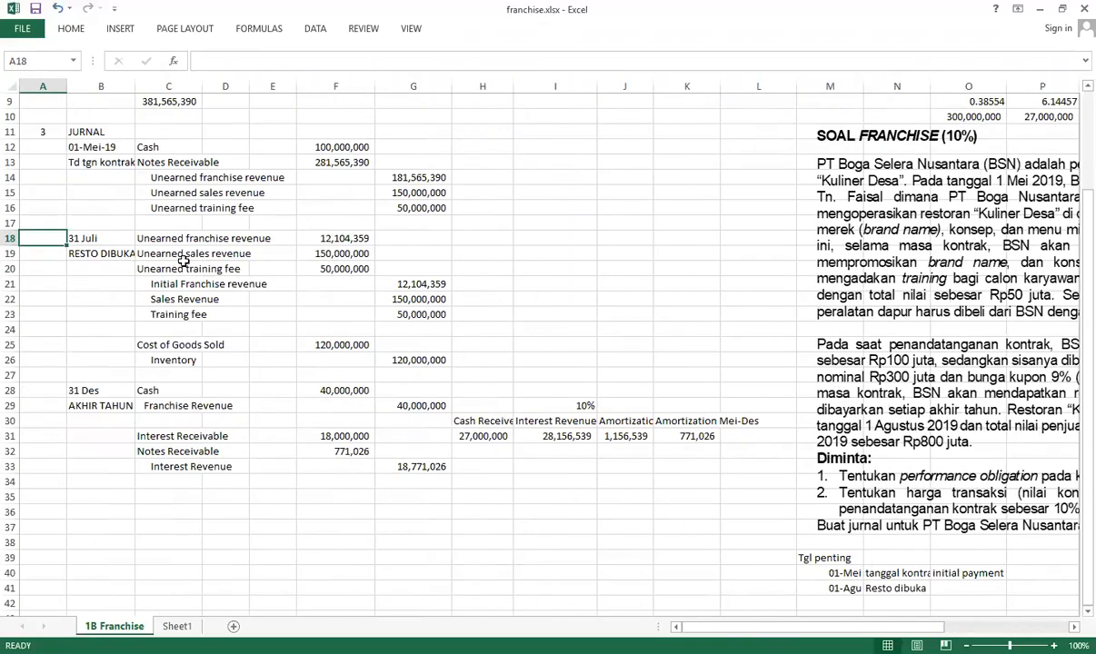
key("Down")
key("Down")
key("Down")
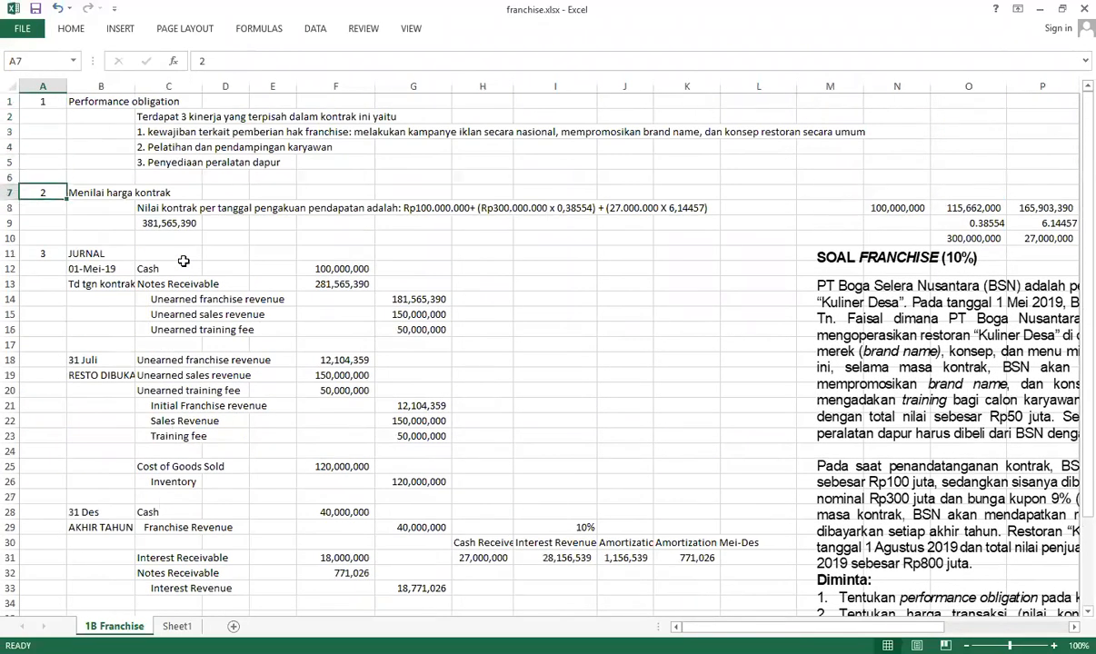
key("Right")
key("Right")
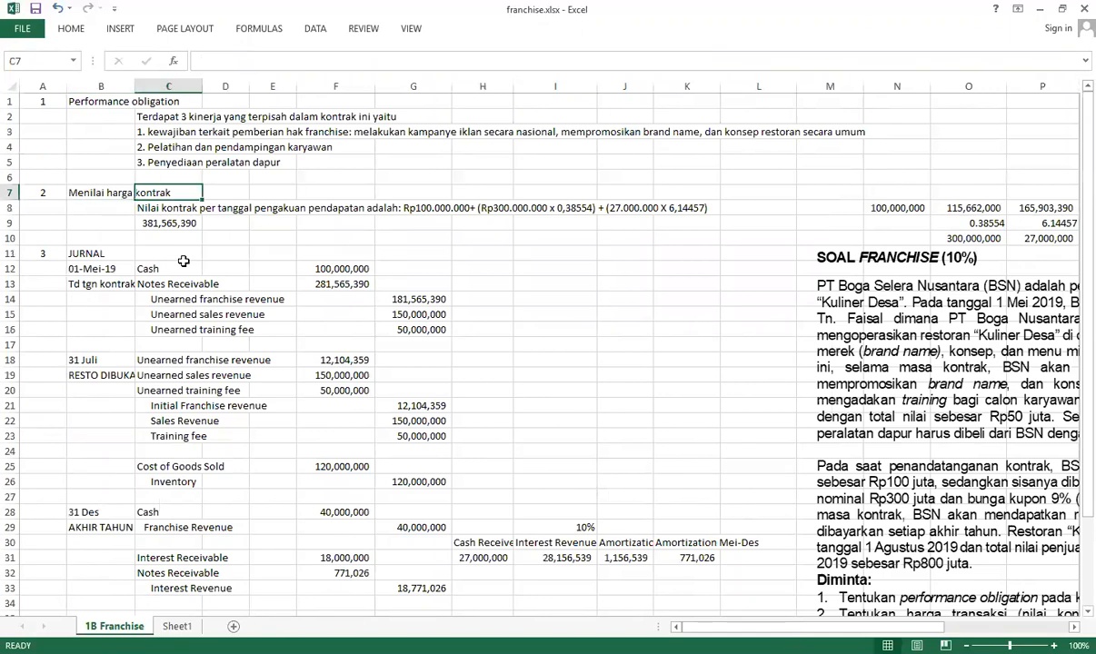
left_click(163, 209)
key("F2")
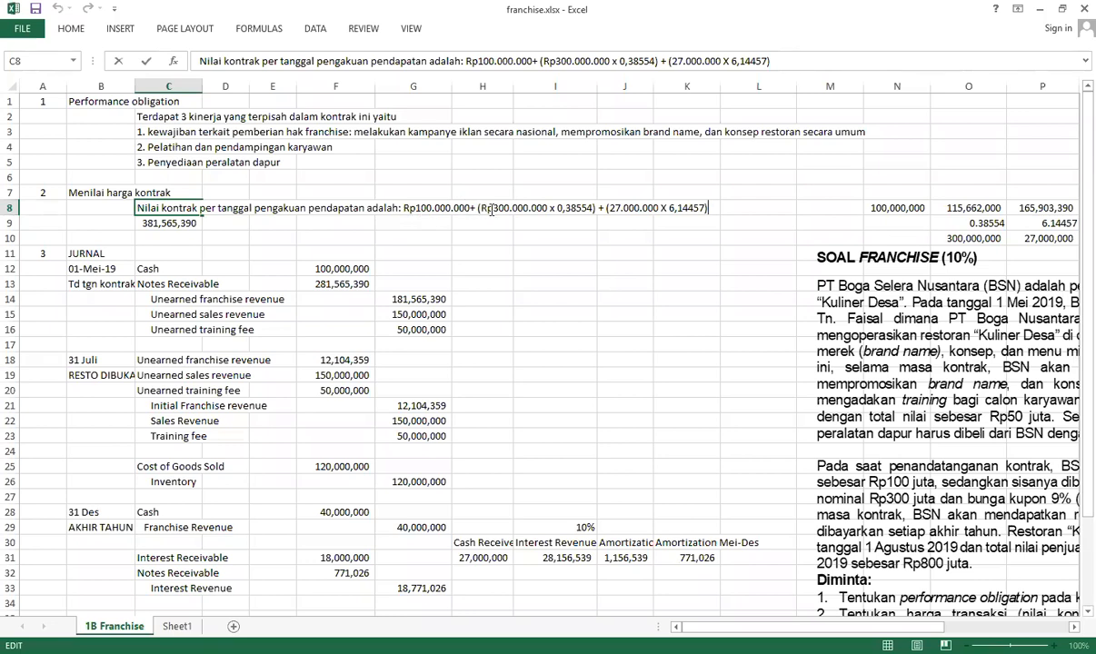
Record the note principal 300000000 in I10 with the label "pokok" in H10.
left_click(536, 236)
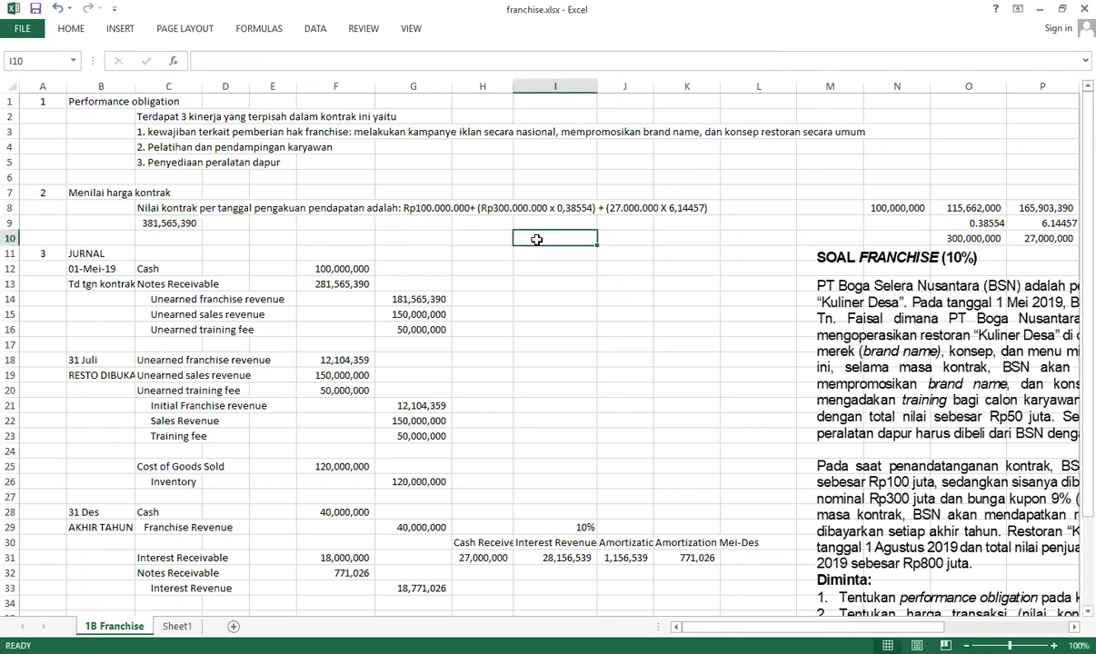
type("300000000")
key("Return")
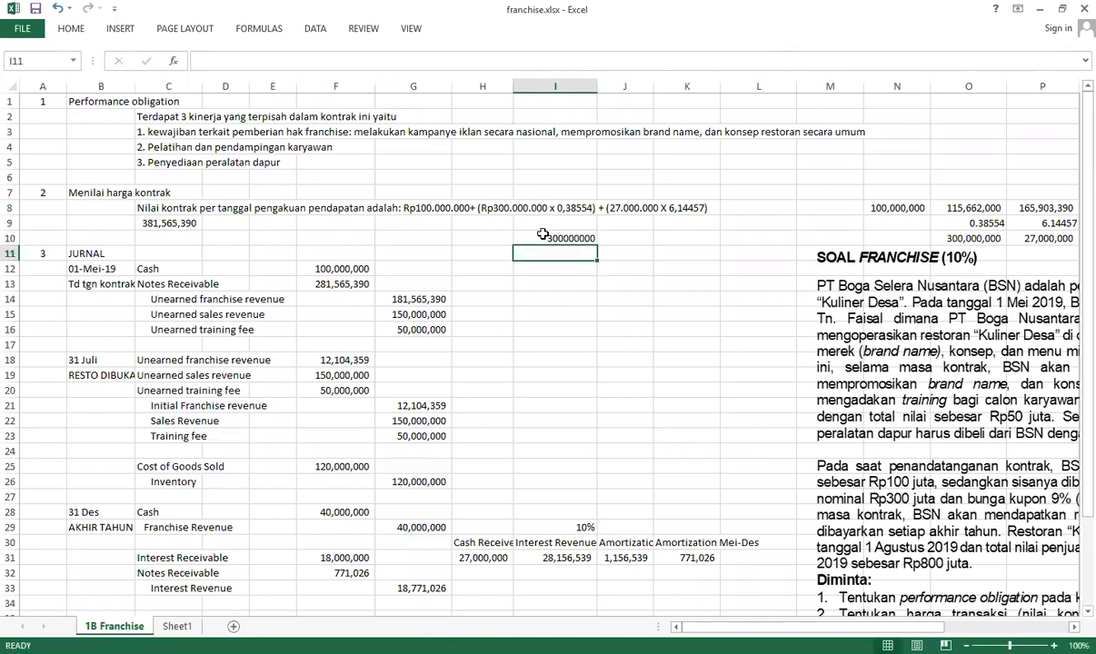
left_click(469, 240)
type("pokok")
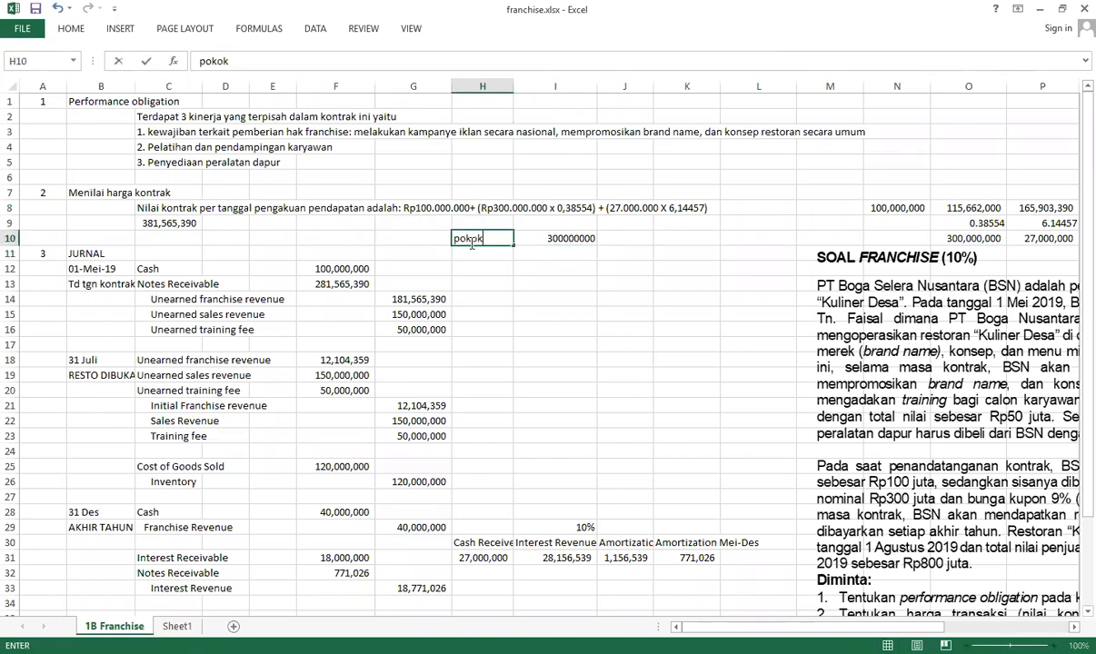
key("Return")
Label H11 "bunga" and calculate the coupon interest in I11 with the formula =9%*I10.
type("bunga")
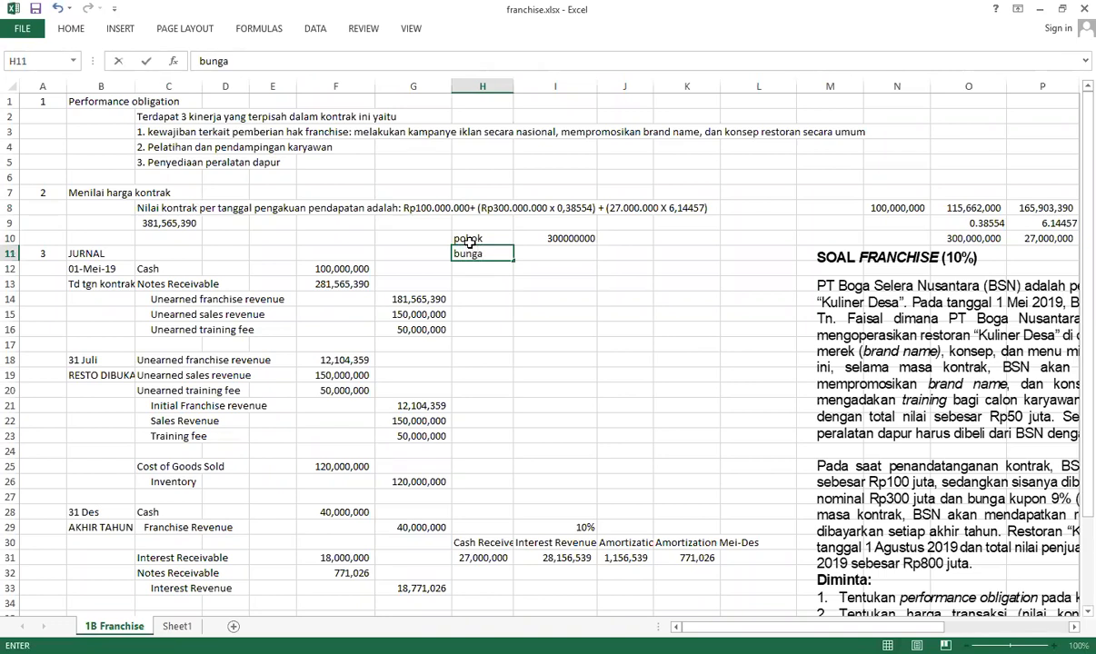
left_click(541, 252)
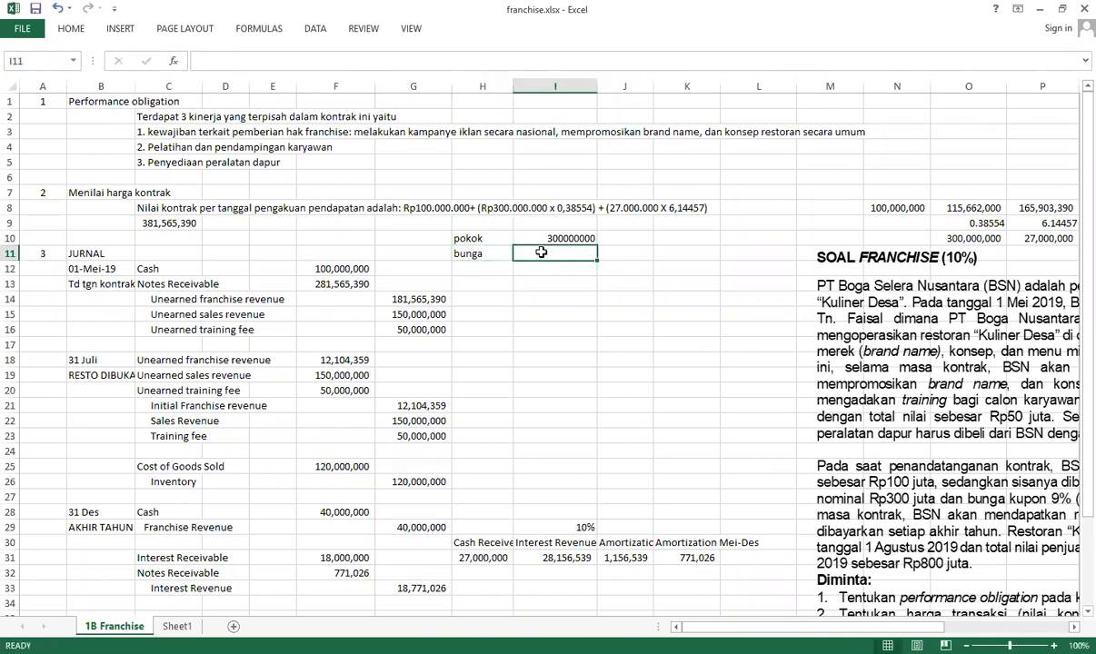
type("=9%")
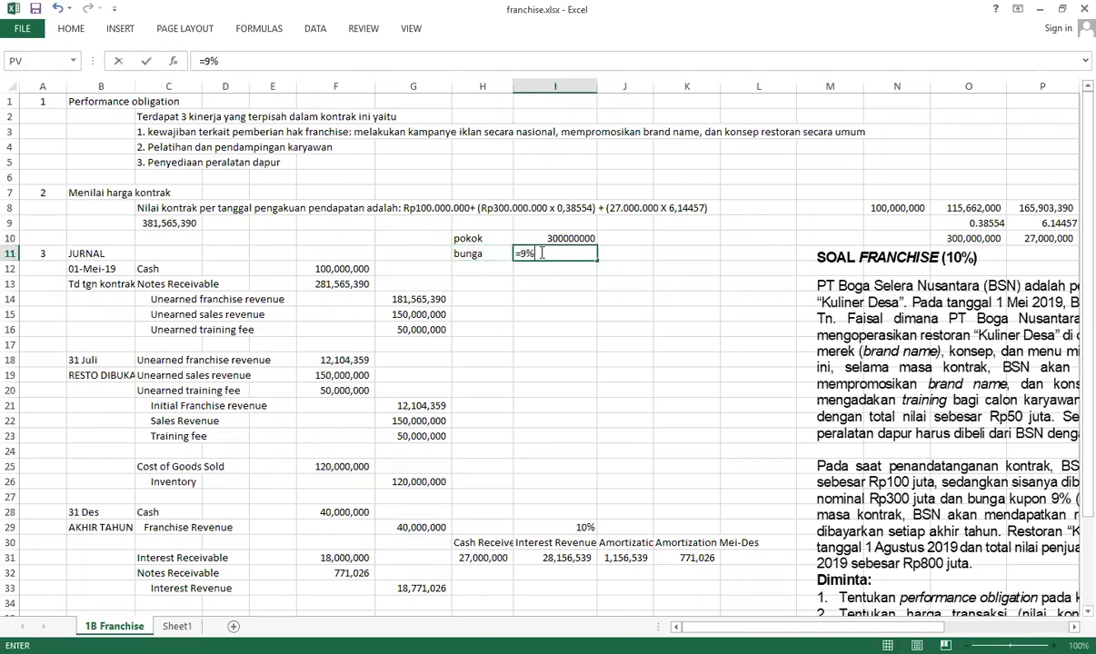
type("*")
key("Up")
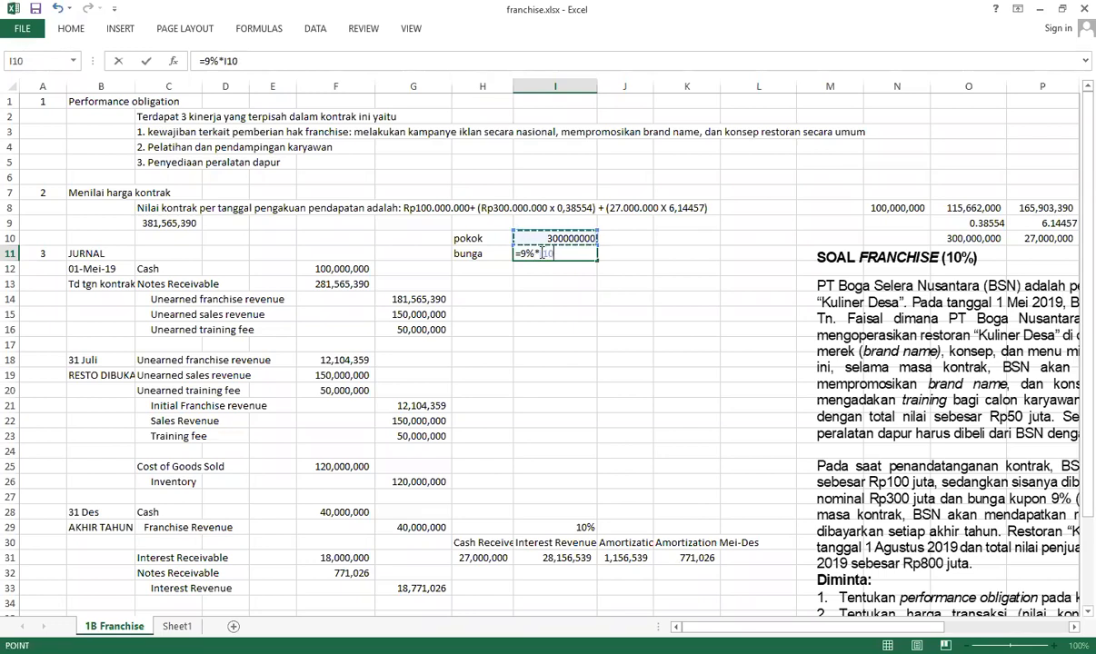
key("Return")
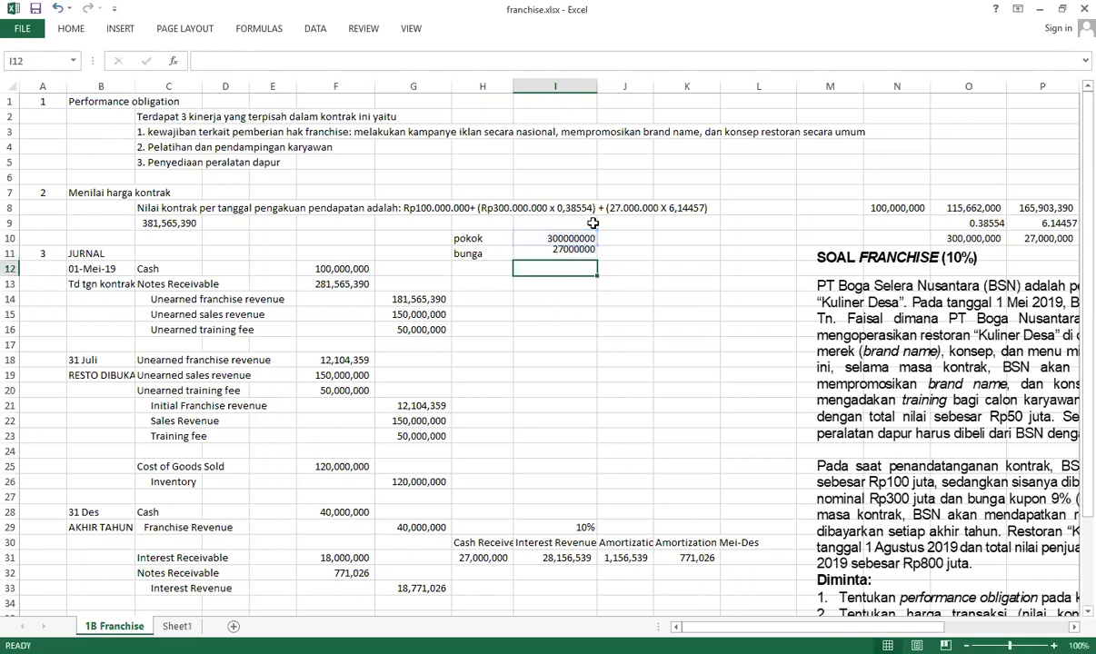
Show I10:I11 with thousands separators and calculate the principal's discount factor in J10 with the formula =1/(1+10%)^10.
left_click_drag(545, 229, 575, 247)
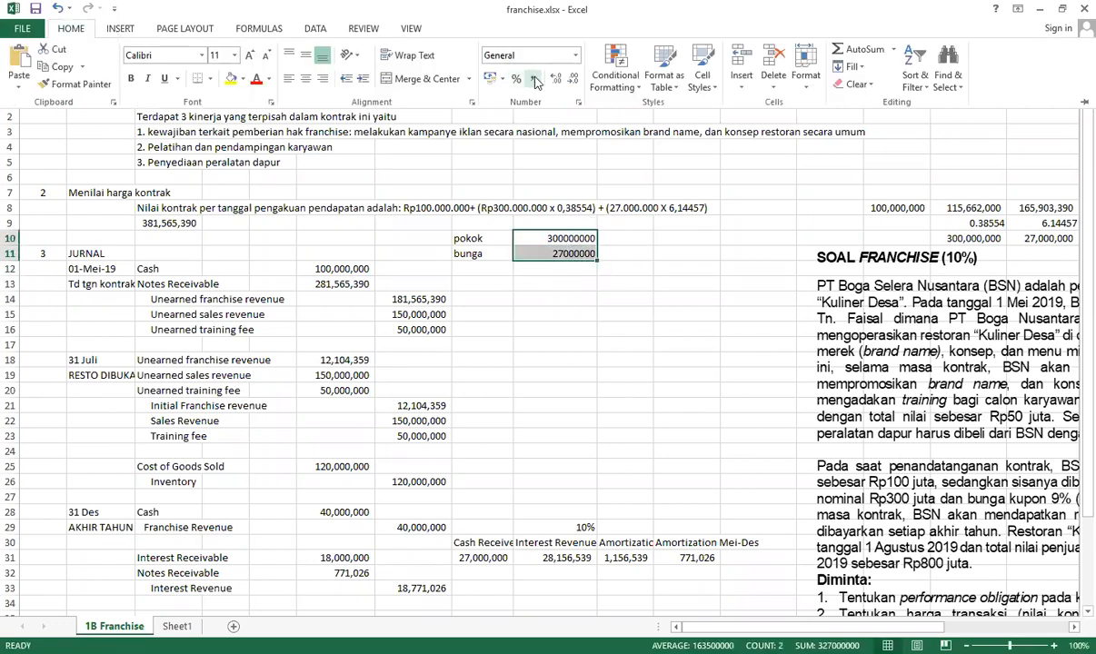
left_click(533, 80)
left_click(626, 236)
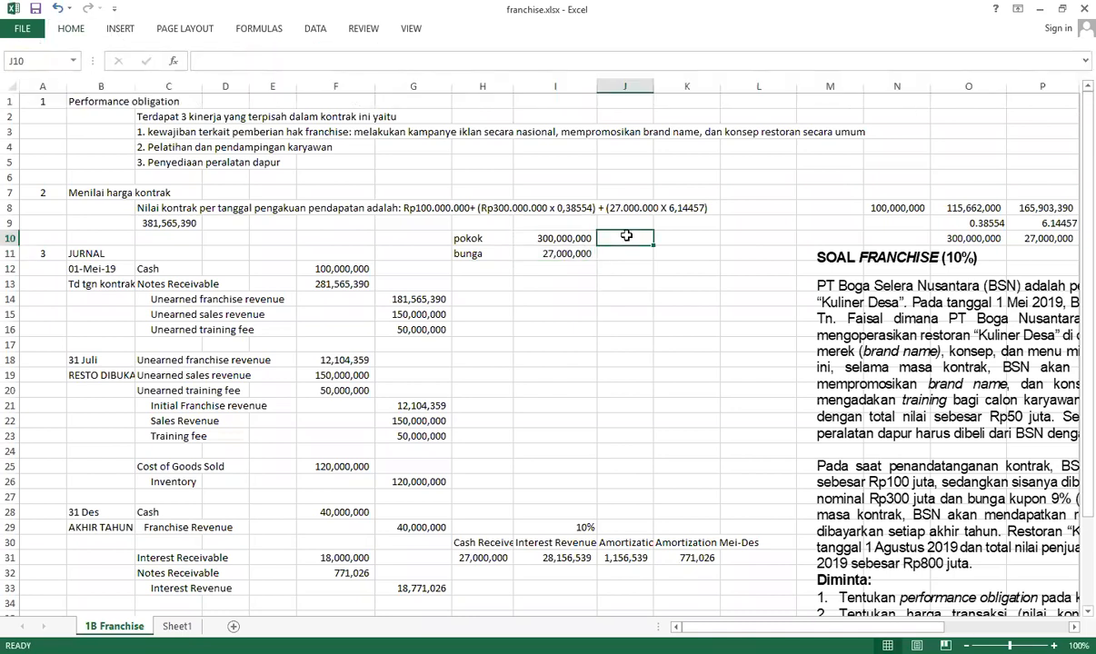
type("=1/(")
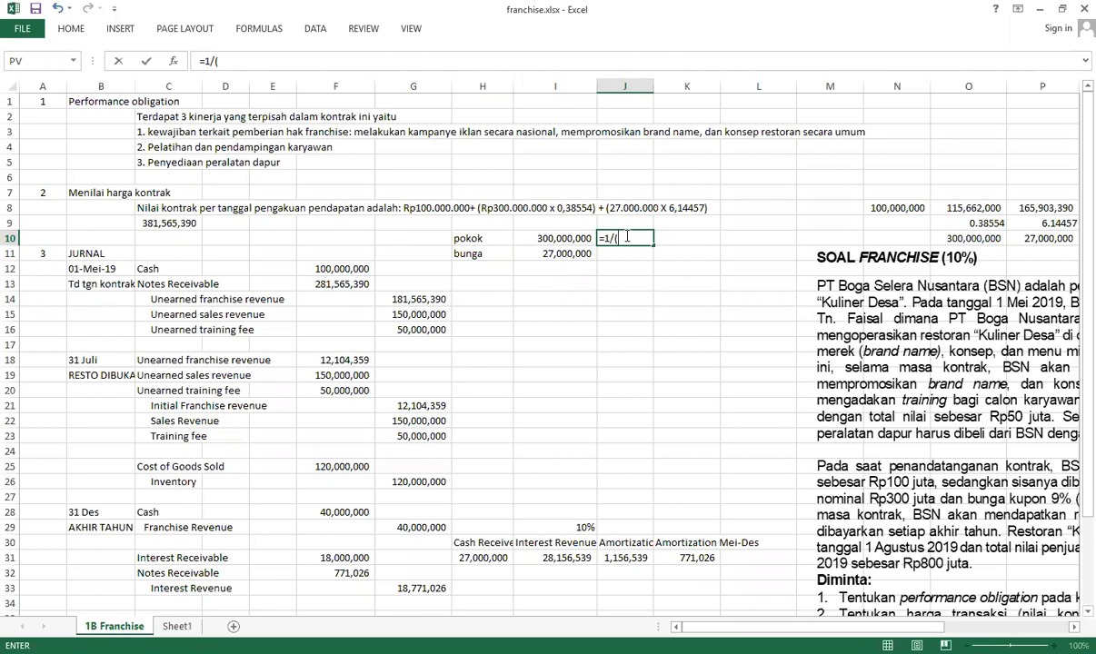
type("1+10%)^10")
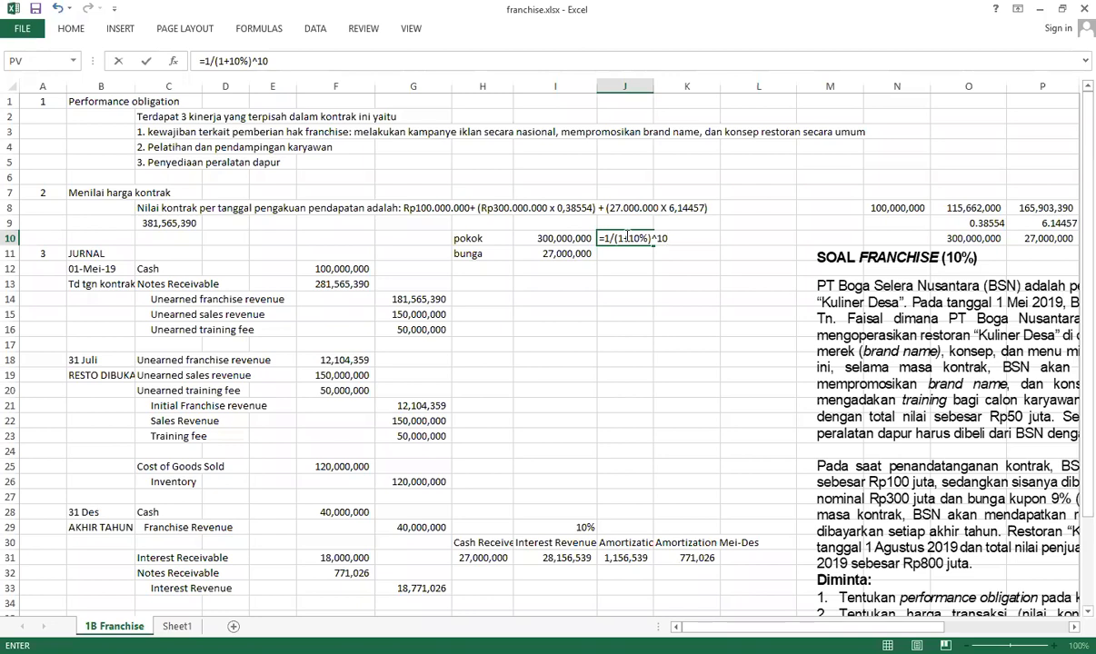
key("Return")
Calculate the annuity factor for the interest in J11 with the formula =(1-J10)/10%.
type("-")
key("BackSpace")
type("=(1-")
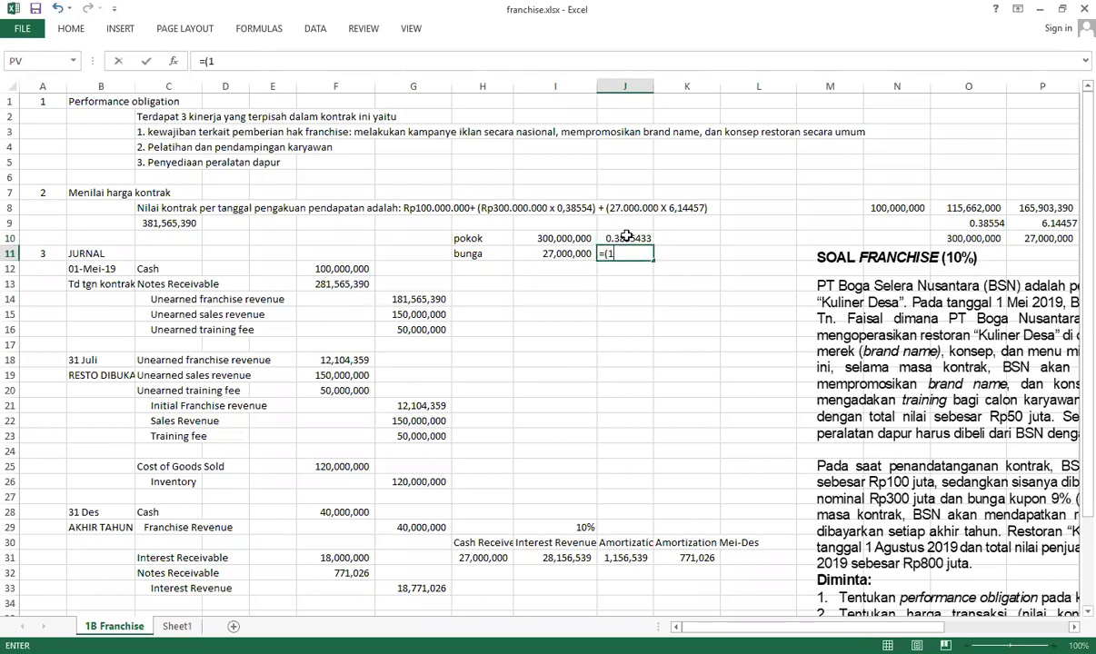
left_click(627, 237)
type(")/")
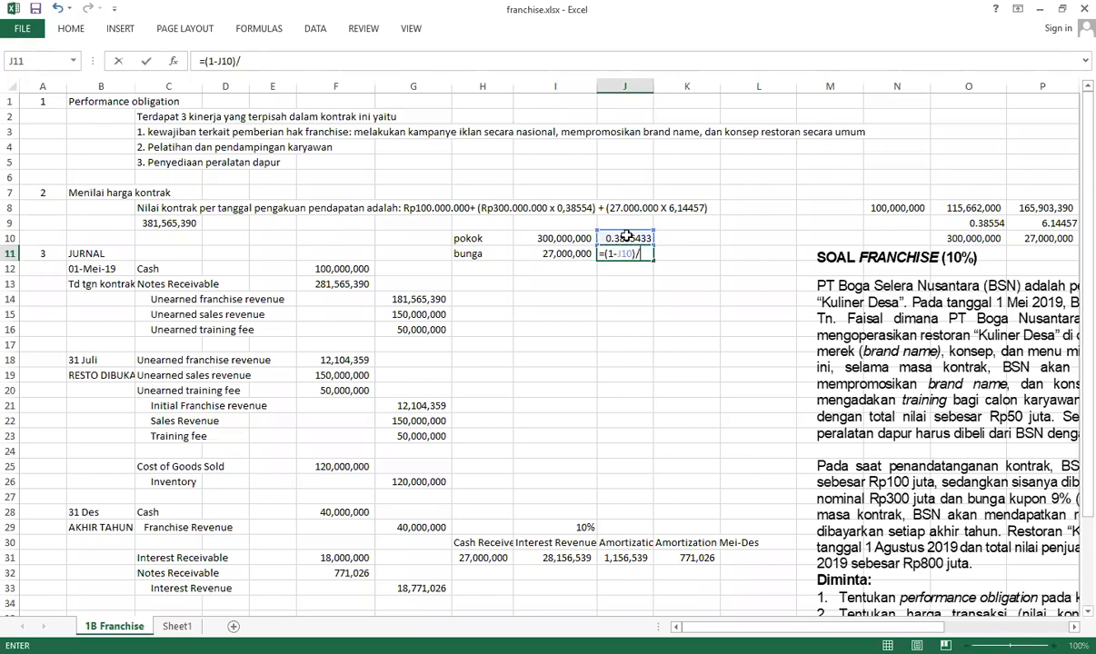
type("10%")
key("Return")
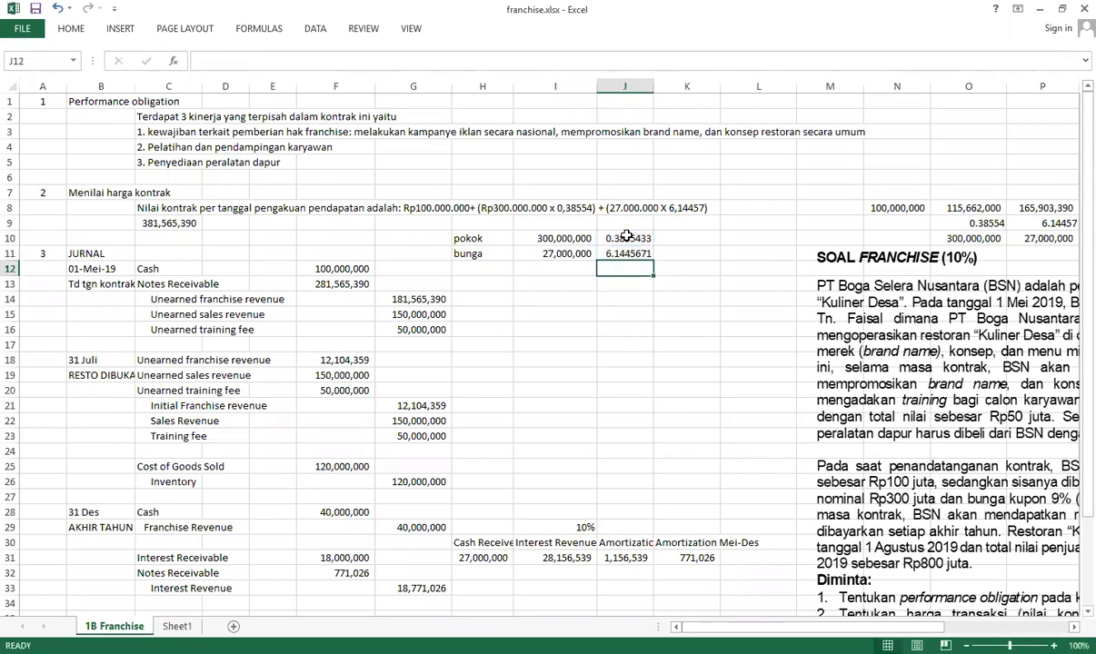
Calculate the principal's present value in K10 with =I10*J10 and copy the formula to K11 for the interest.
left_click(682, 240)
type("=")
key("Left")
key("Left")
type("*")
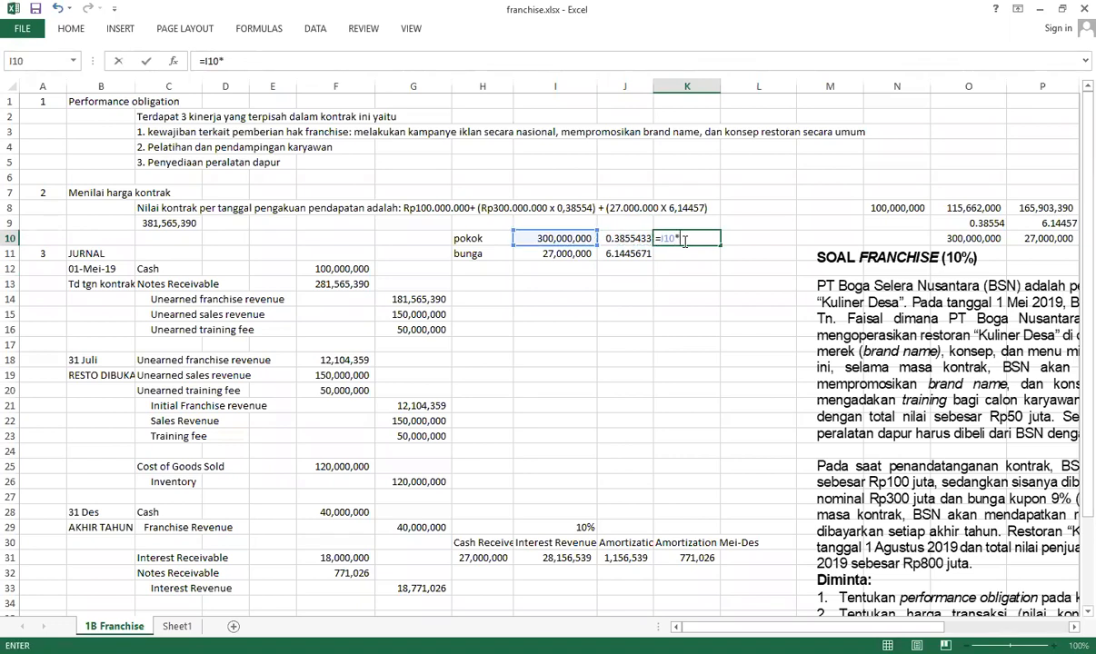
key("Left")
key("Return")
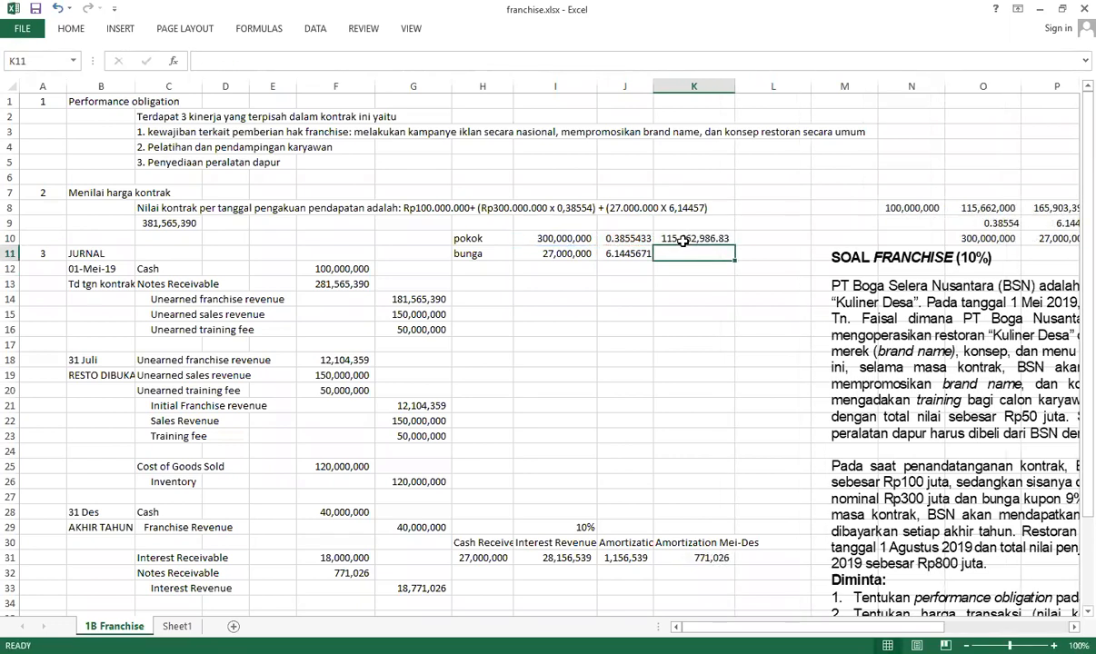
key("Up")
key("ctrl+c")
key("Down")
key("ctrl+v")
Add the present values of principal and interest in K12 with the formula =K10+K11.
key("Down")
type("=")
key("Up")
key("Up")
type("+")
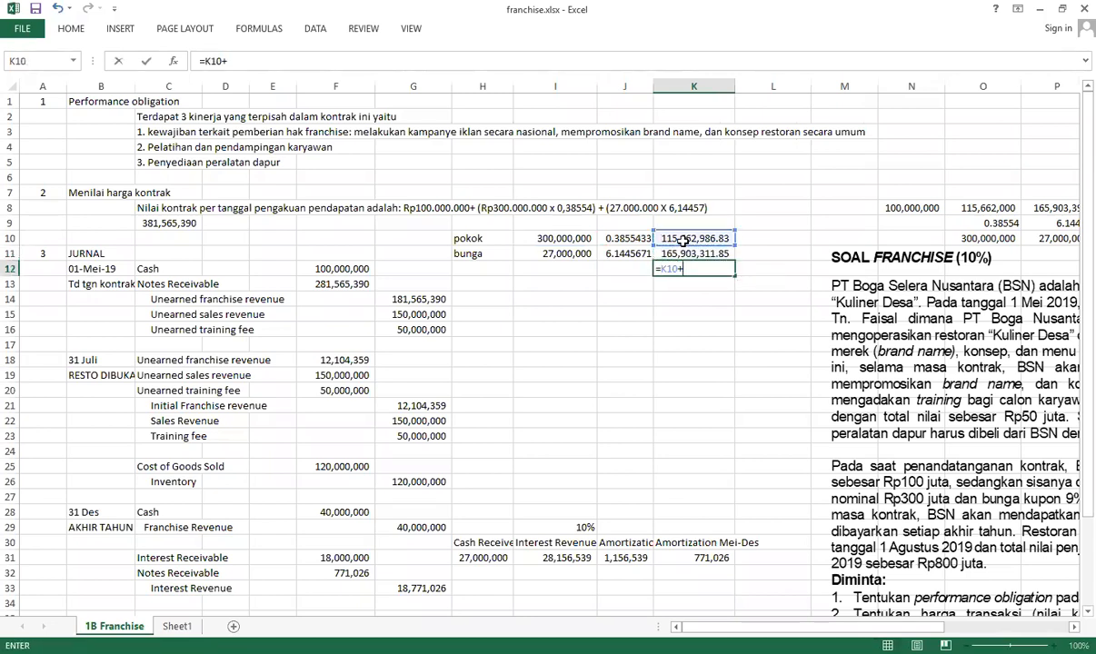
key("Up")
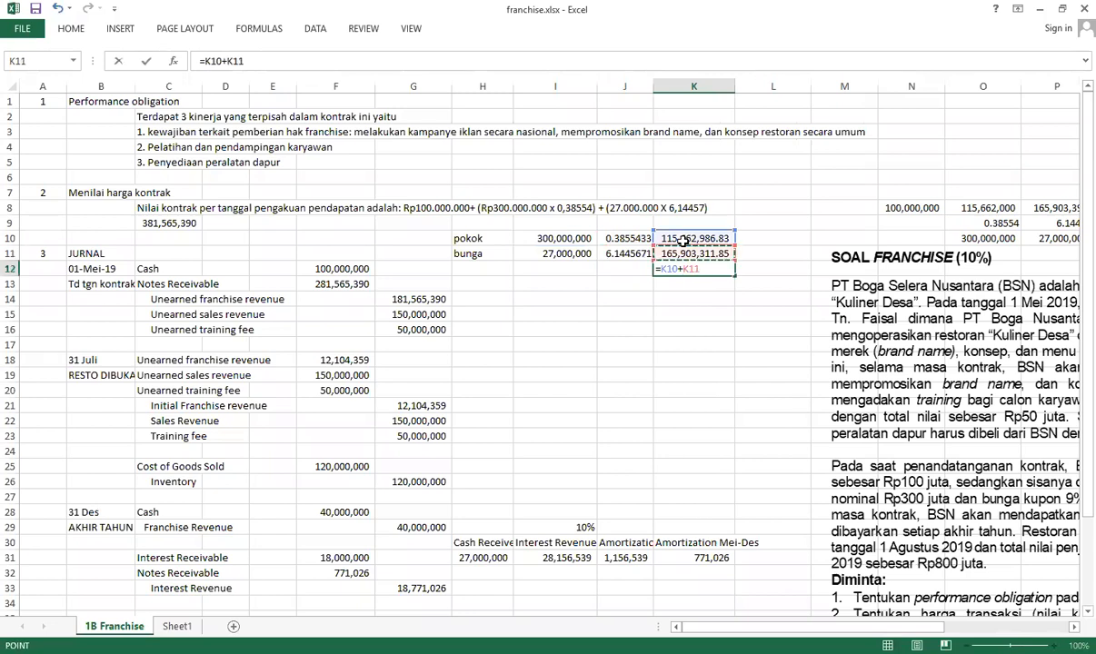
key("Return")
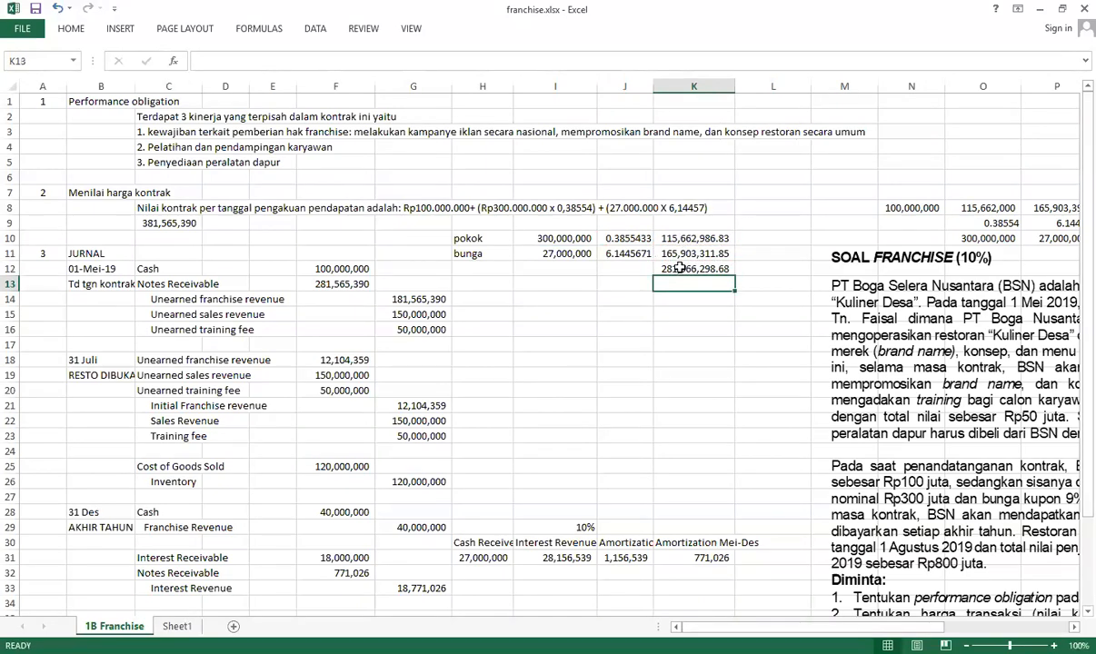
Compare the Cash and Notes Receivable debits in the 01-Mei-19 journal with the present value total in K12.
left_click(680, 269)
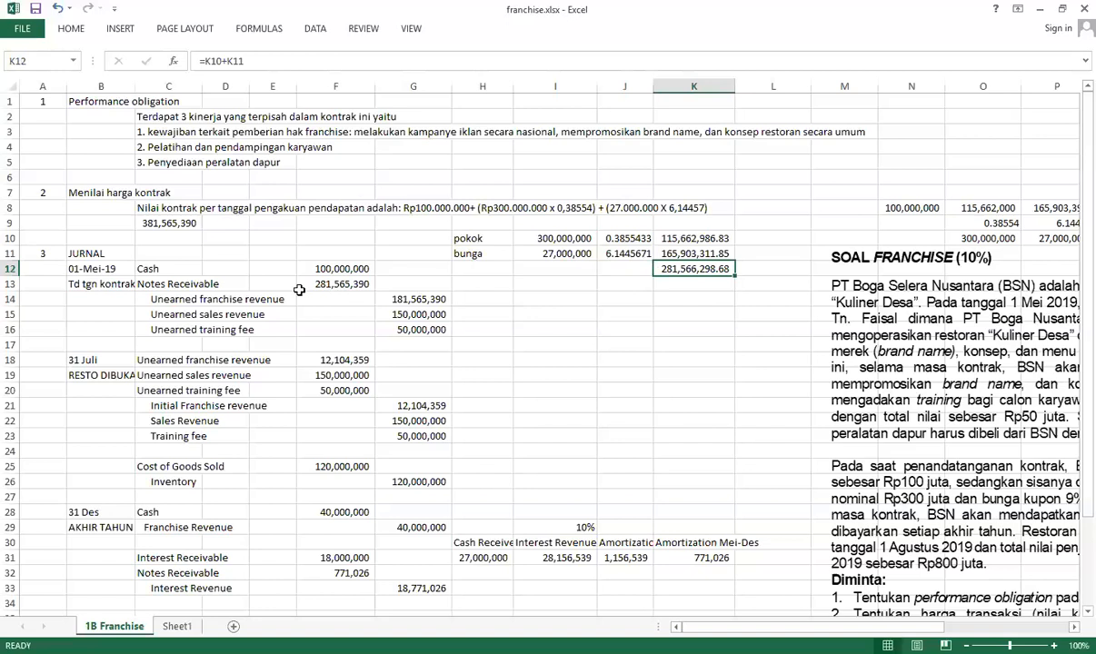
left_click(112, 271)
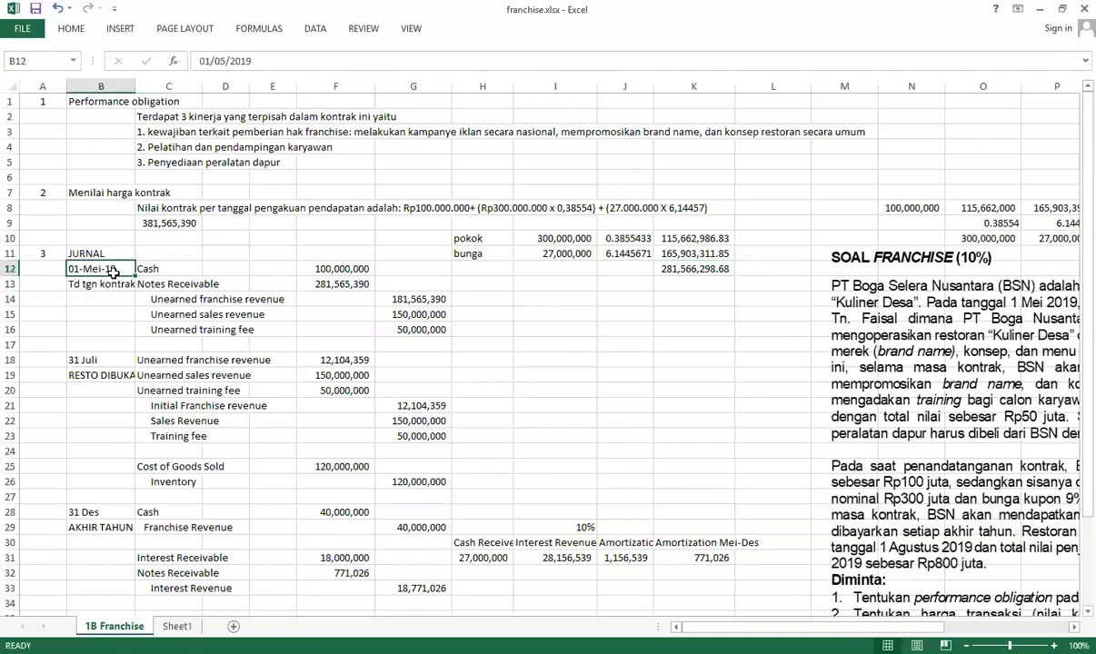
left_click(162, 270)
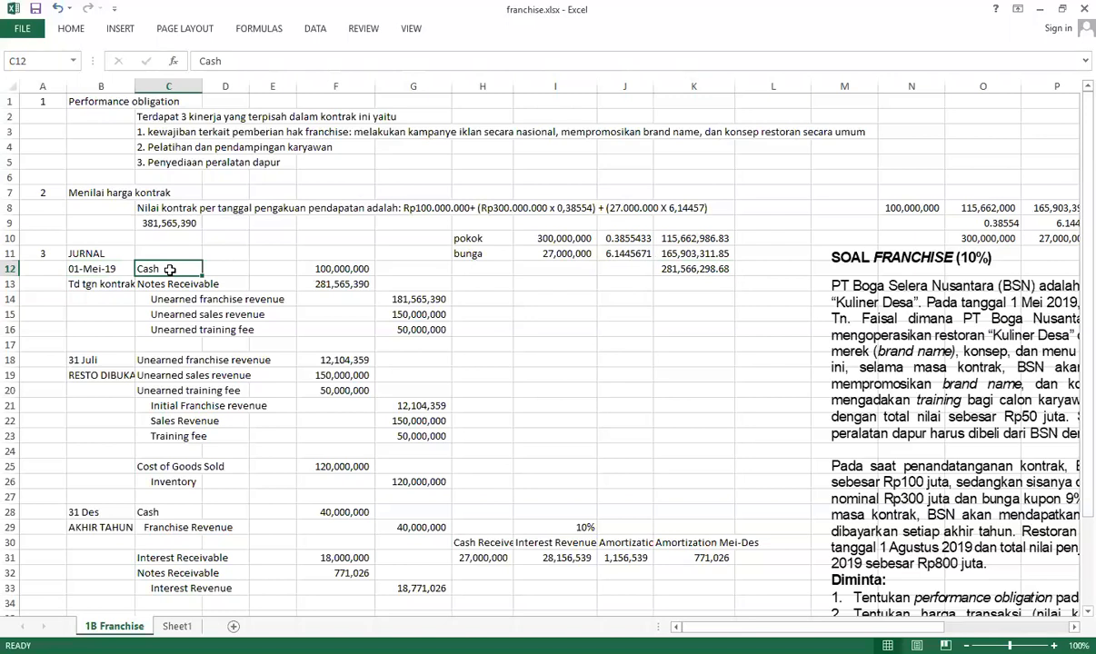
left_click(322, 268)
left_click(159, 284)
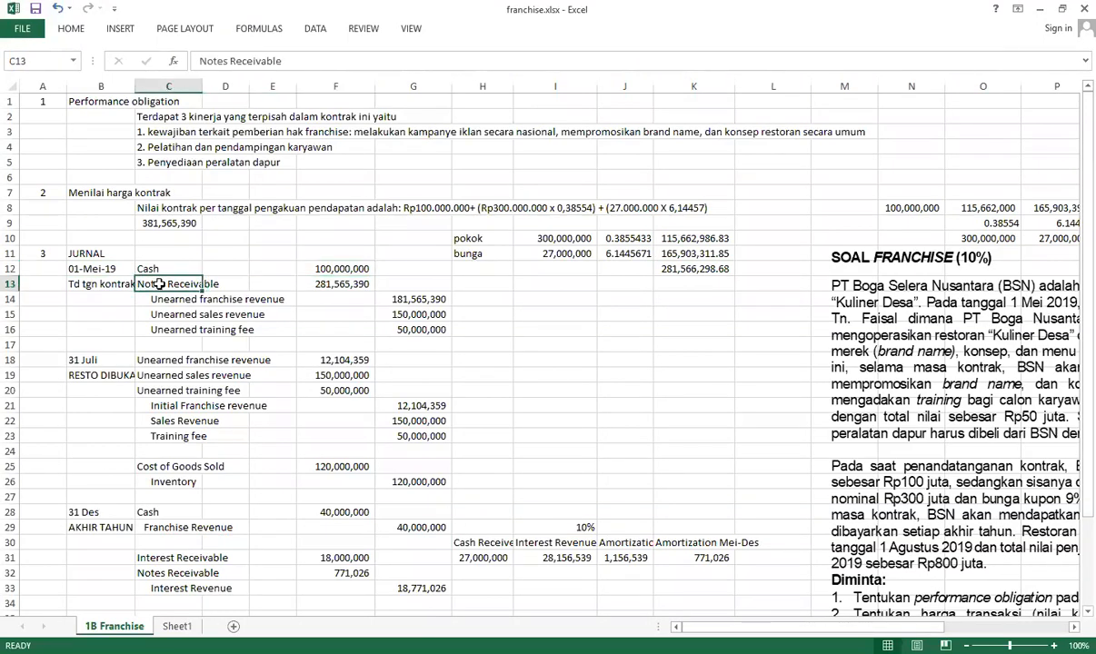
left_click(333, 284)
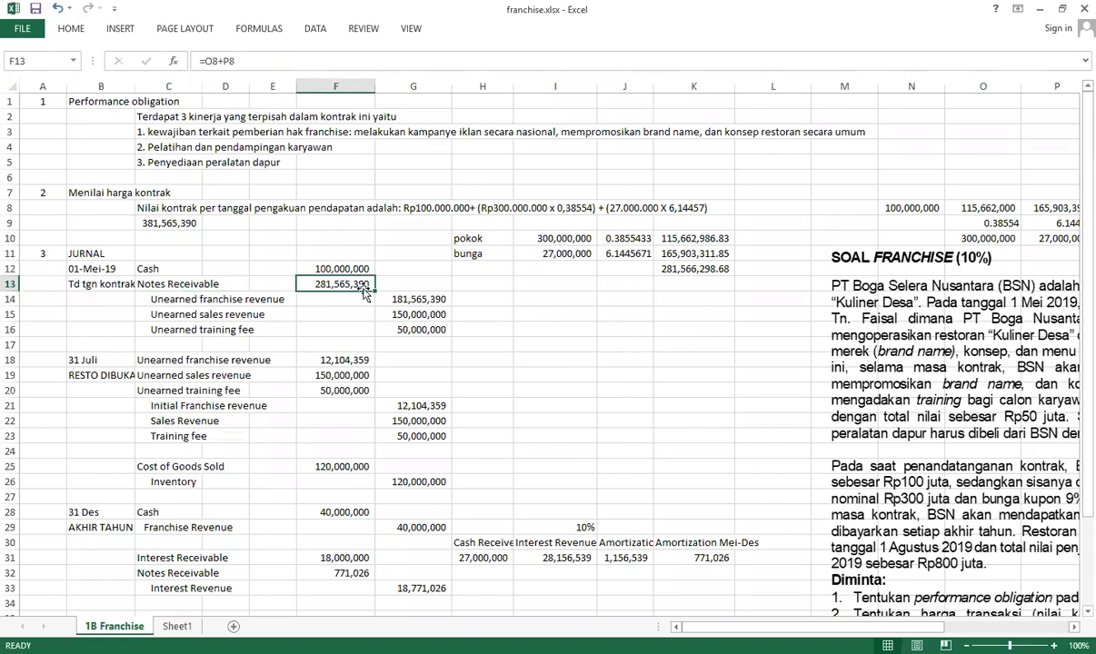
left_click(679, 269)
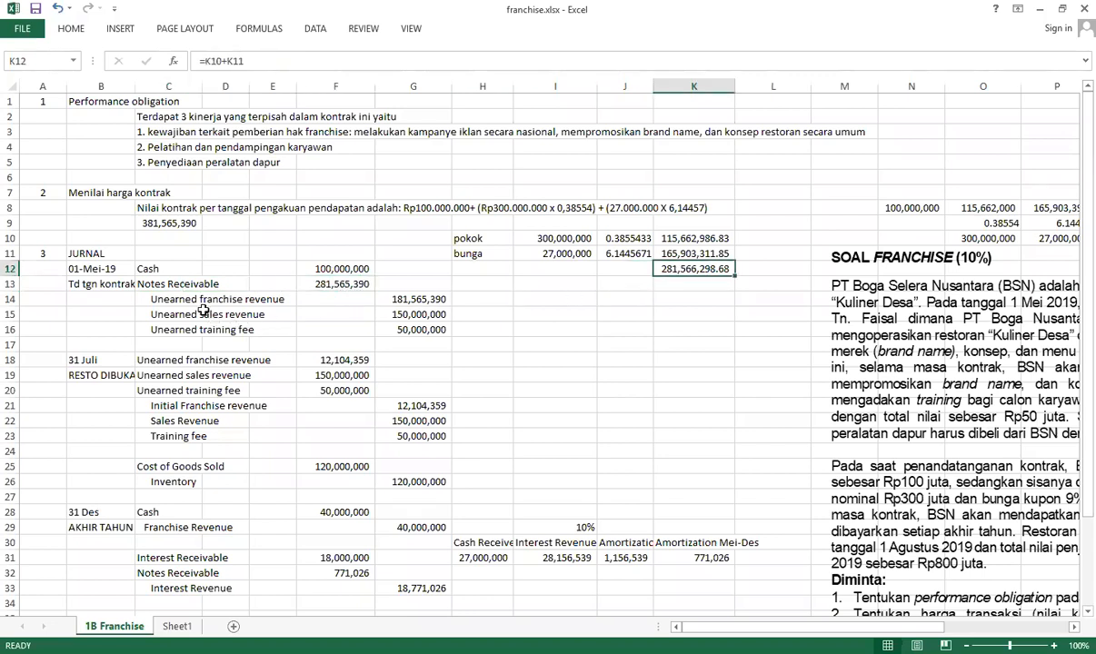
Review the three performance obligations listed in C3:C5: franchise rights, employee training and kitchen equipment supply.
left_click(160, 130)
left_click(163, 147)
left_click(163, 160)
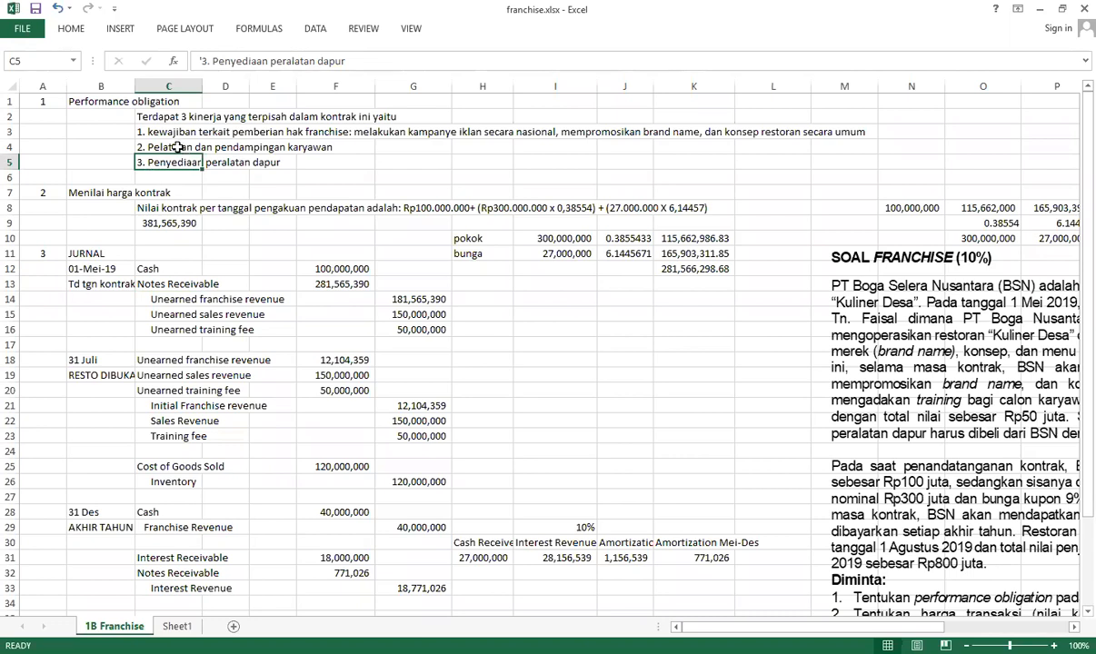
left_click(170, 131)
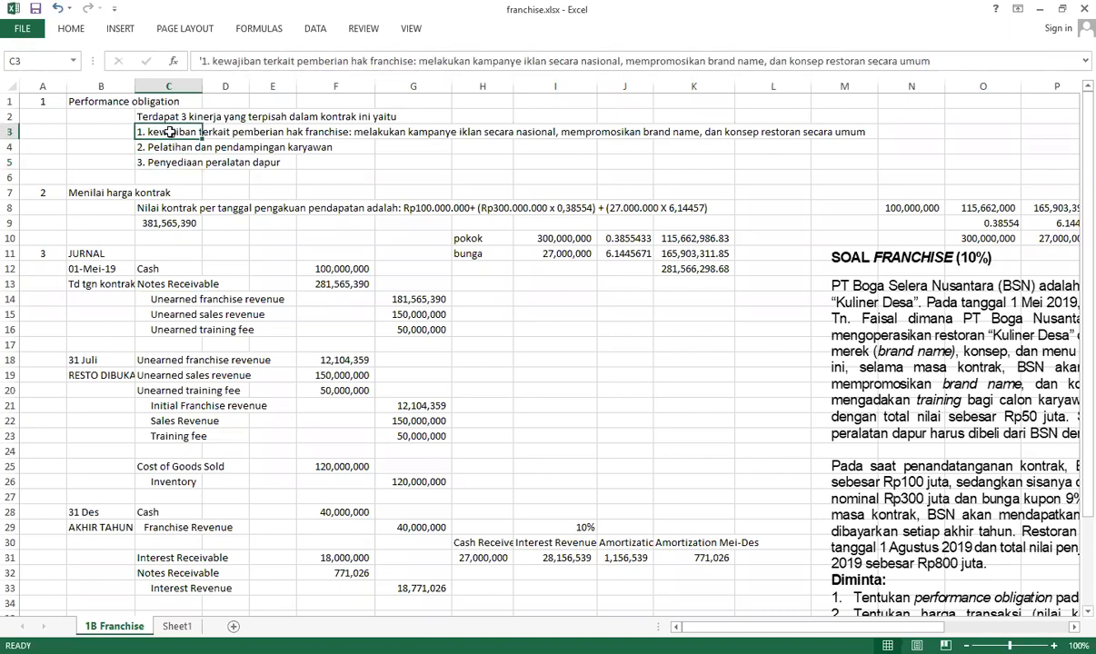
left_click(172, 147)
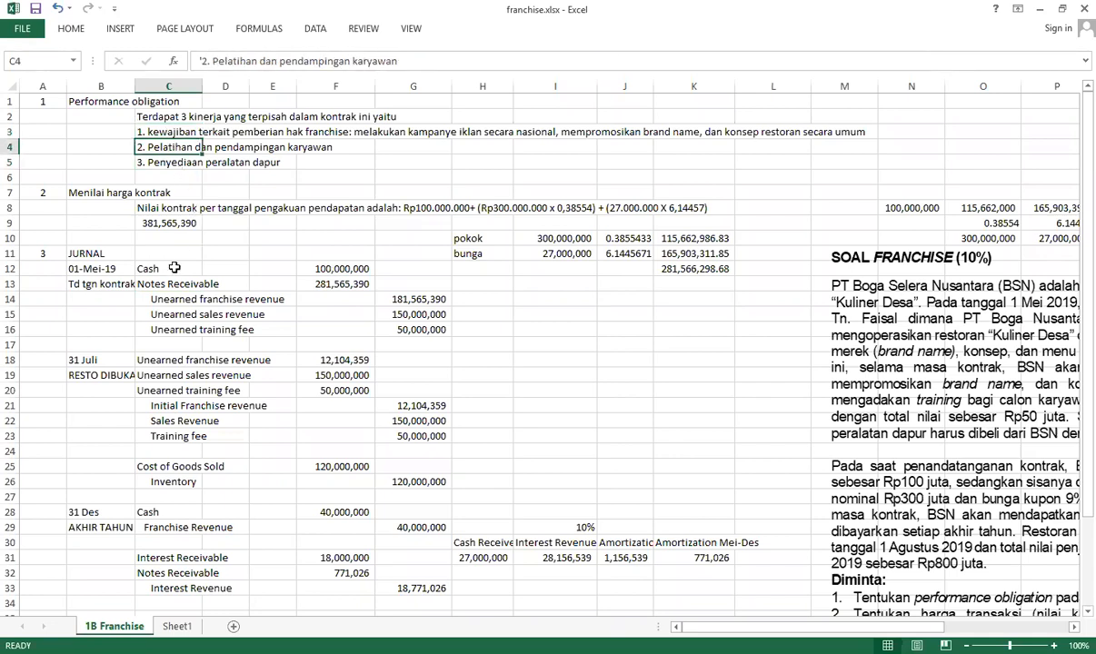
left_click(188, 162)
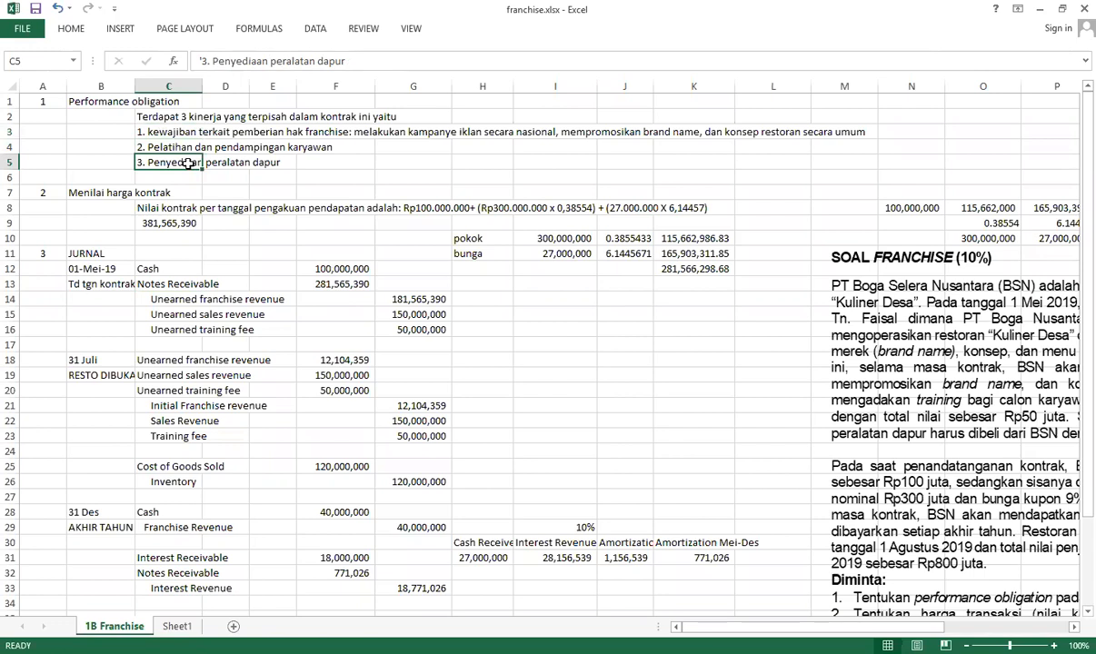
Match the unearned franchise, sales and training accounts in C14:C16 to their performance obligations in C3:C5.
left_click_drag(177, 299, 180, 326)
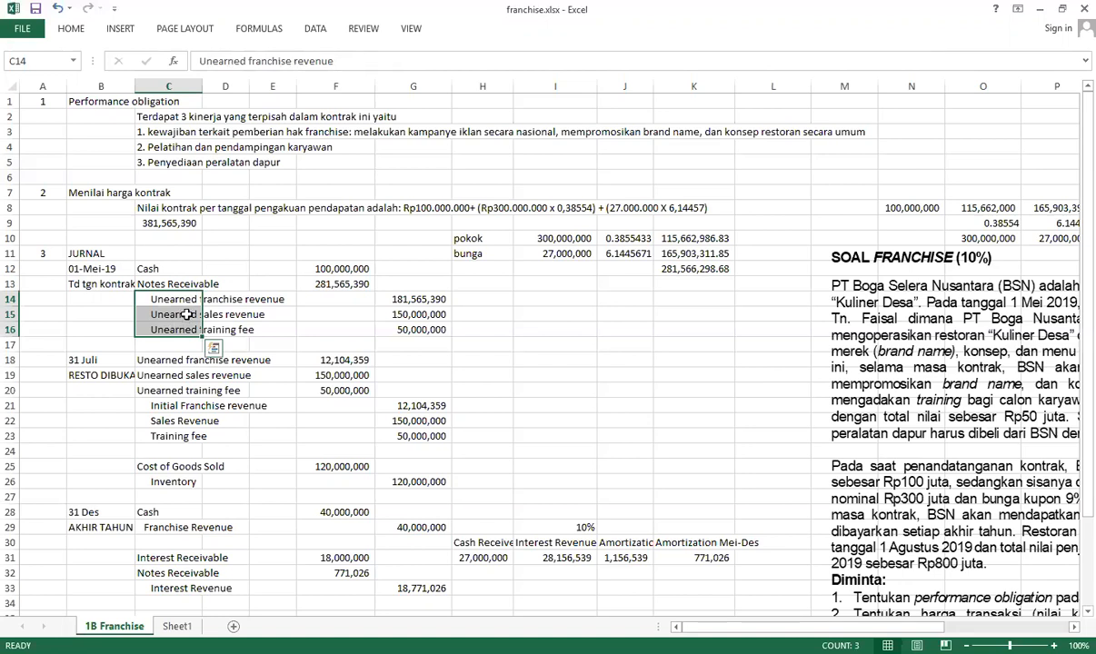
left_click(176, 298)
left_click(189, 315)
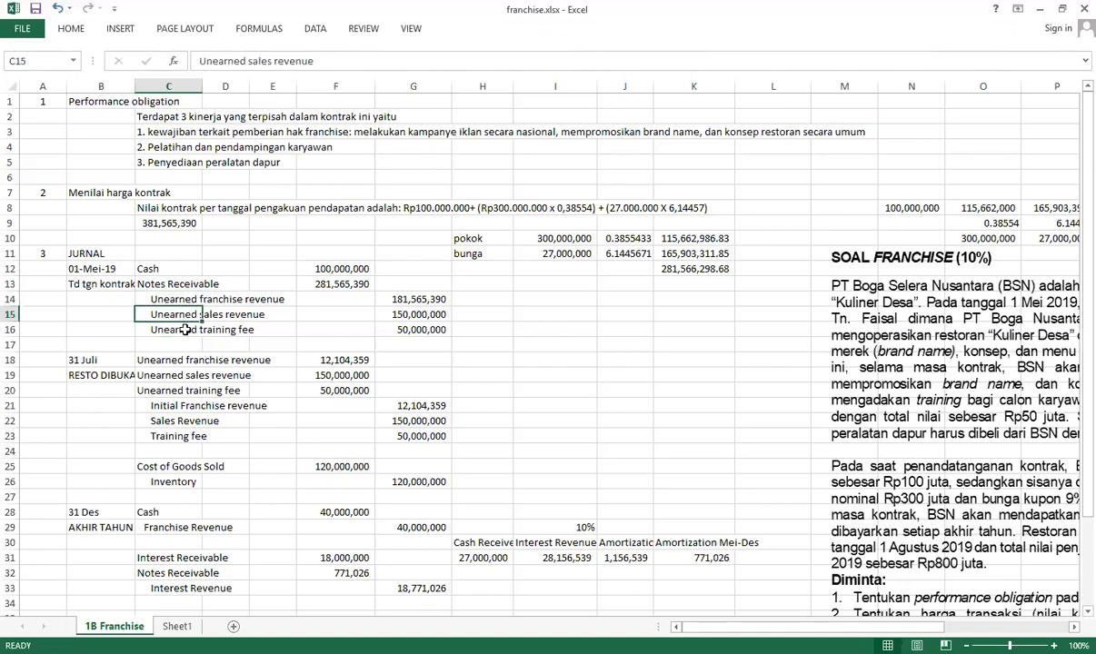
left_click(179, 298)
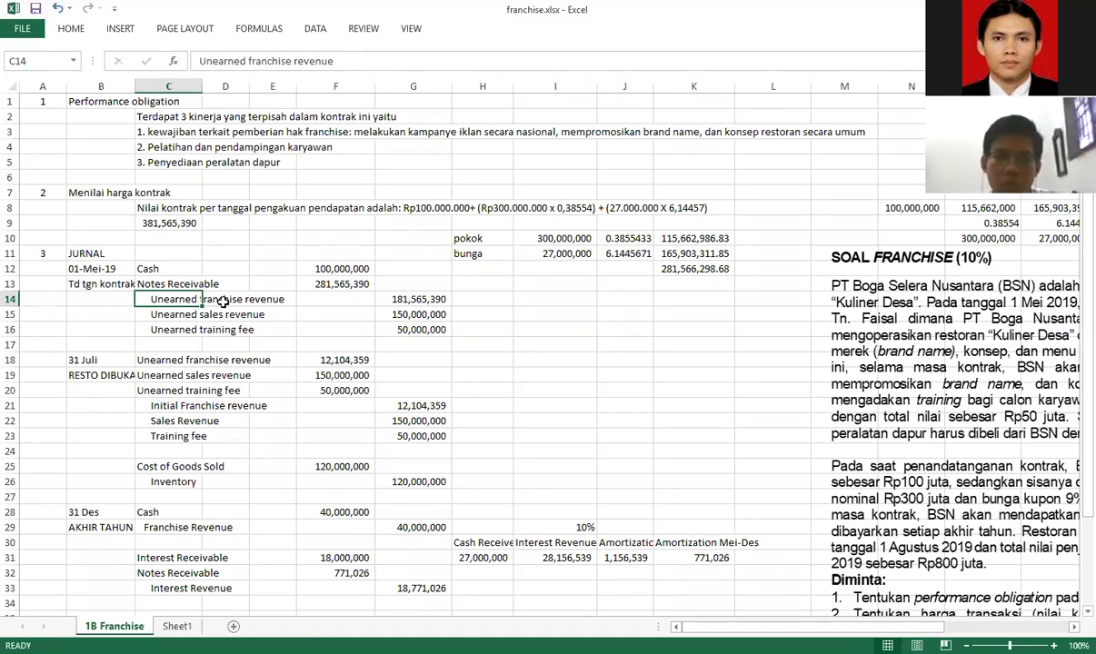
left_click(143, 132)
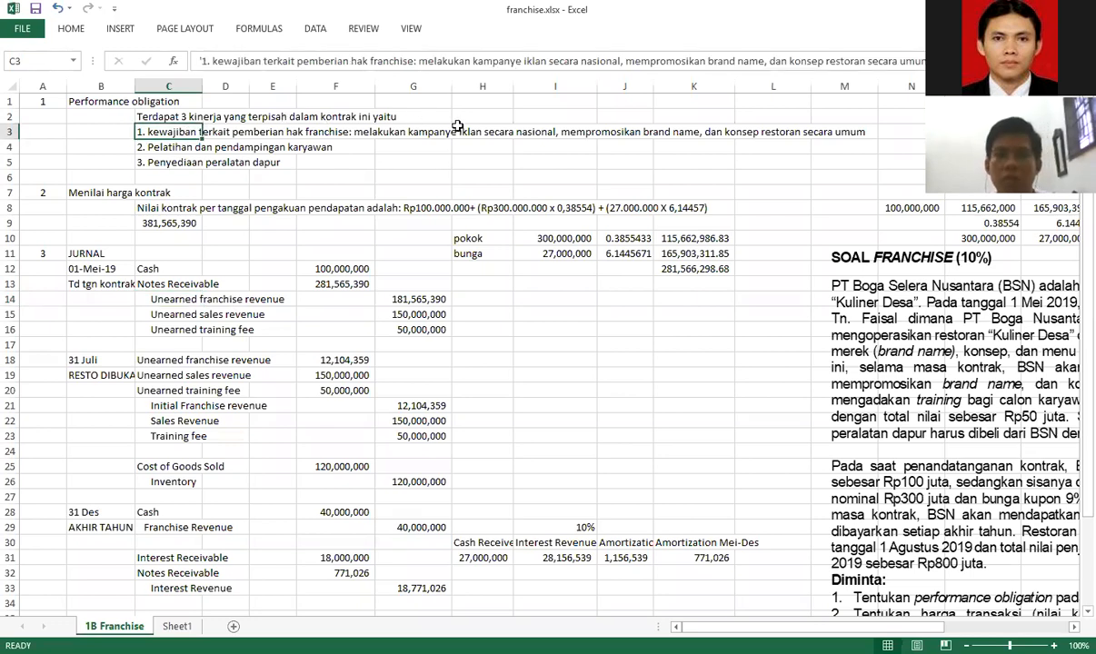
left_click(174, 315)
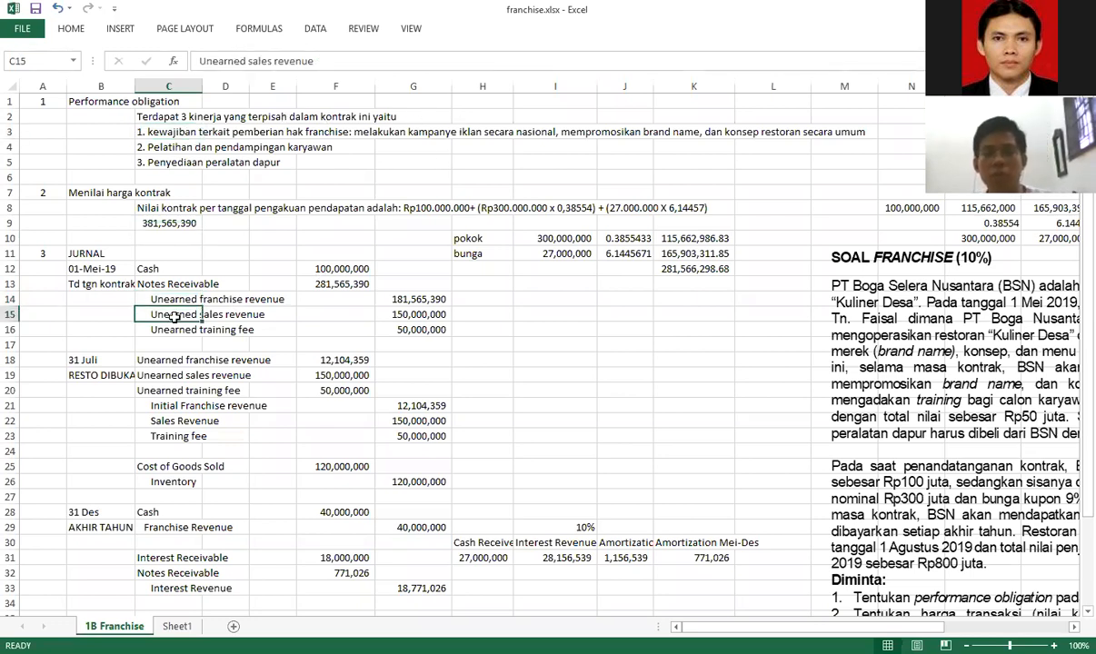
left_click(163, 160)
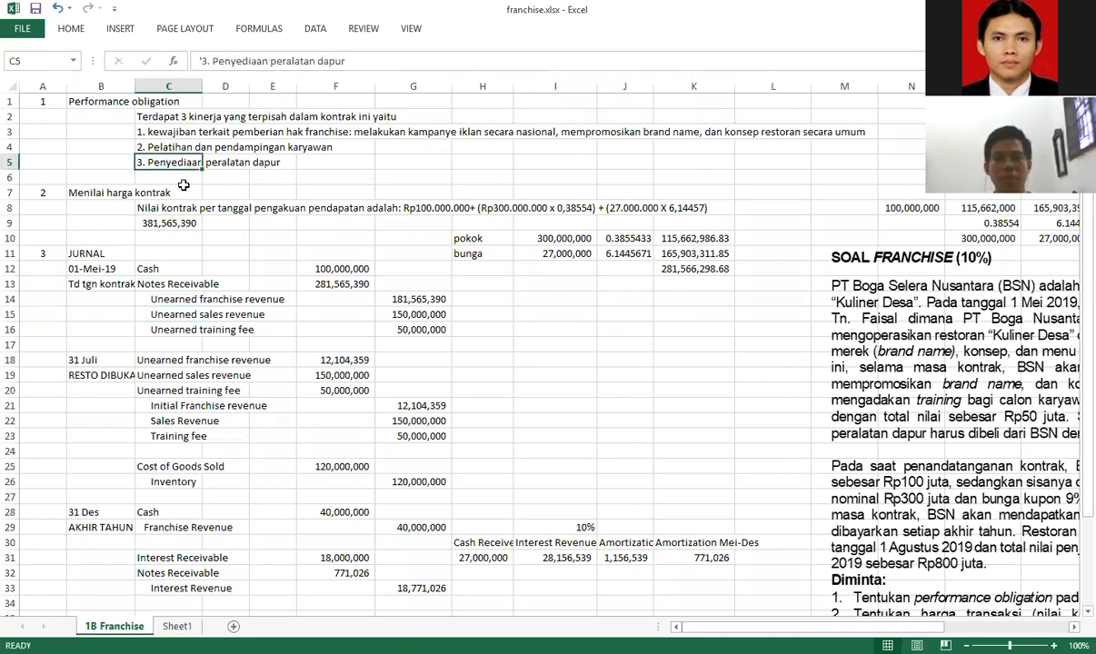
left_click(173, 329)
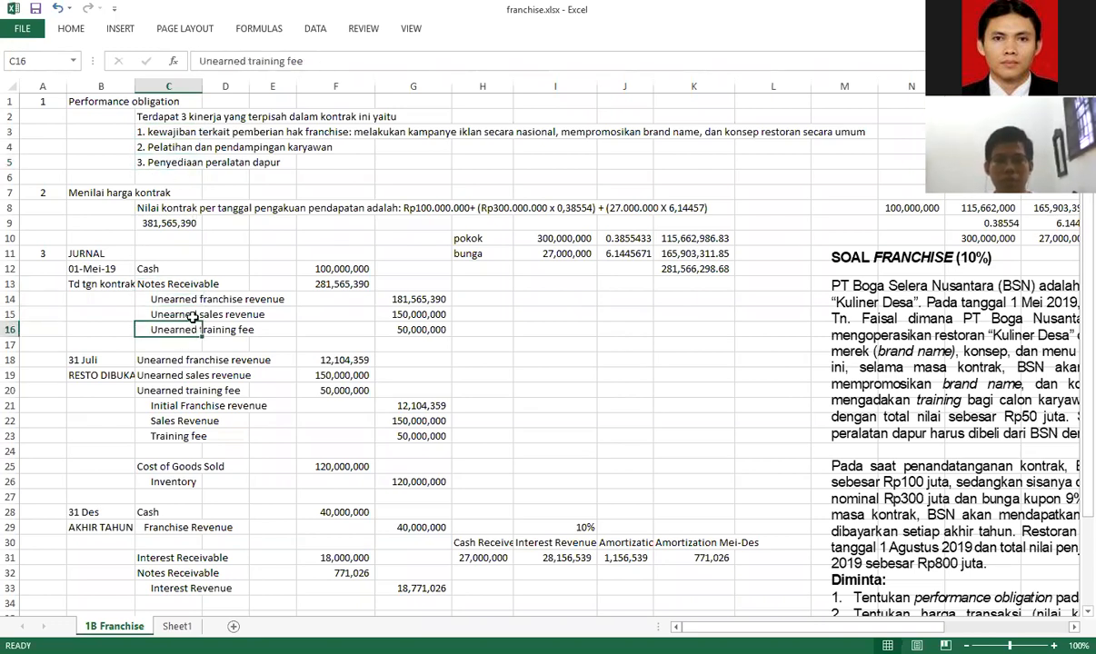
left_click(181, 150)
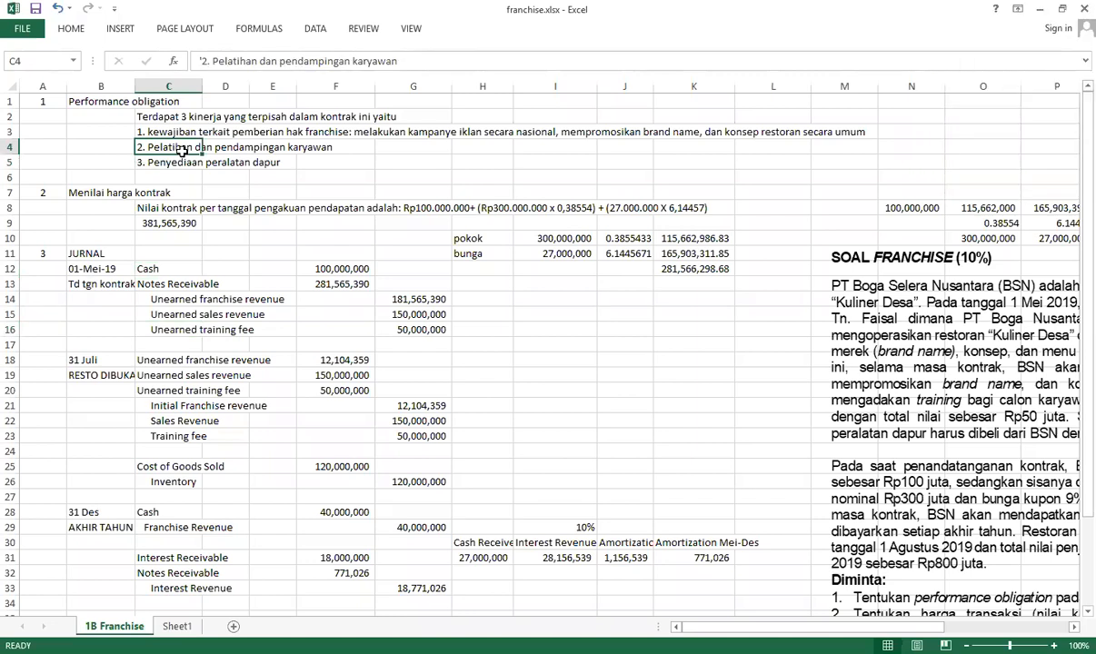
left_click(180, 317)
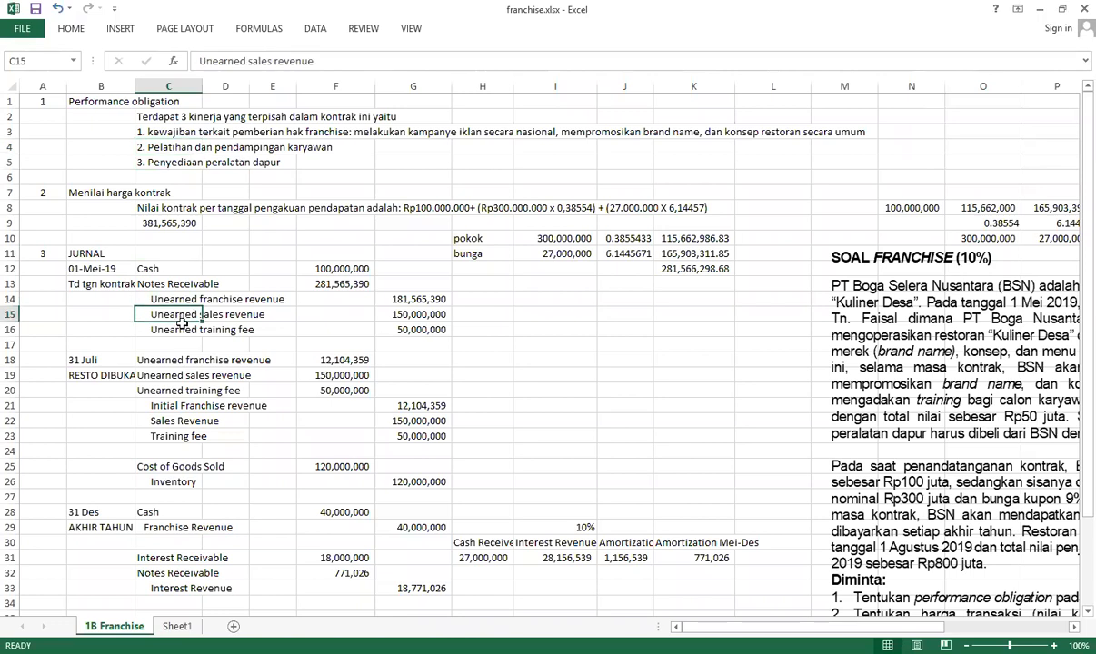
left_click(178, 304)
left_click(186, 315)
left_click_drag(186, 314, 187, 325)
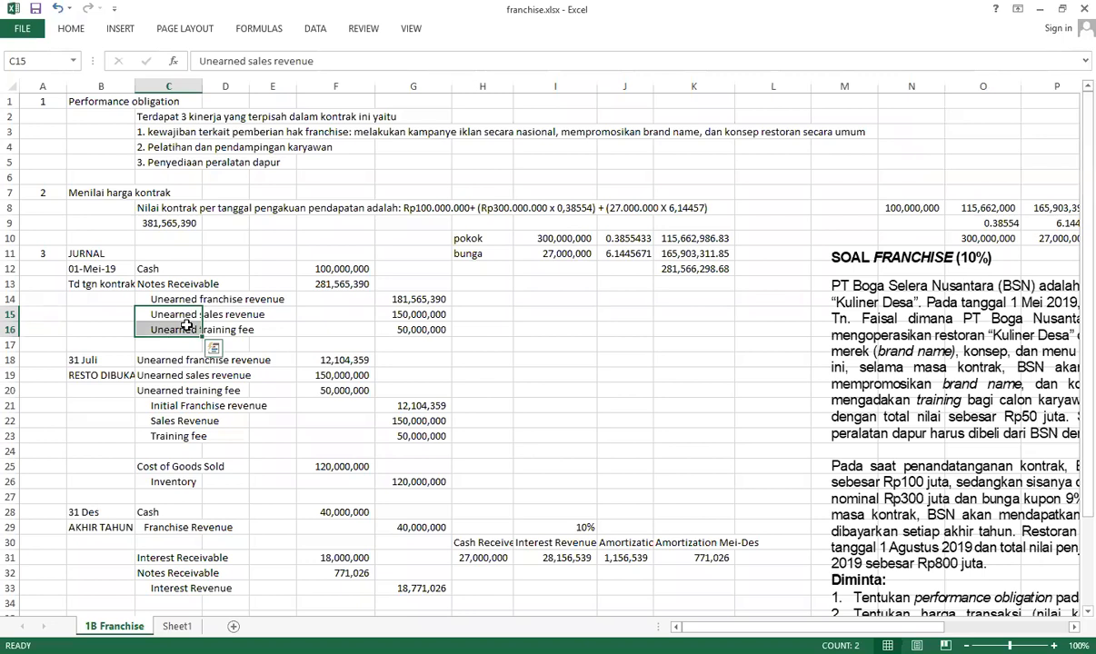
Check the 31 Juli journal's date and its "RESTO DIBUKA" note in B18:B19.
left_click(146, 371)
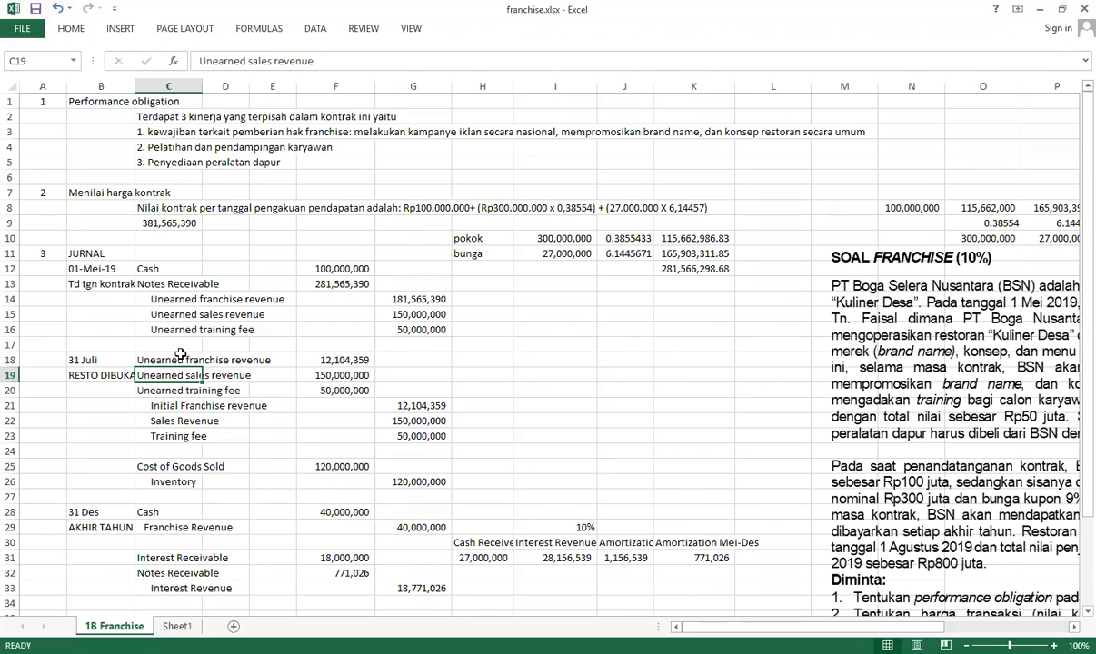
left_click(107, 359)
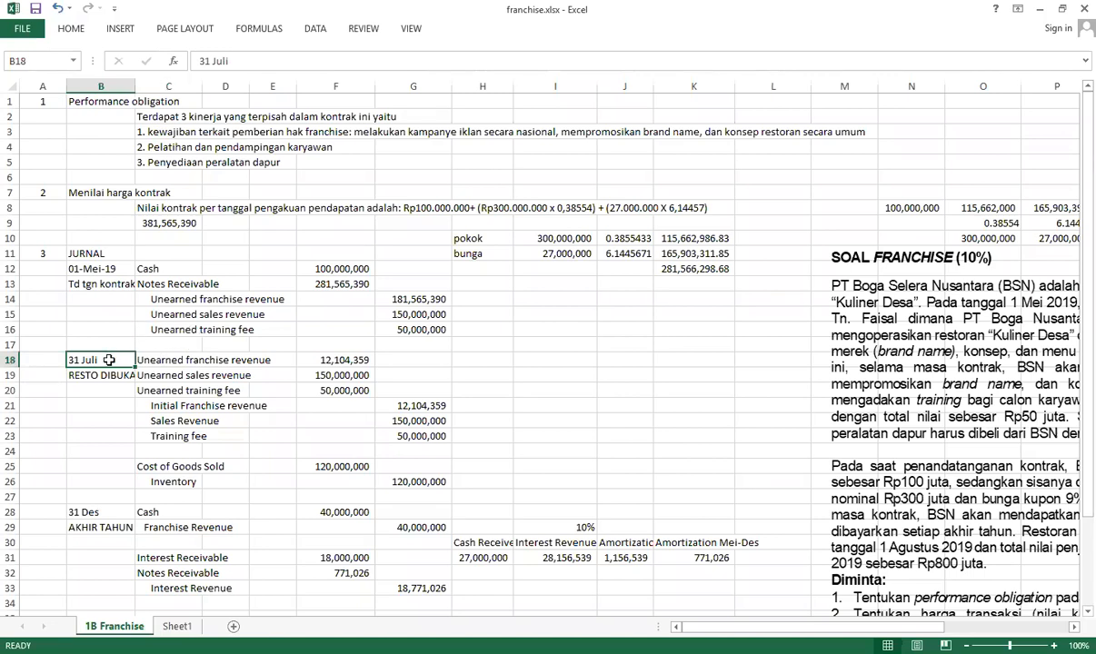
left_click(108, 373)
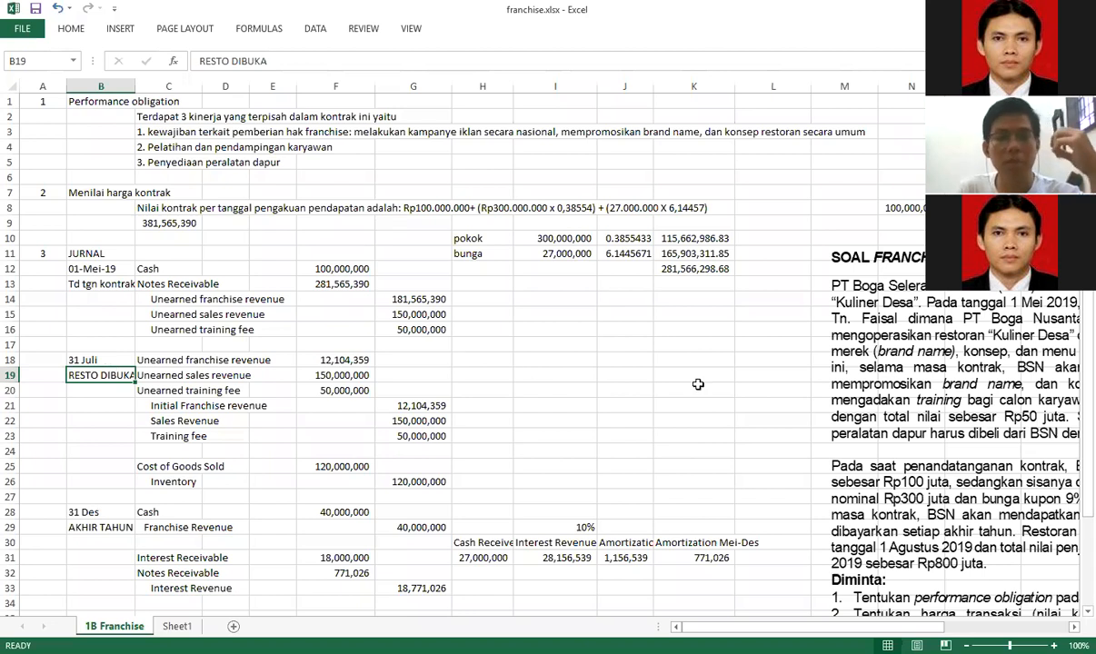
Check the restaurant opening date in the "Tgl penting" notes against the 31 Juli journal date in B18.
left_click(795, 404)
scroll(795, 401, "down", 2)
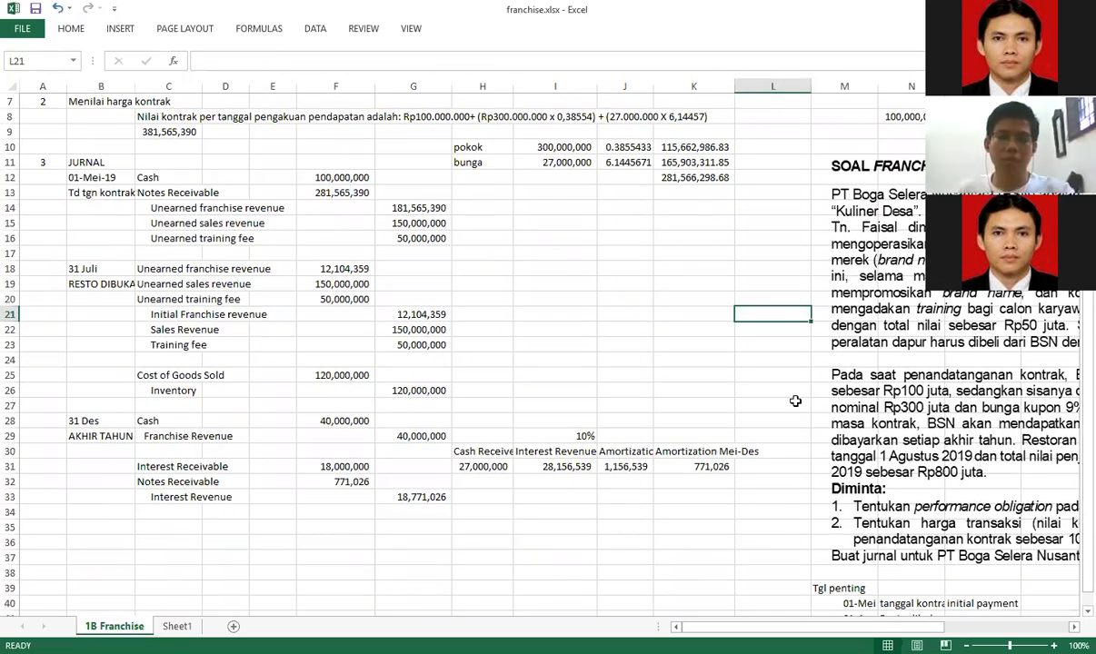
scroll(795, 400, "down", 1)
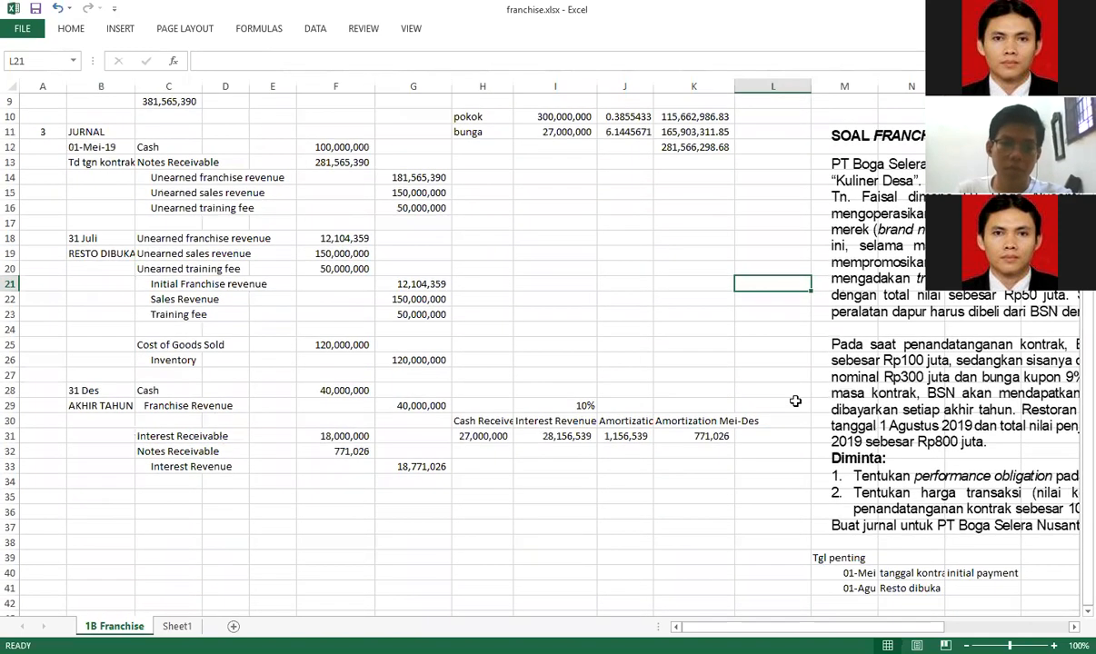
left_click(785, 356)
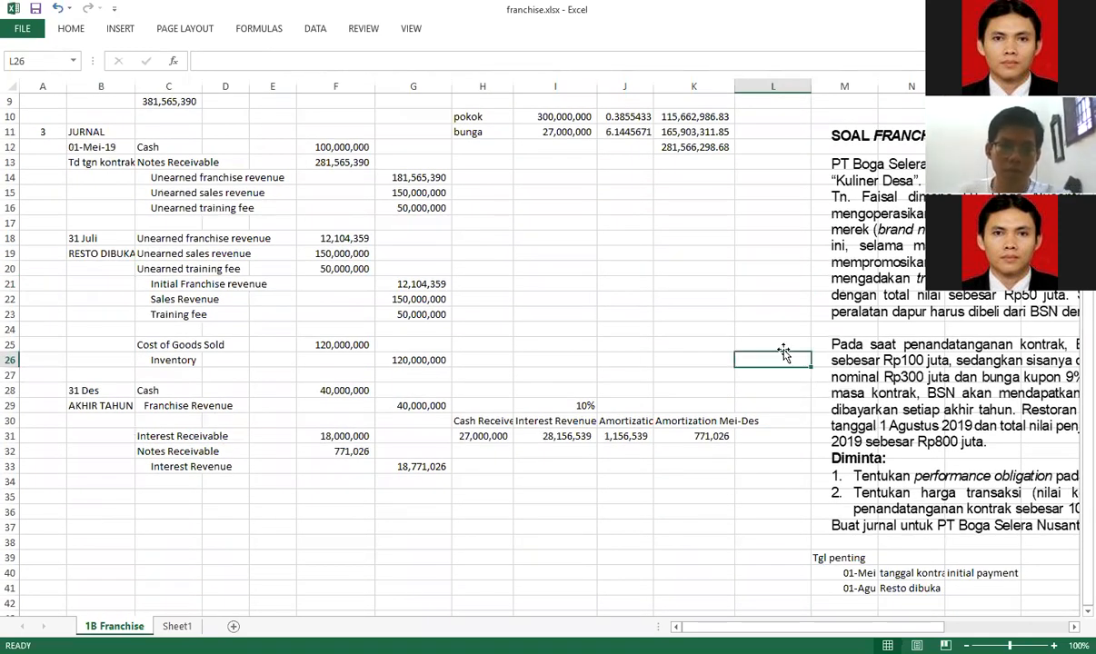
left_click(91, 238)
scroll(164, 250, "up", 3)
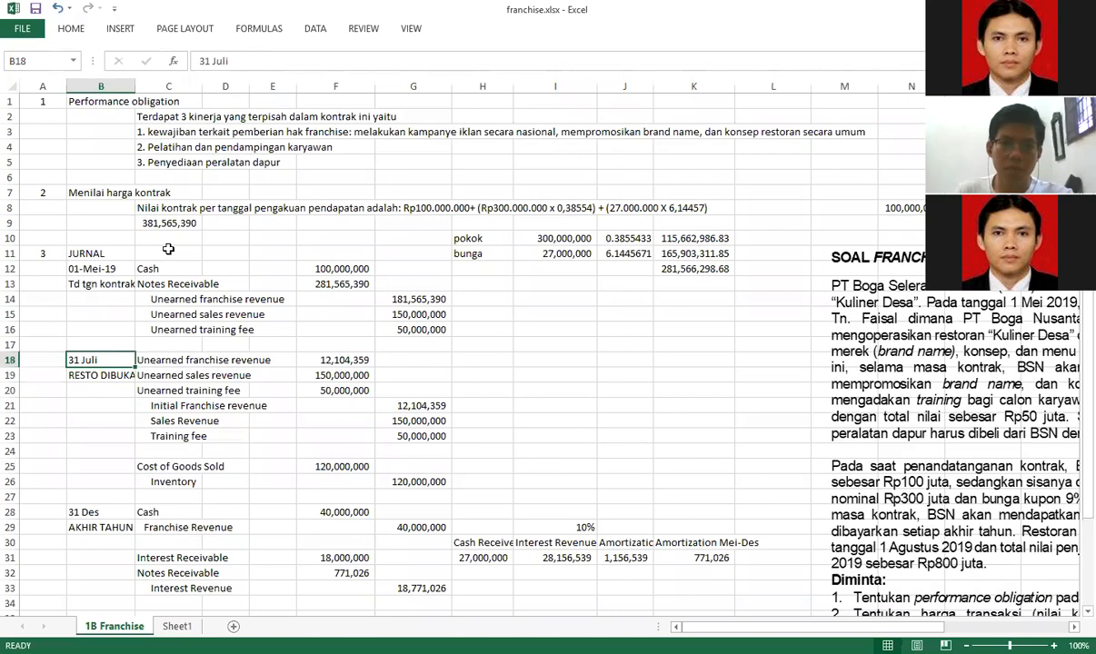
Compare the unearned sales and training credits in the 01-Mei-19 journal with their debits in F19:F20.
left_click_drag(179, 298, 175, 329)
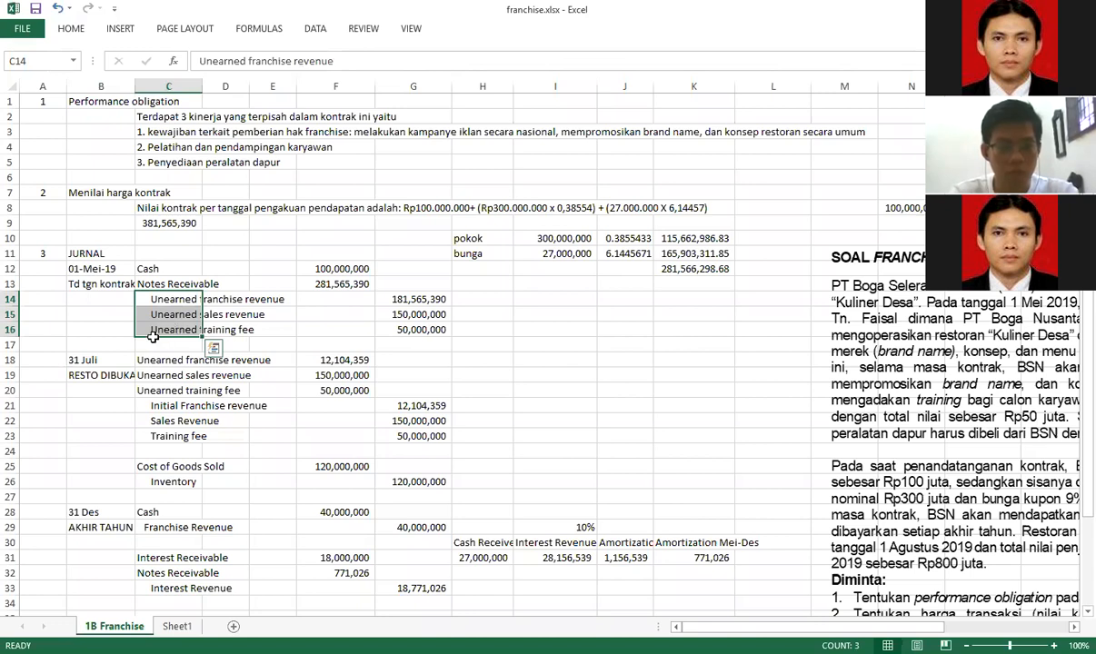
left_click(161, 329)
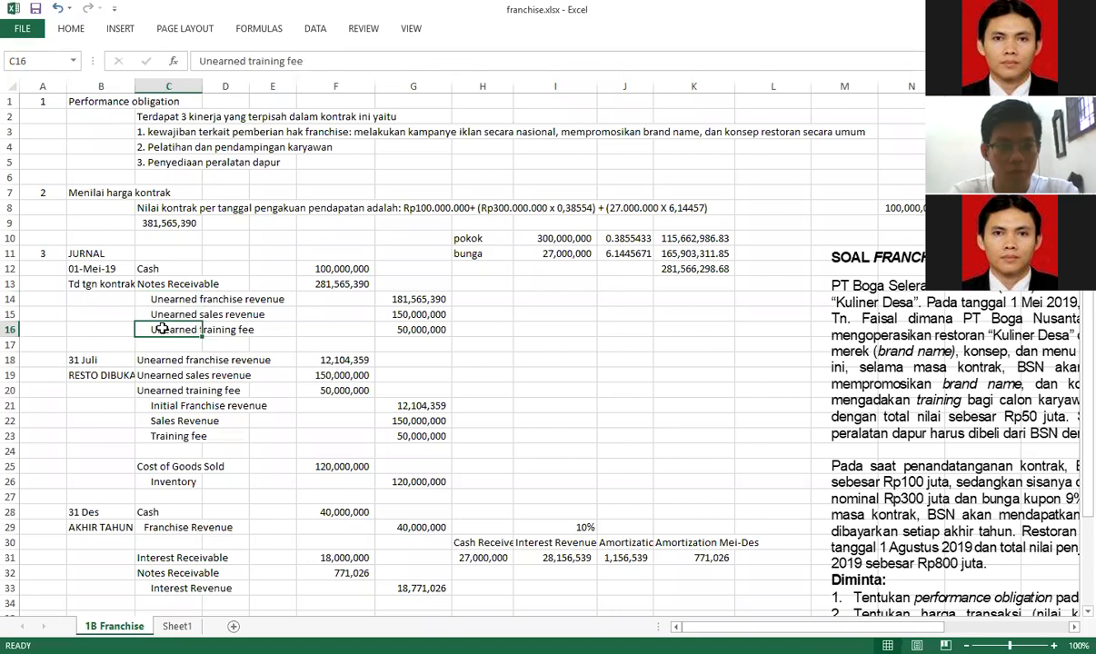
left_click(169, 314)
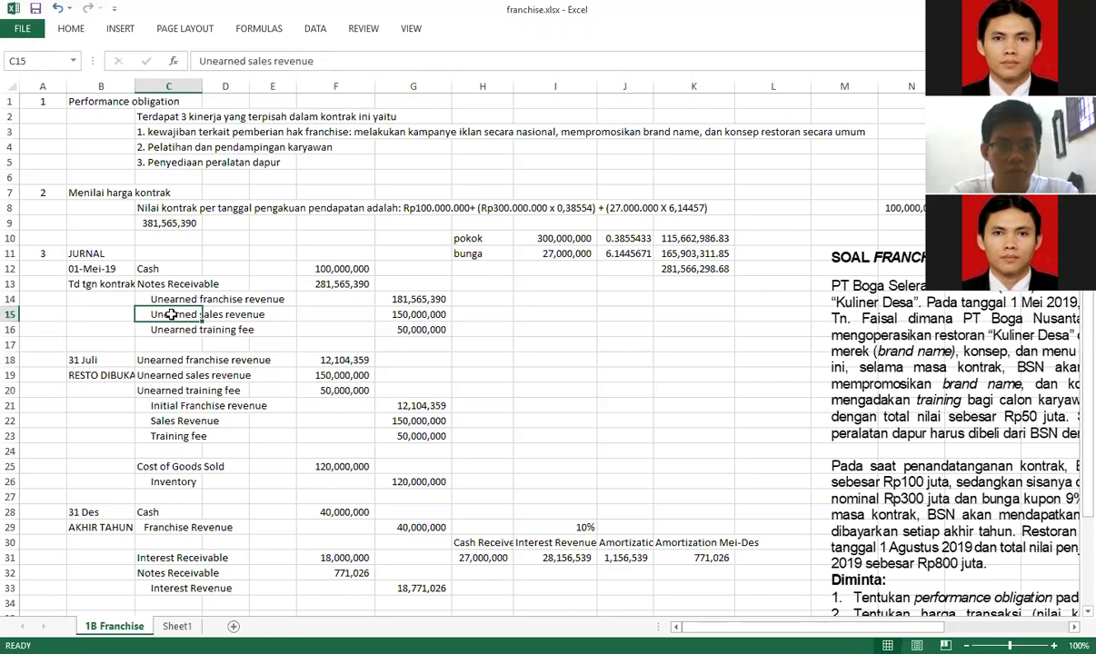
left_click(409, 328)
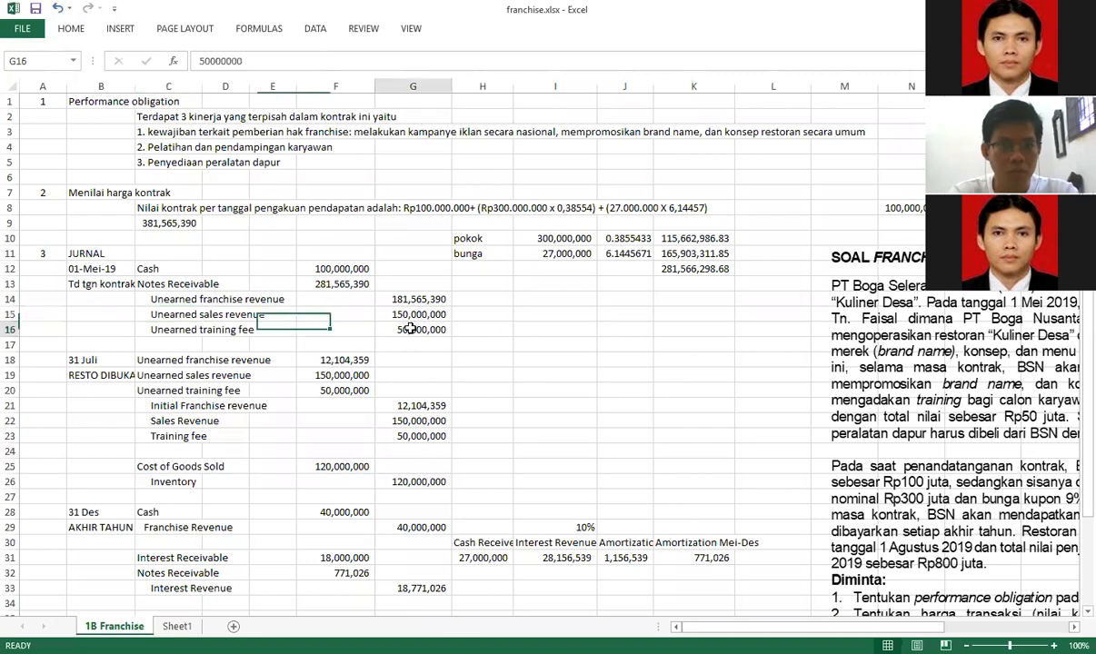
left_click(411, 314)
left_click(345, 374)
left_click(341, 388)
Examine the Initial Franchise revenue line of the 31 Juli journal and its formula in G21.
left_click(170, 406)
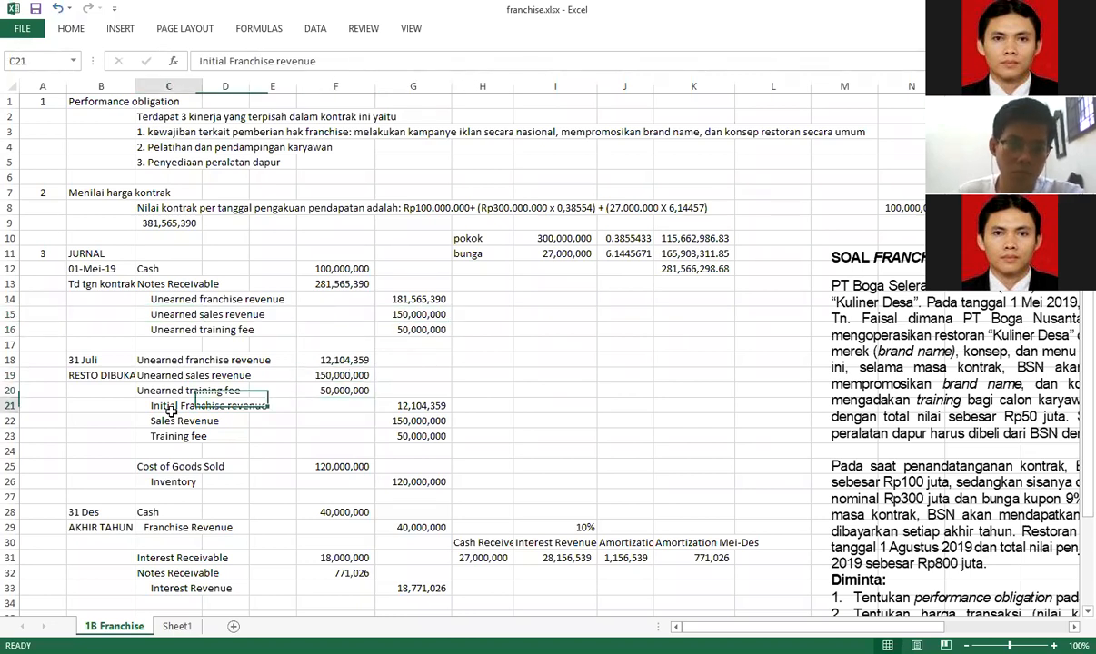
left_click(400, 407)
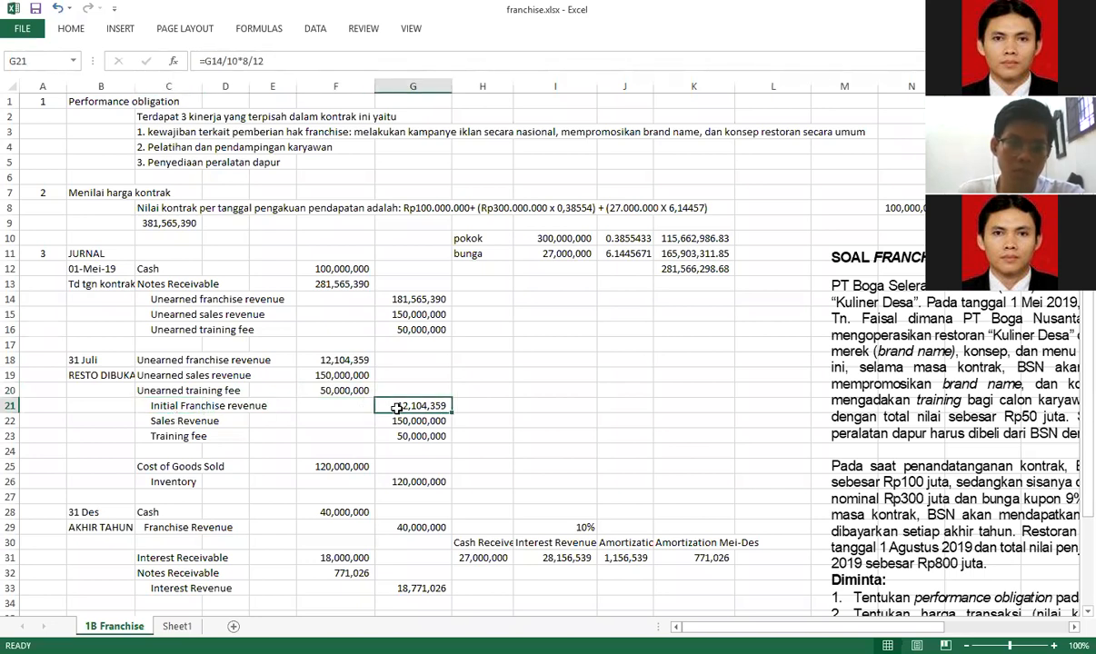
left_click(222, 406)
left_click(386, 404)
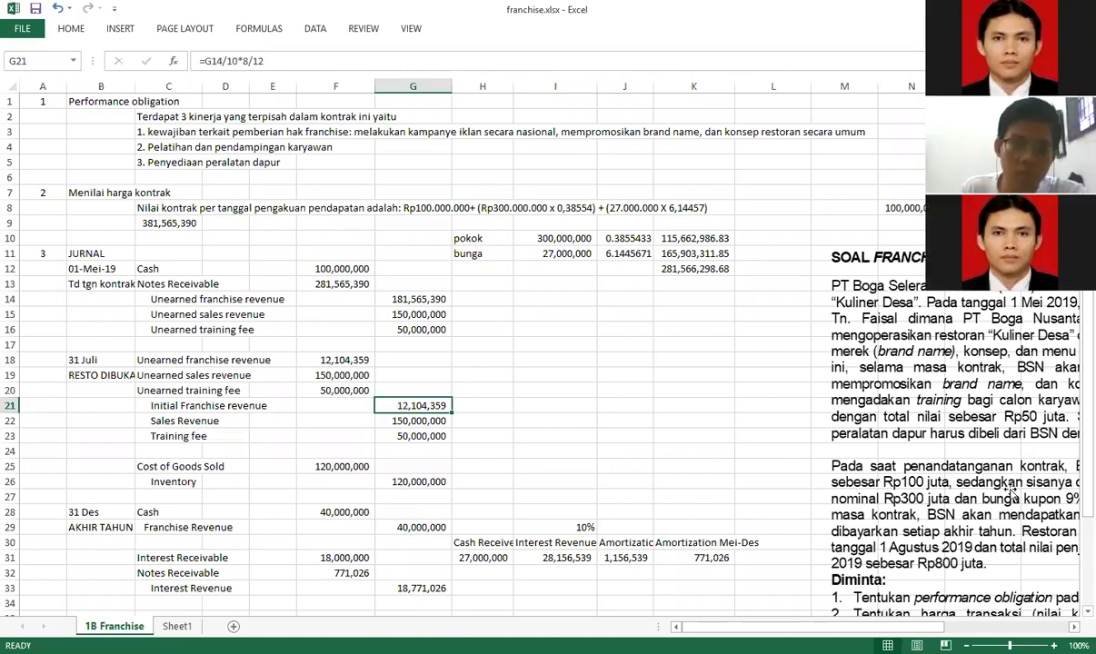
Reread the SOAL FRANCHISE text for the contract term, signing date and restaurant opening date.
left_click_drag(762, 627, 854, 627)
scroll(895, 558, "down", 2)
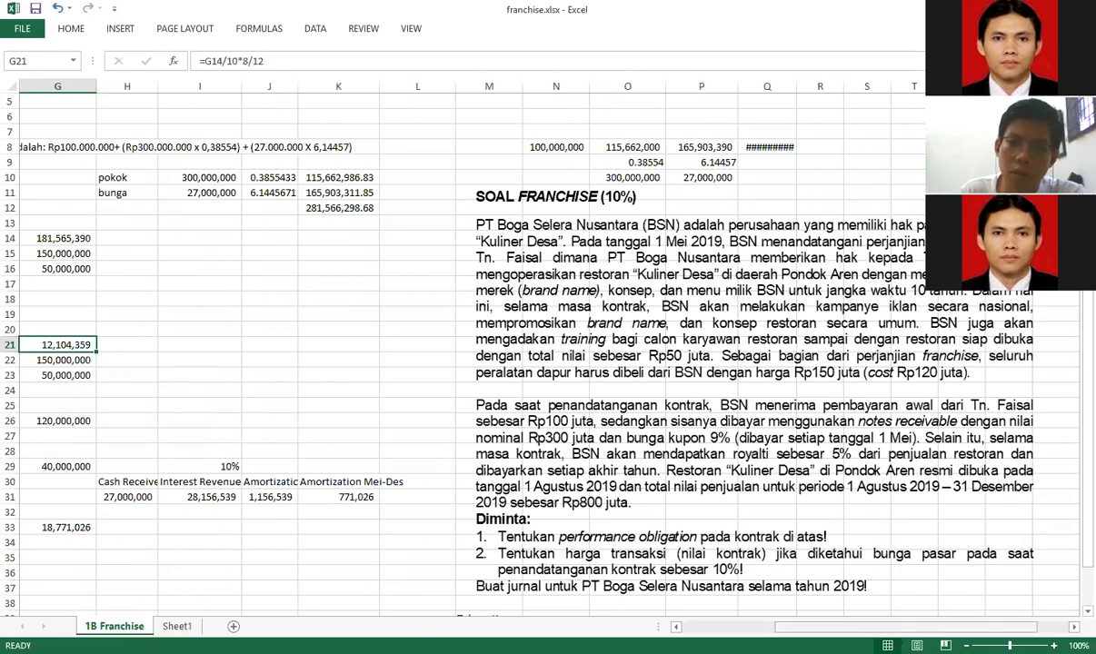
left_click(731, 627)
left_click_drag(732, 627, 838, 627)
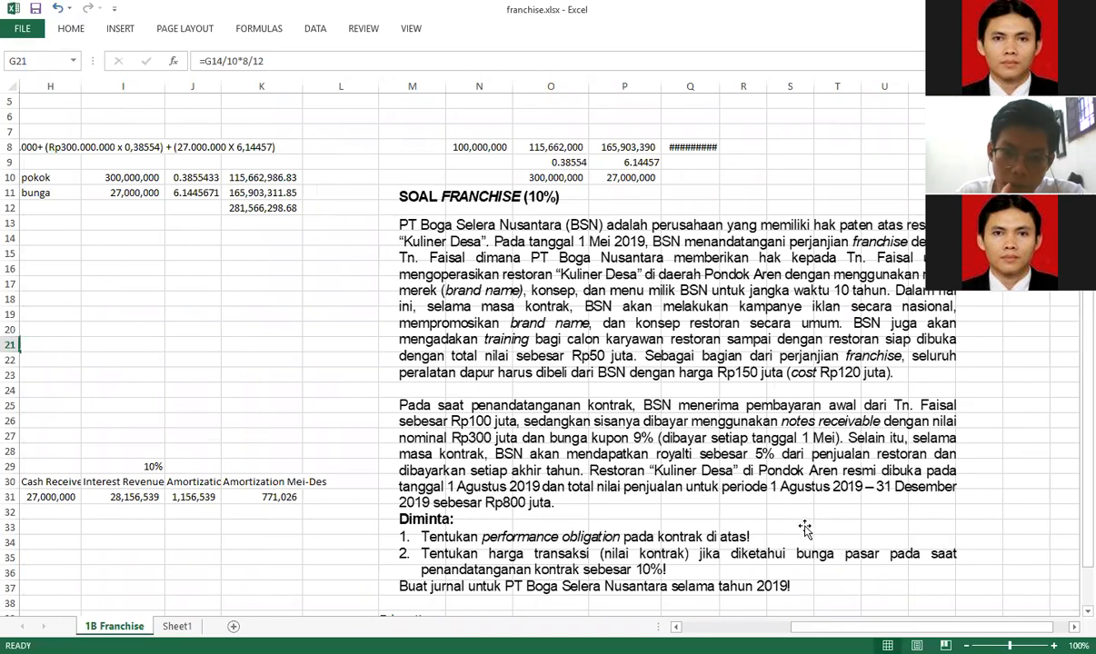
left_click(736, 627)
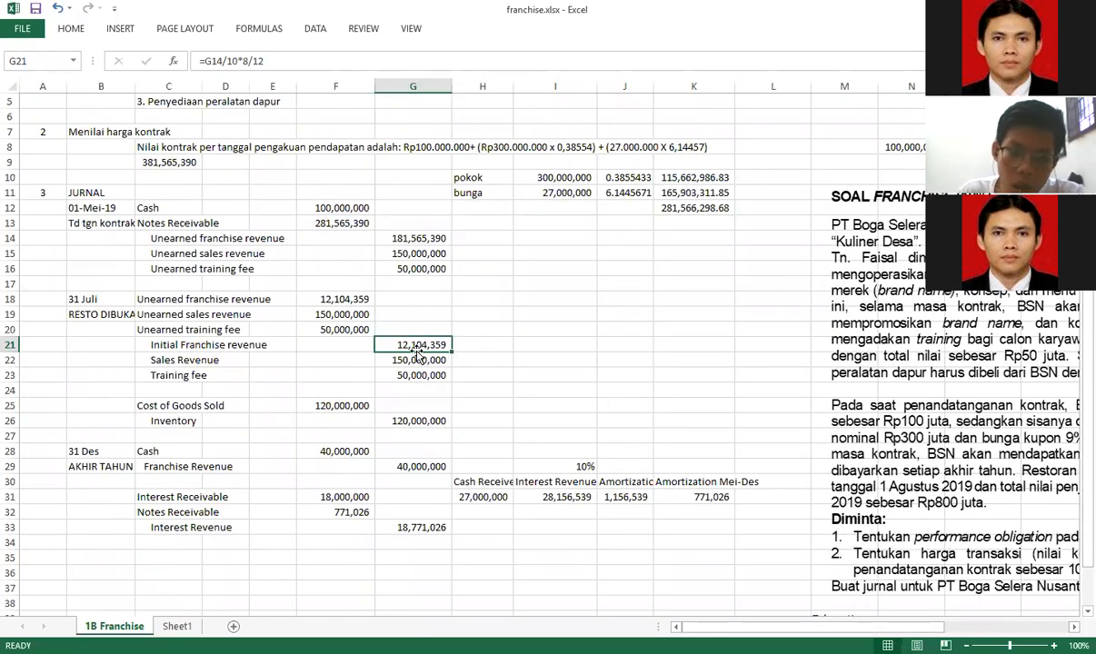
Inspect the Initial Franchise revenue formula in G21 and the linked unearned franchise revenue debit in F18.
double_click(417, 349)
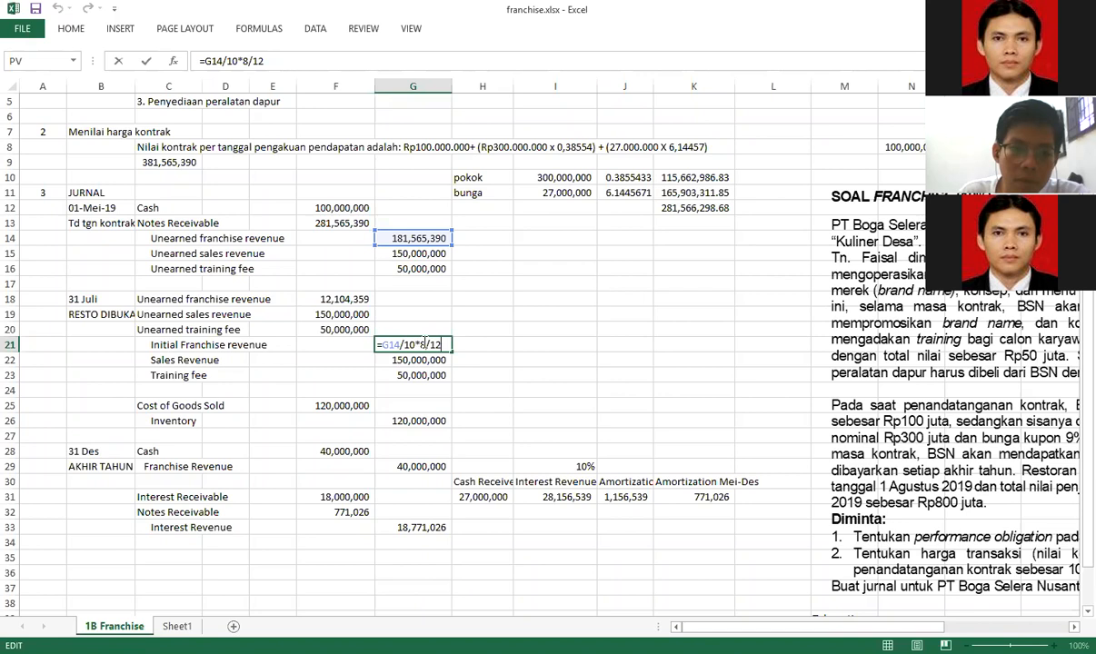
key("Return")
left_click(343, 301)
double_click(343, 300)
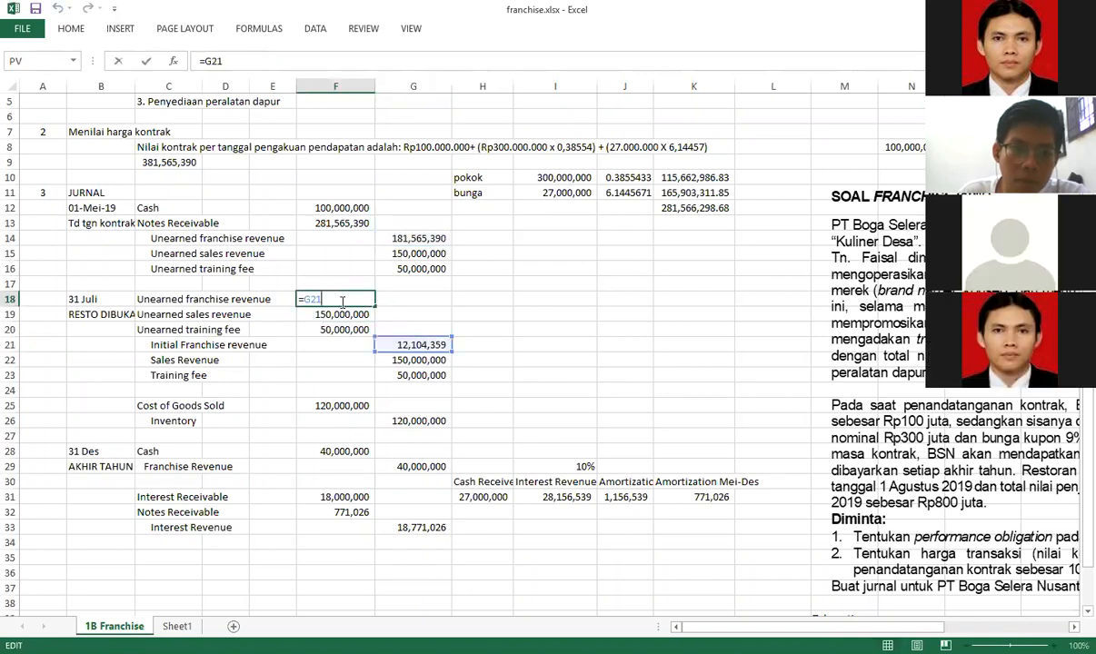
left_click(418, 346)
double_click(418, 346)
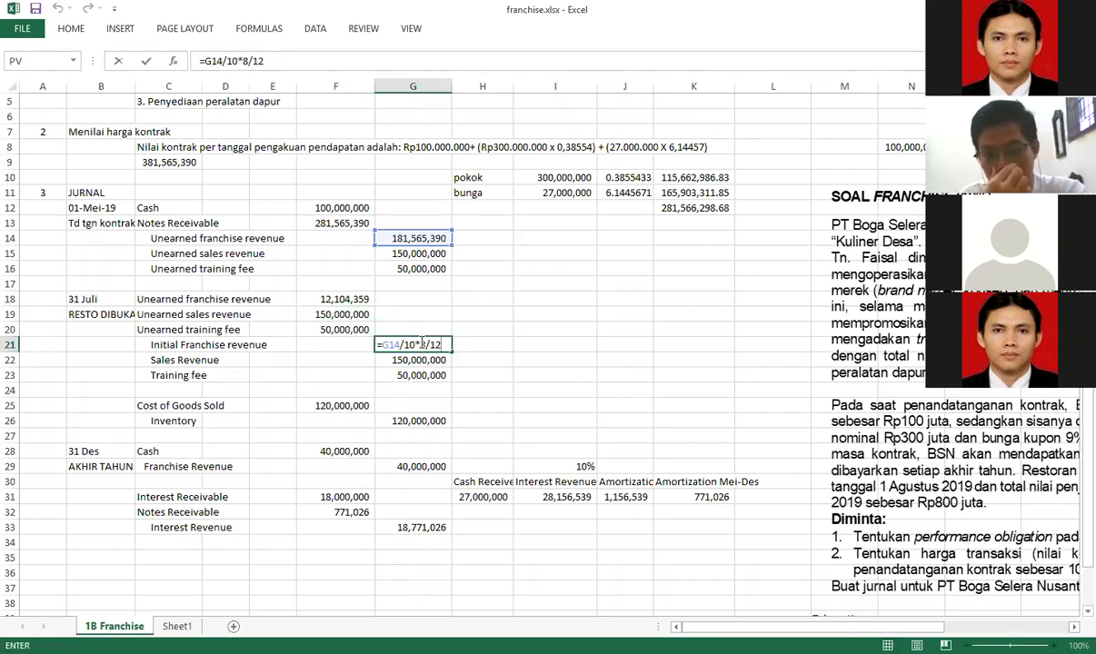
key("ctrl+Return")
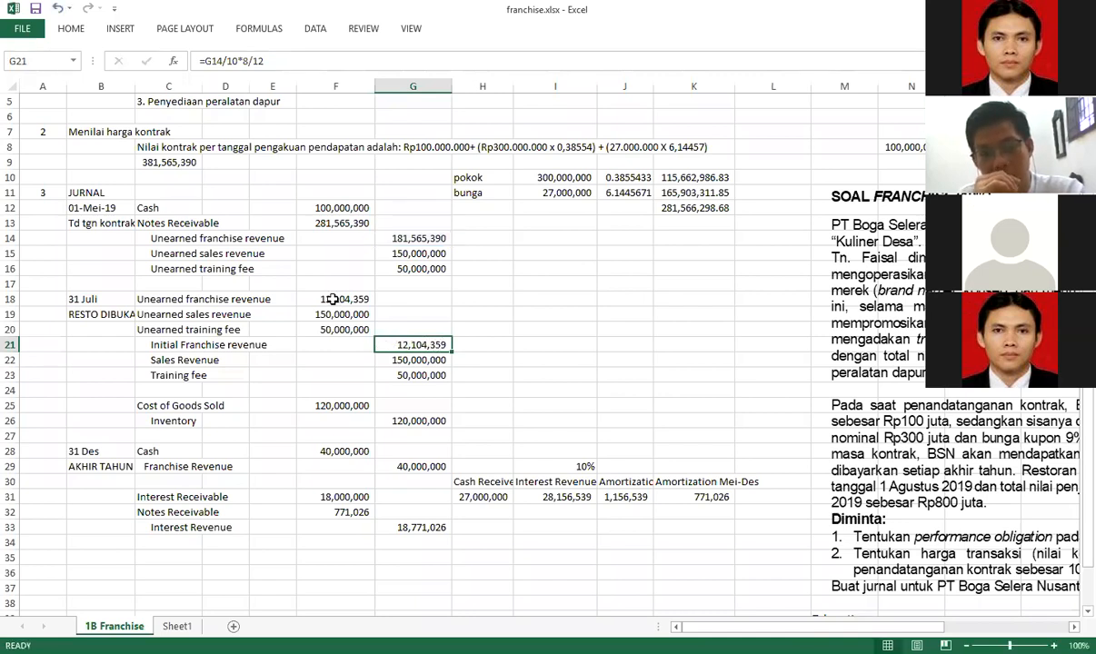
double_click(333, 298)
key("Escape")
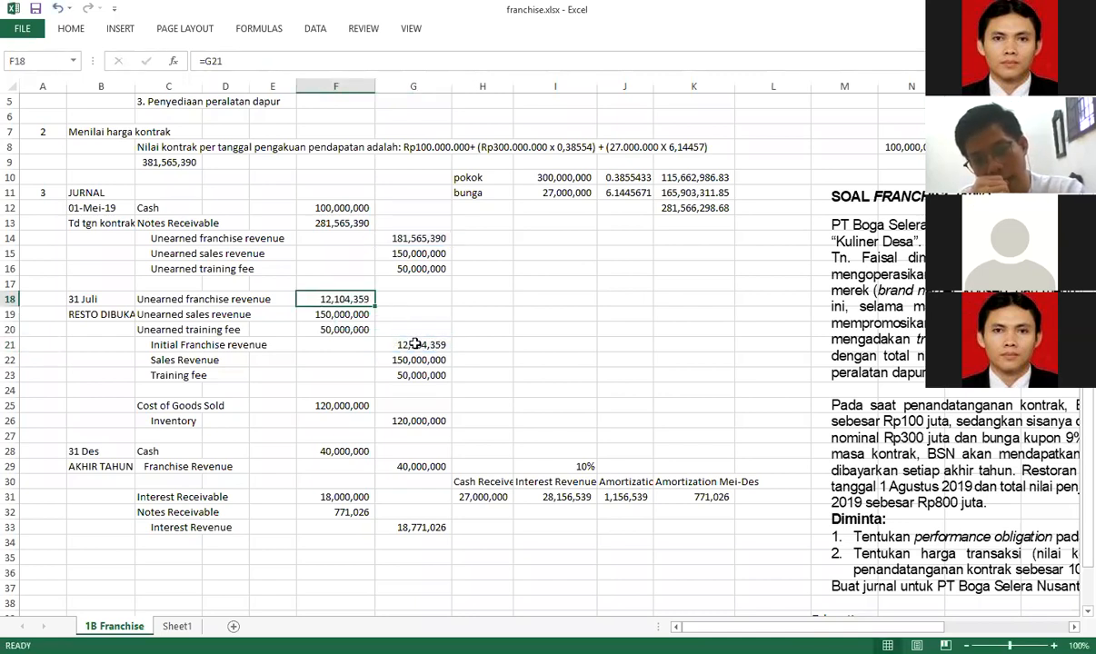
Change the Initial Franchise revenue formula in G21 to =G14/10*3/12, recognising three months.
double_click(414, 344)
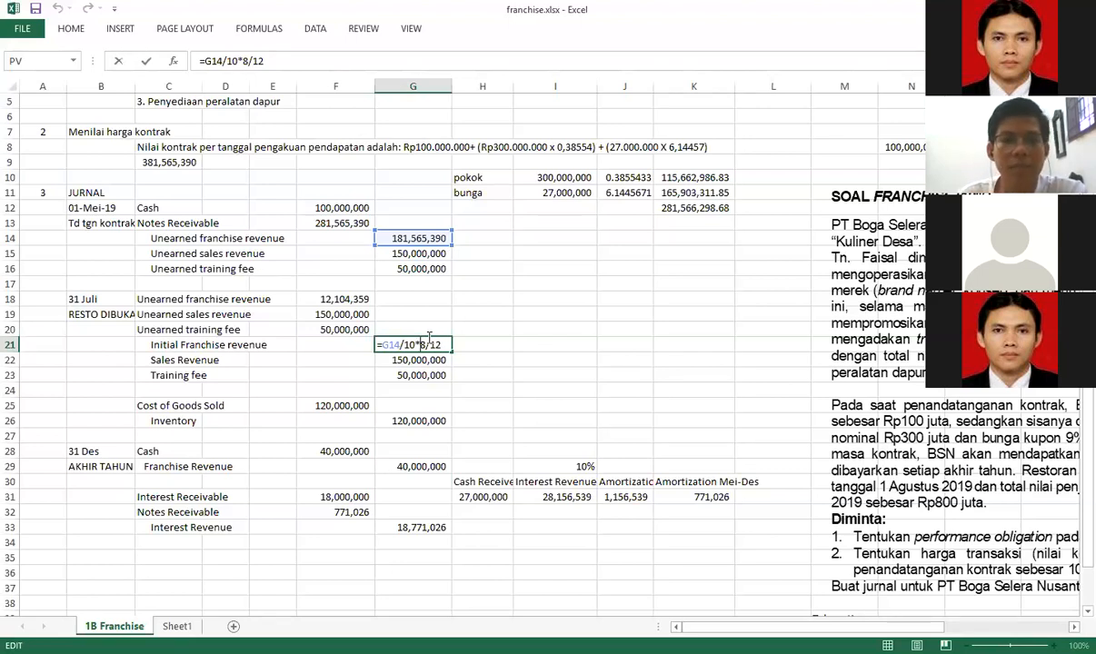
key("Delete")
type("3")
key("Return")
Verify the three-month formula in G21 and the reference to it in F18.
double_click(428, 345)
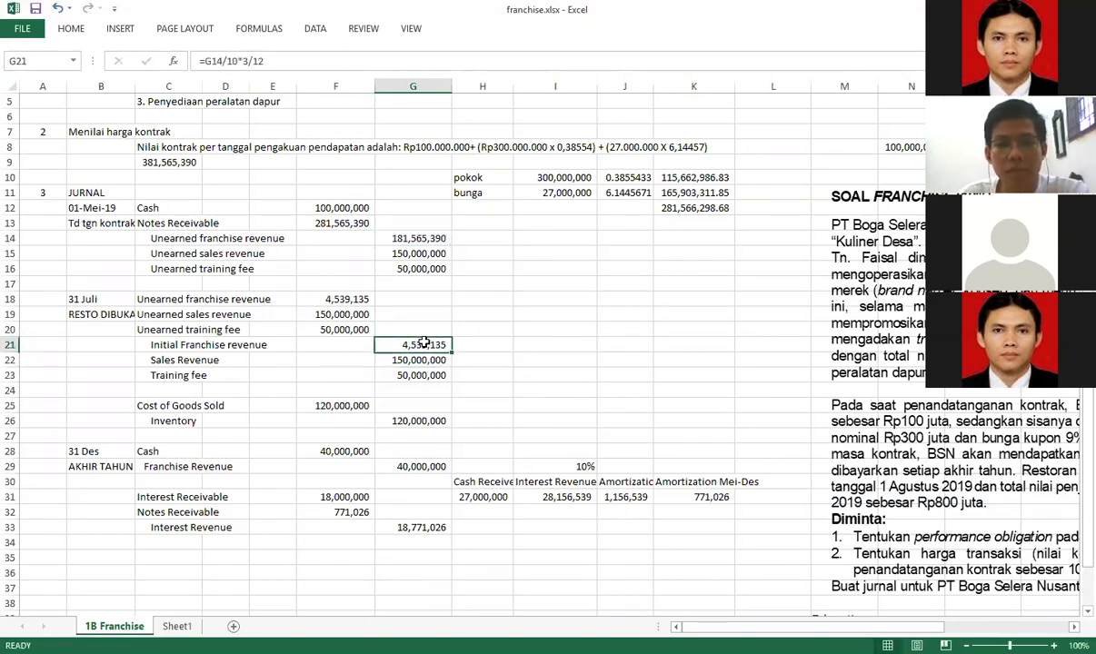
key("Escape")
double_click(337, 300)
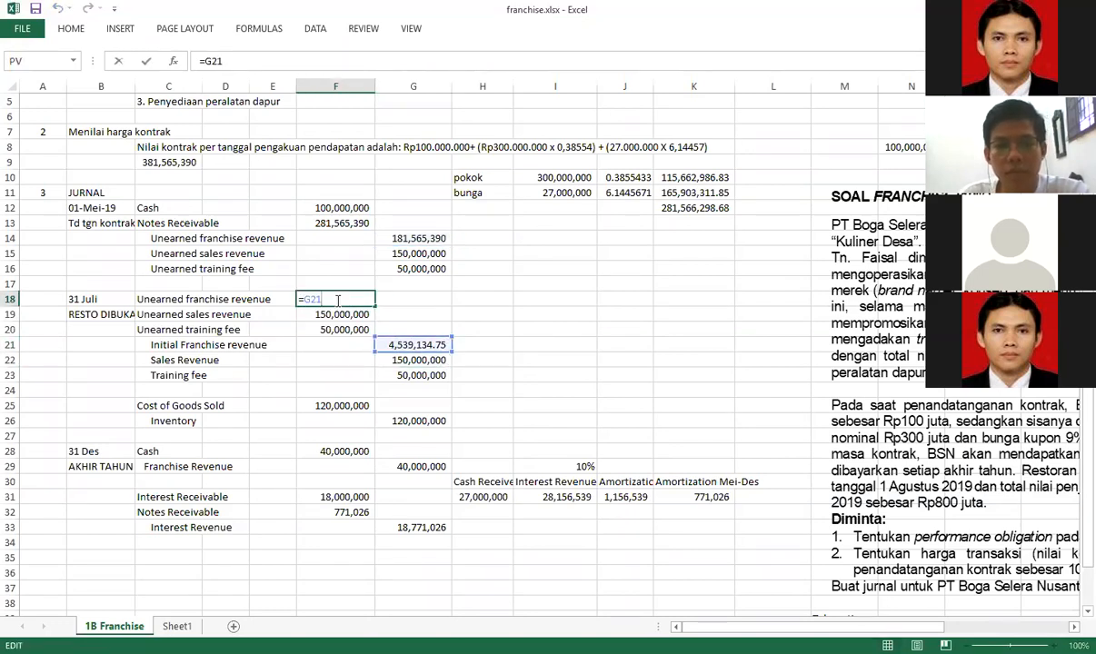
key("Escape")
double_click(406, 344)
key("Escape")
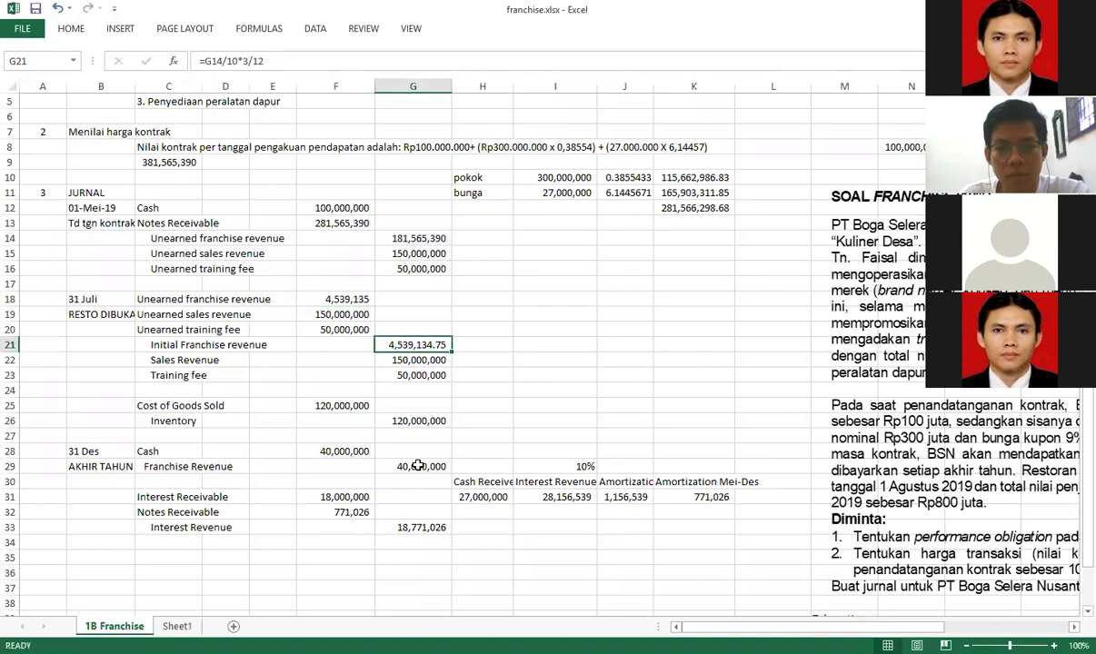
double_click(397, 350)
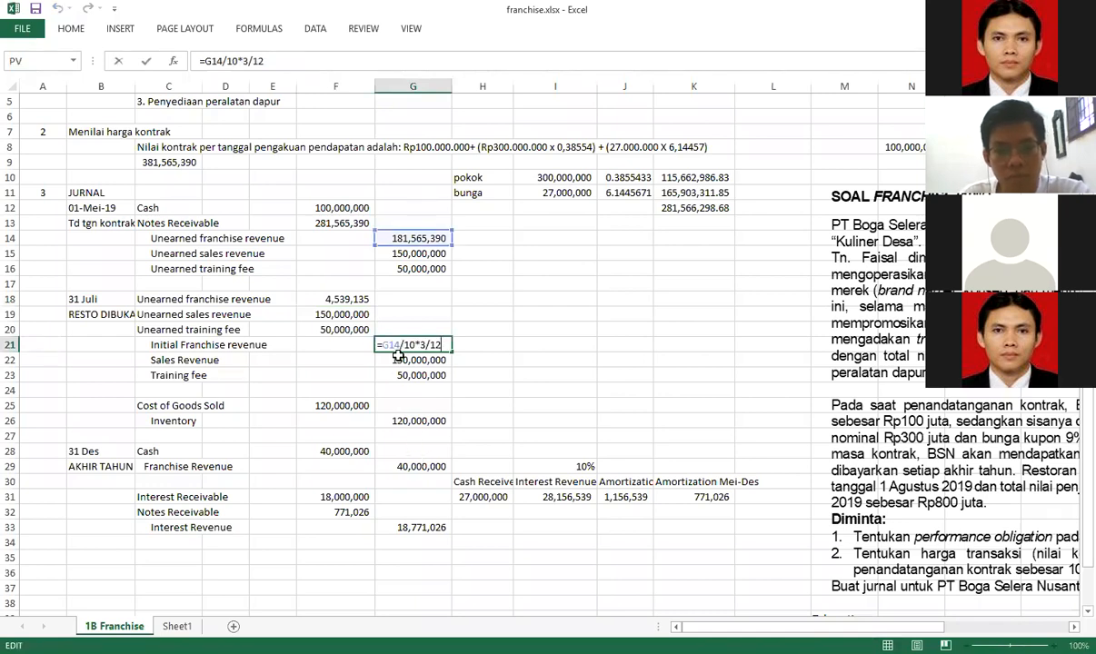
key("Escape")
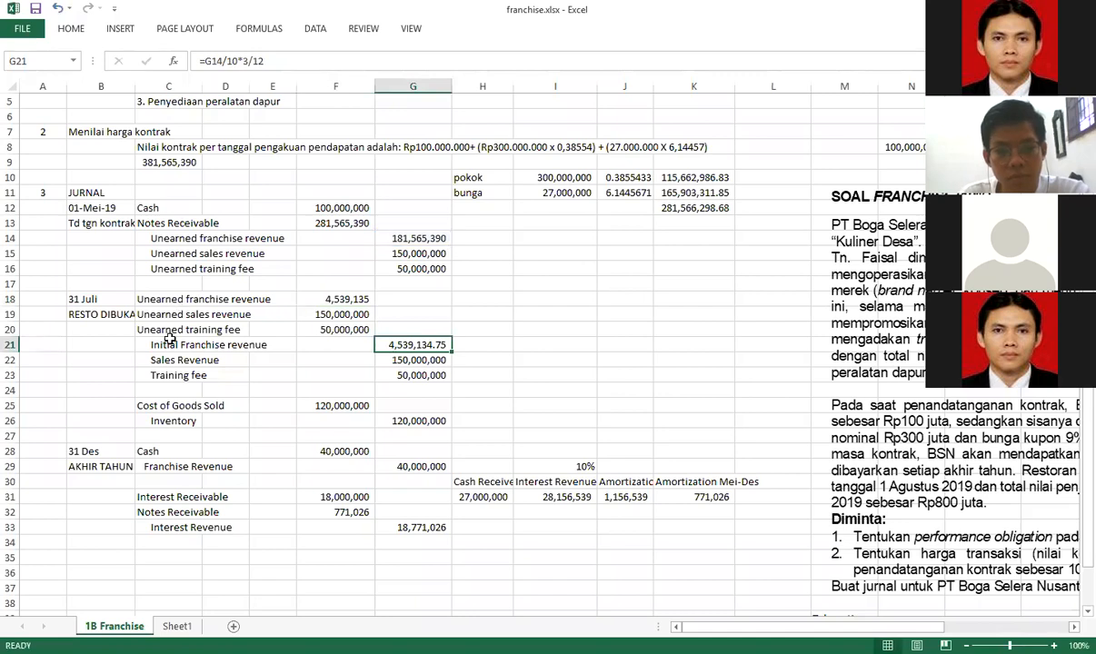
Review the unearned revenue accounts in C14:C16 and the G14 formula against the 31 Juli date.
left_click(82, 298)
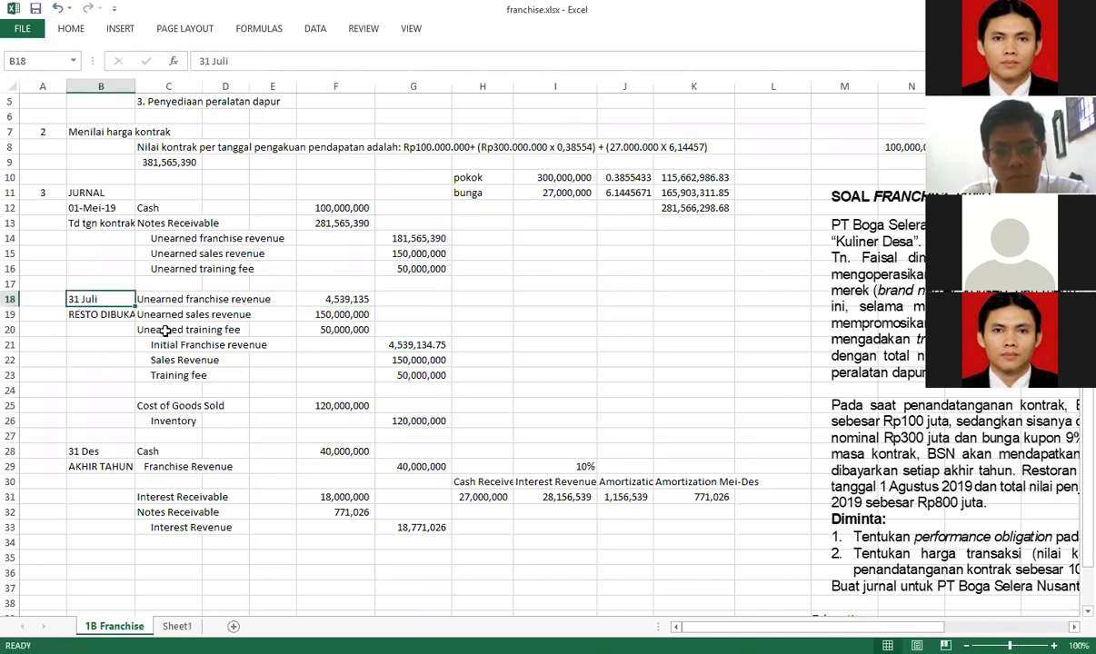
left_click_drag(168, 254, 180, 262)
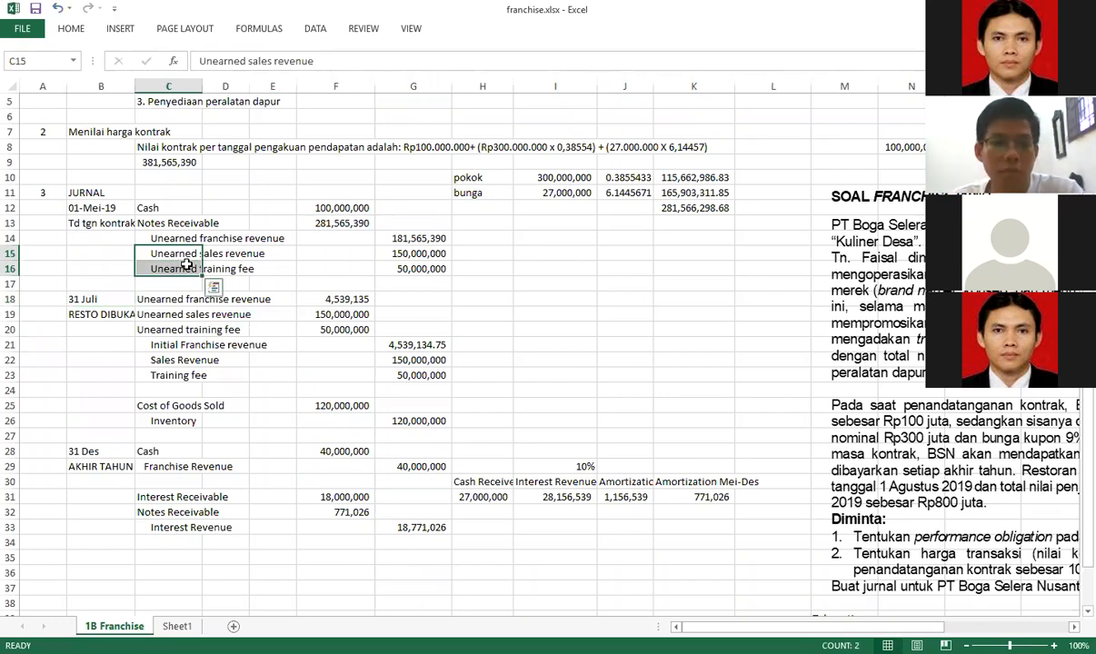
left_click(179, 268)
left_click(187, 239)
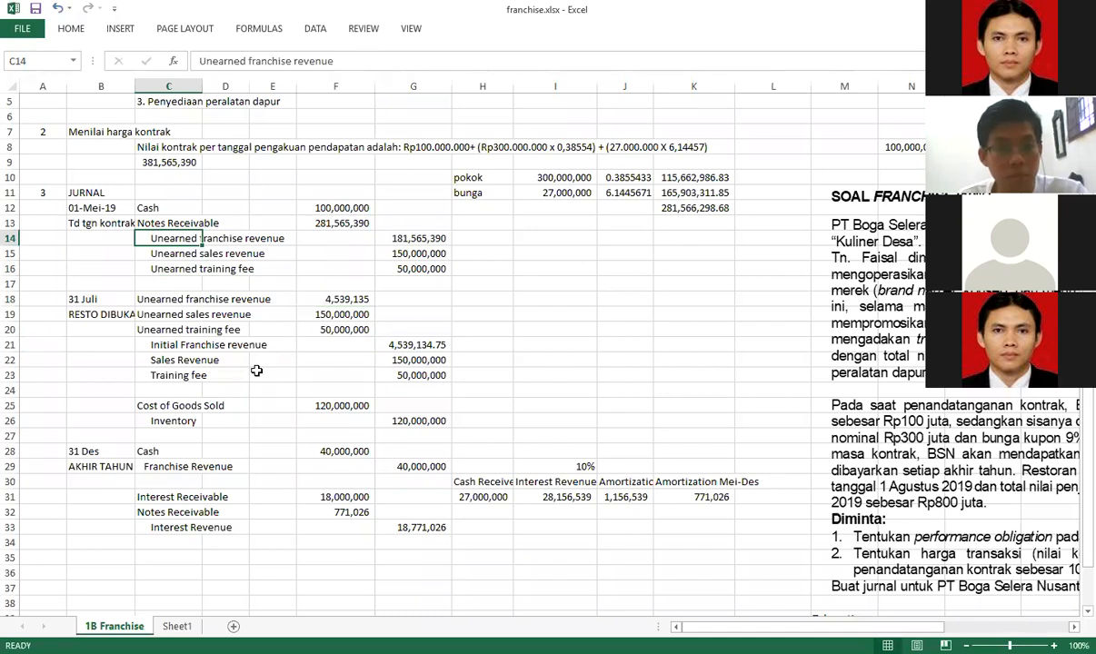
left_click(395, 234)
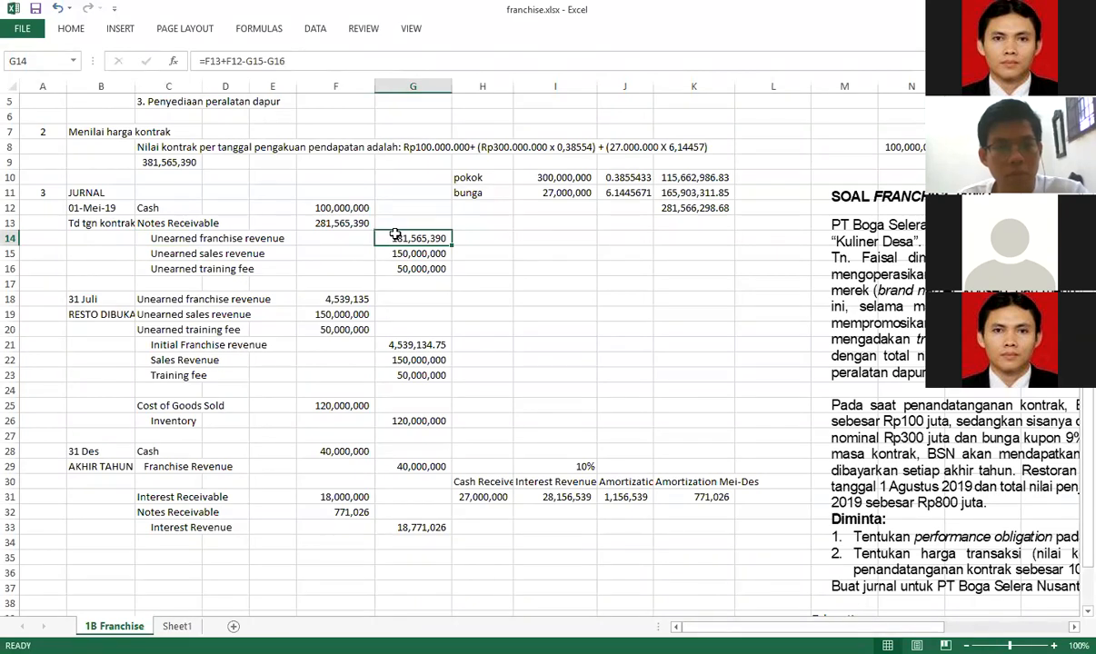
left_click(163, 240)
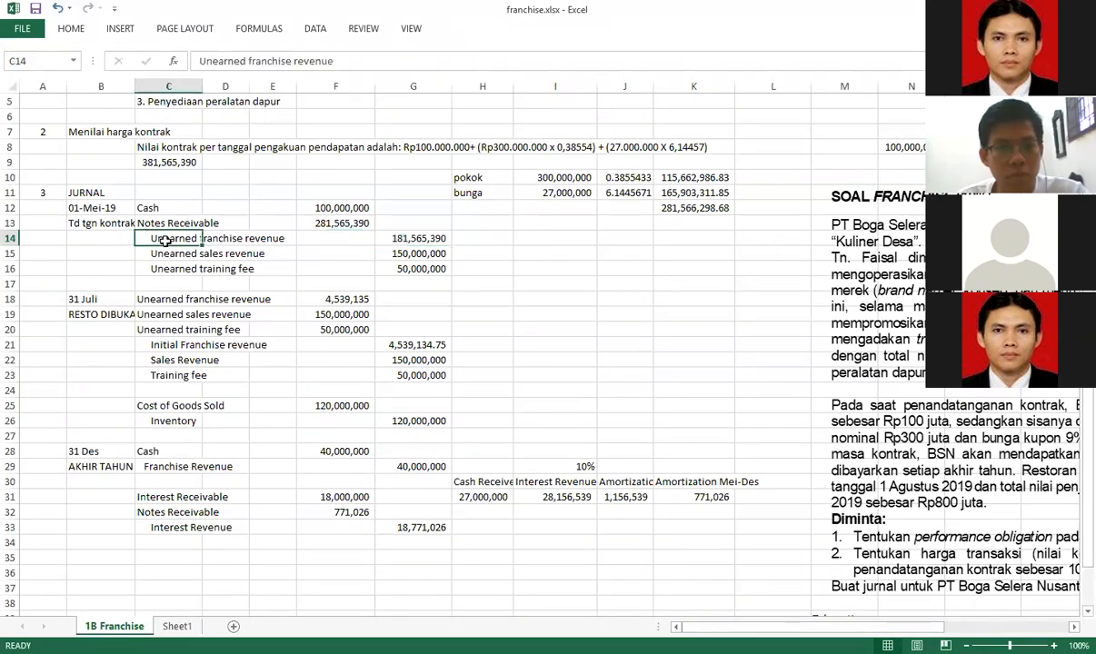
Review the 31 Juli revenue accounts and the Cost of Goods Sold and Inventory entry alongside unearned sales revenue in C15.
left_click(92, 300)
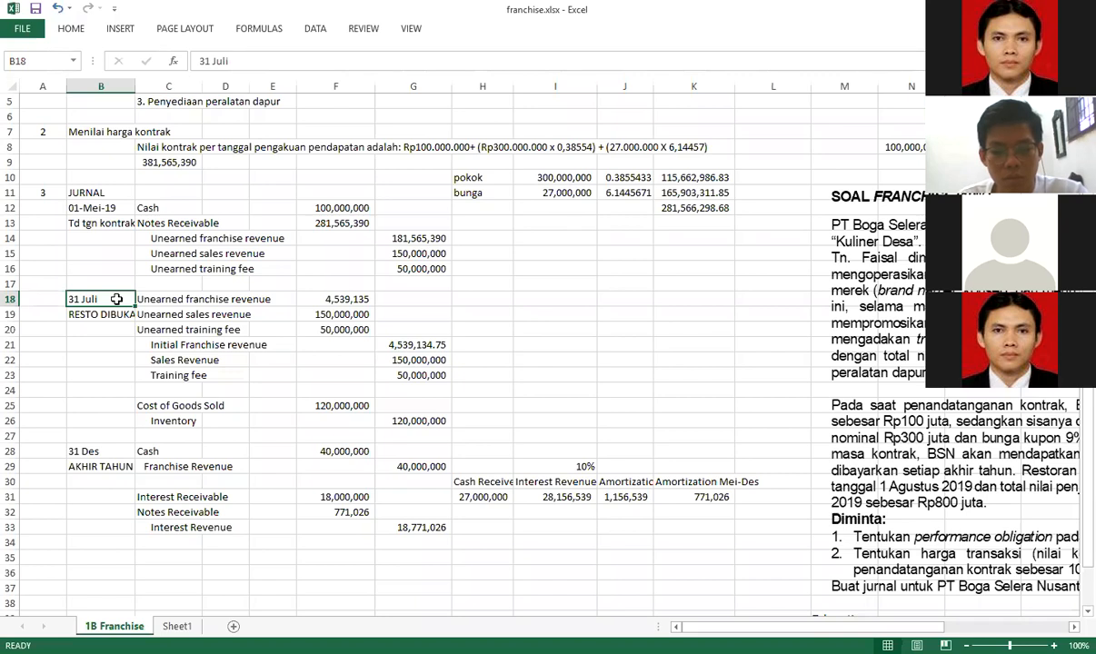
left_click(182, 299)
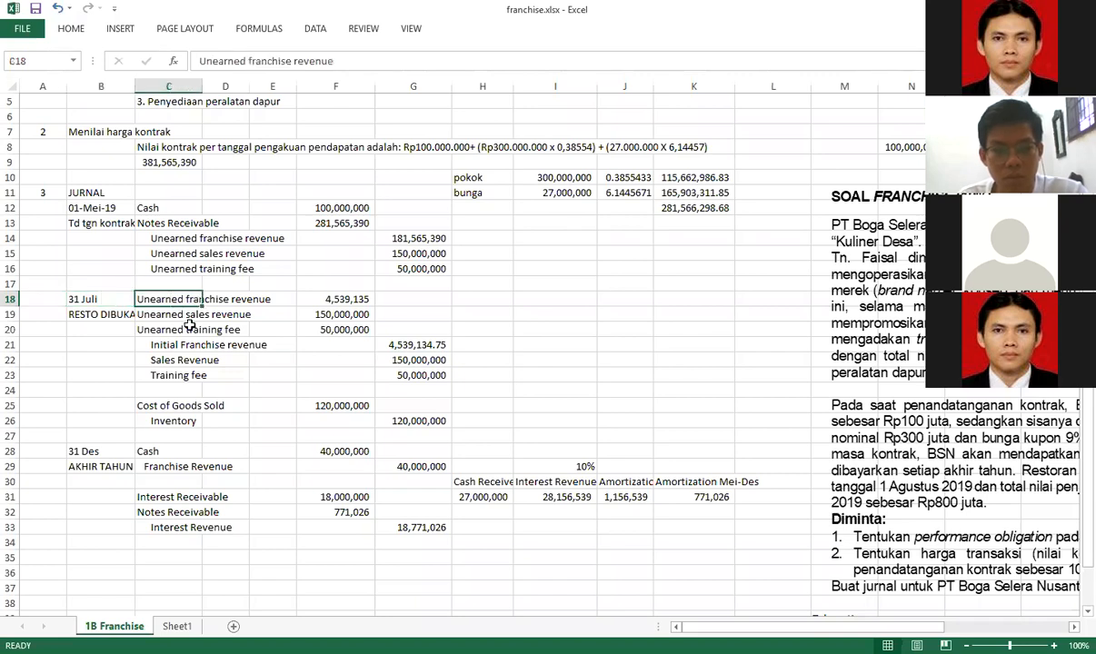
left_click(171, 344)
left_click(169, 374)
left_click(168, 406)
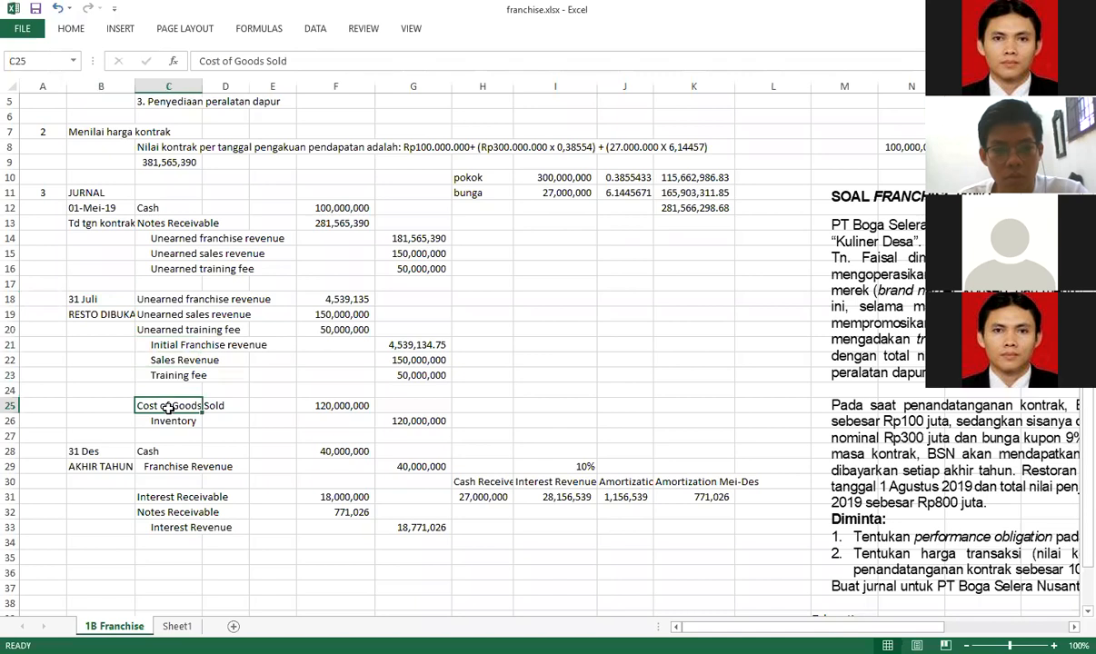
left_click(186, 420)
left_click(325, 410)
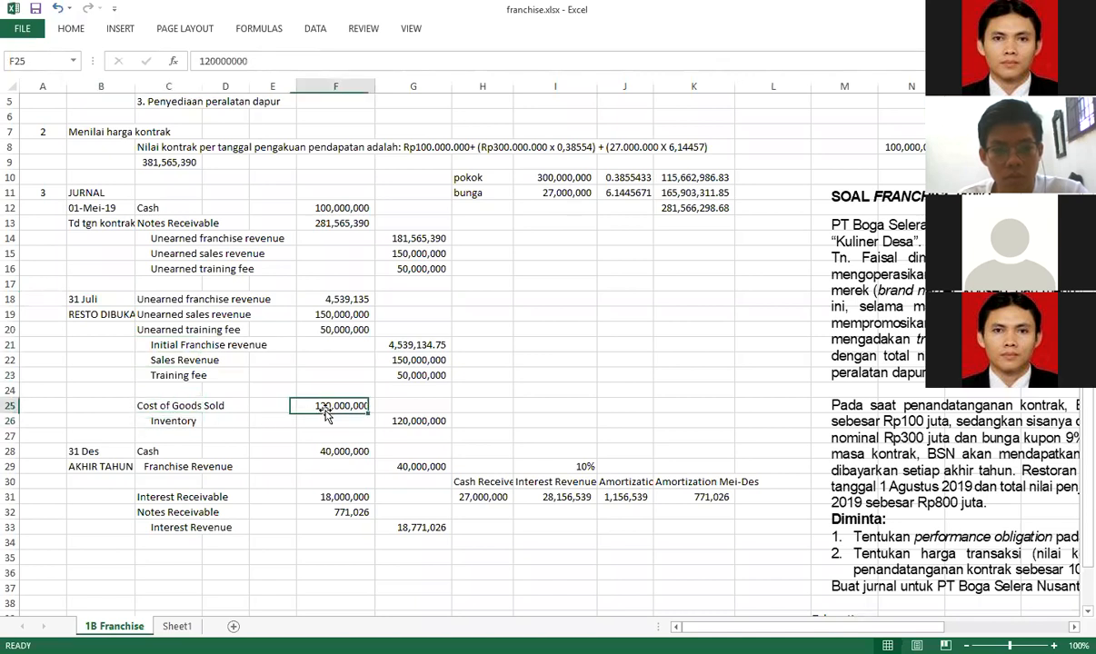
left_click(181, 253)
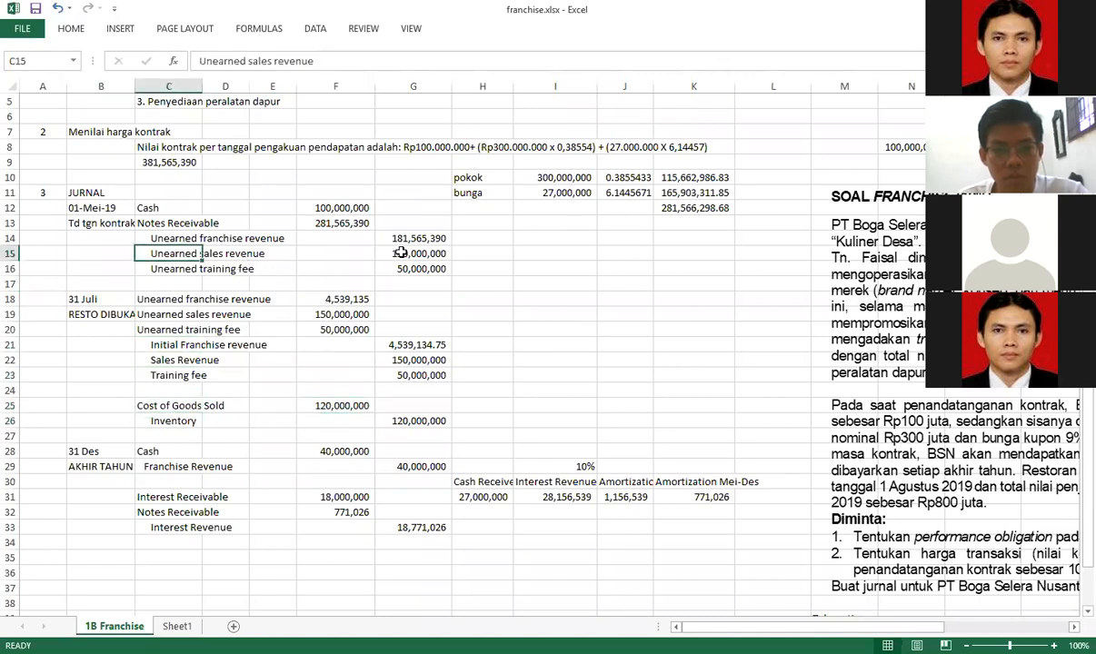
Review the Cost of Goods Sold and Inventory entry in rows 25 and 26 against the unearned sales revenue in G15.
left_click(400, 253)
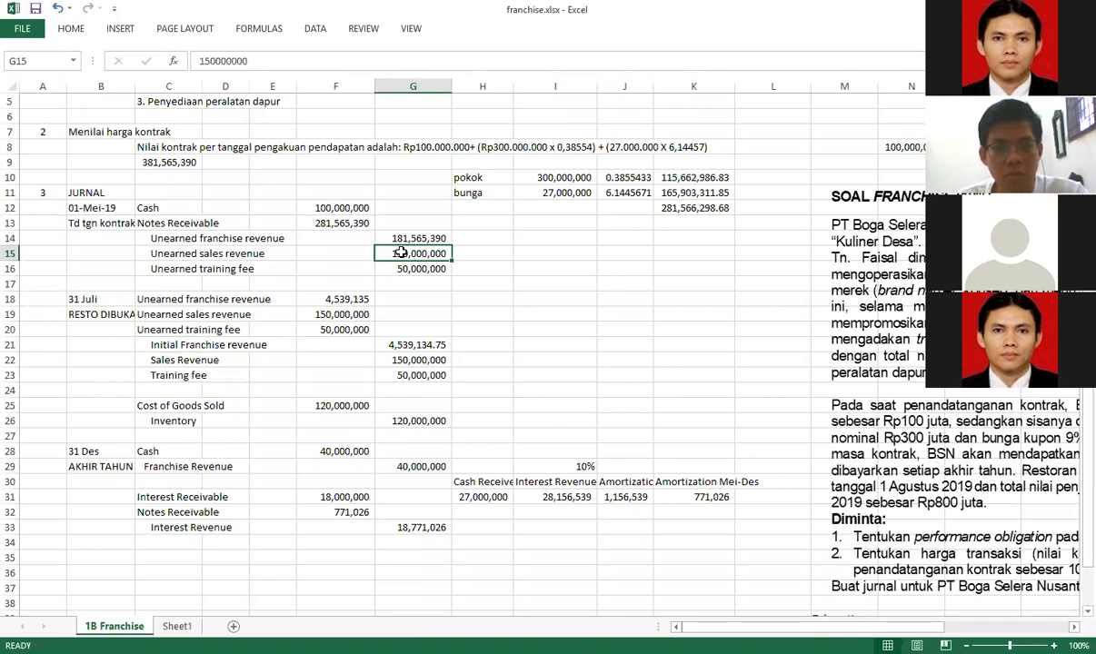
left_click(399, 421)
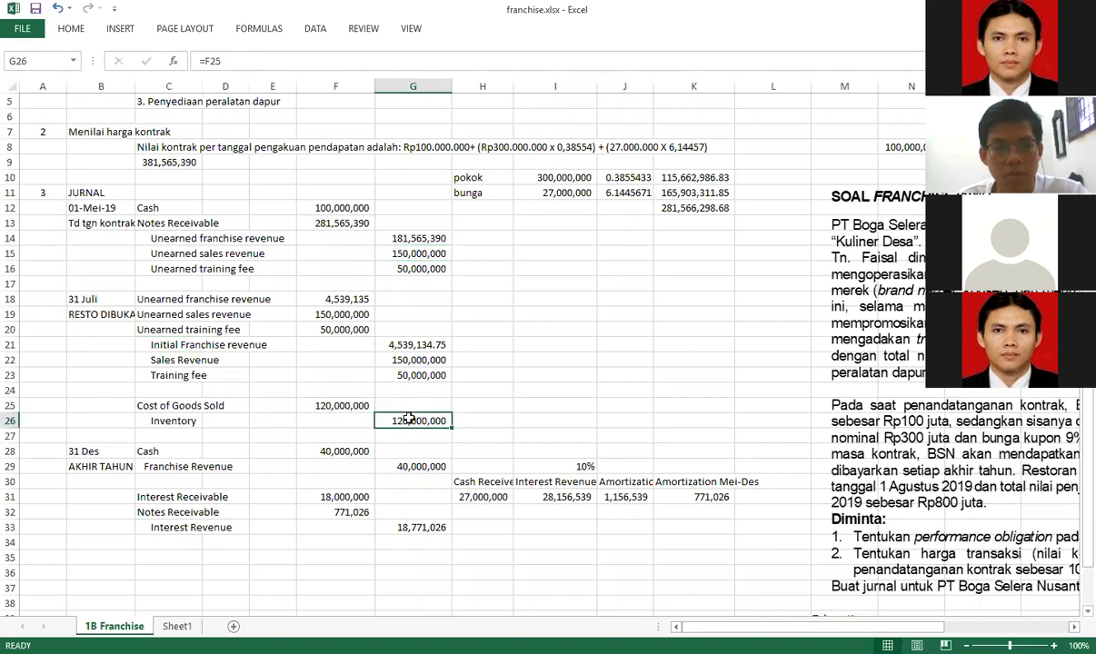
left_click(344, 405)
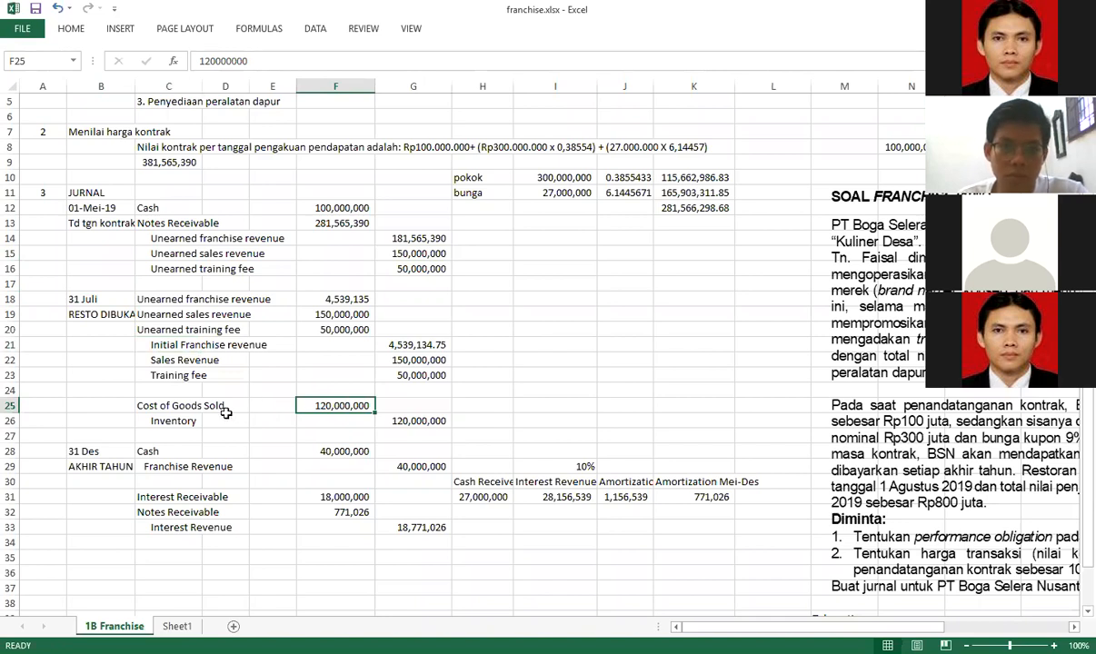
left_click(153, 409)
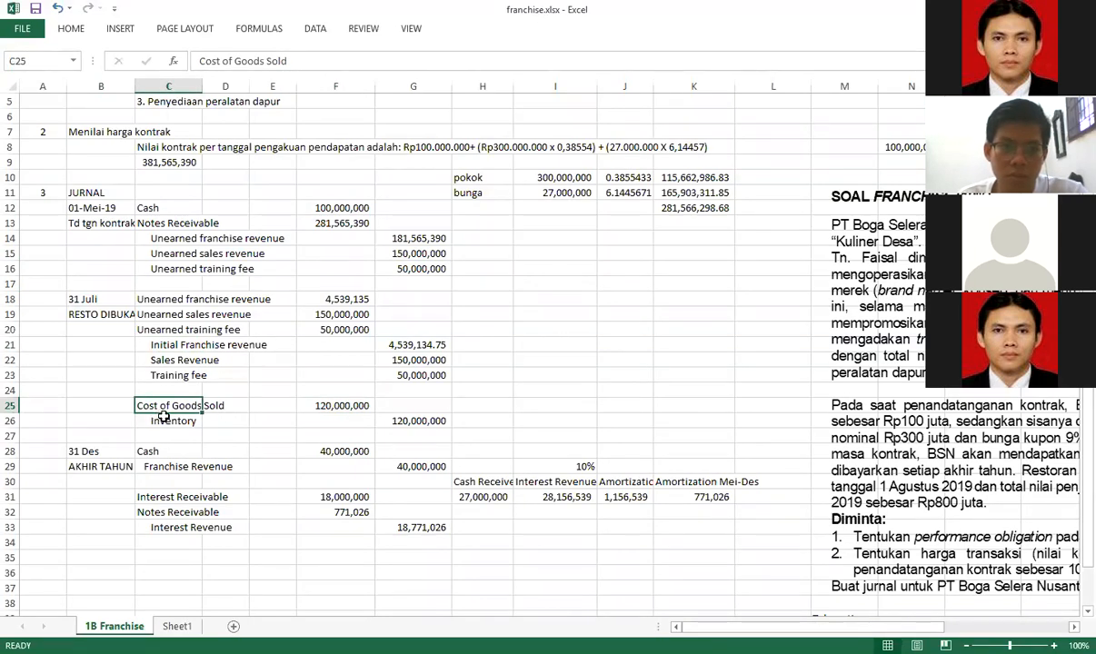
left_click(163, 417)
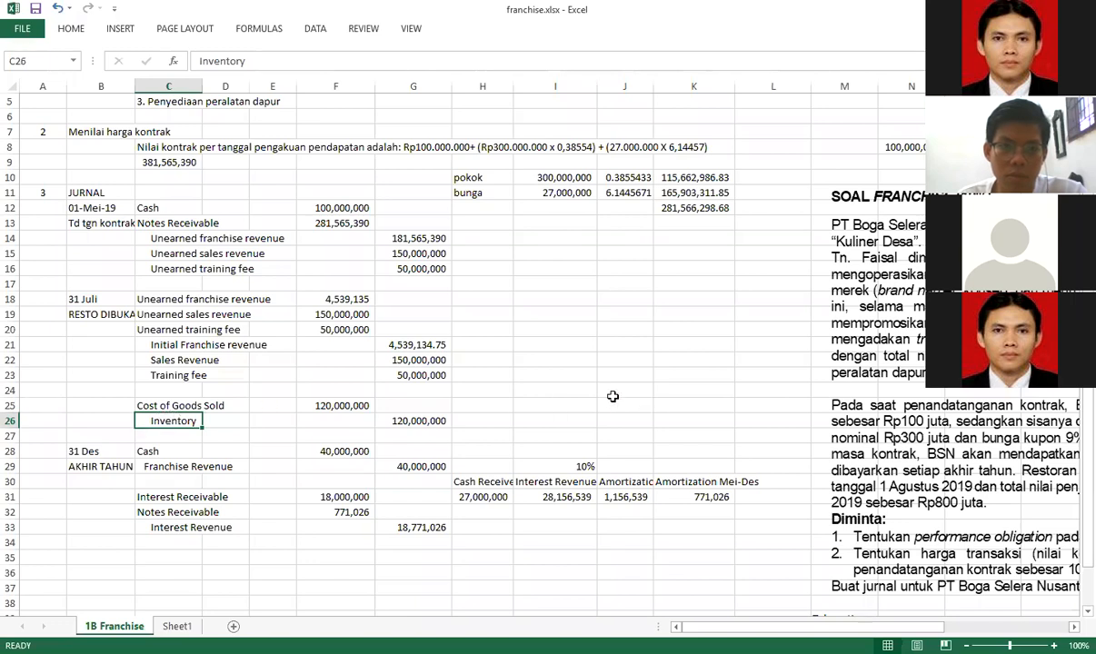
left_click(359, 418)
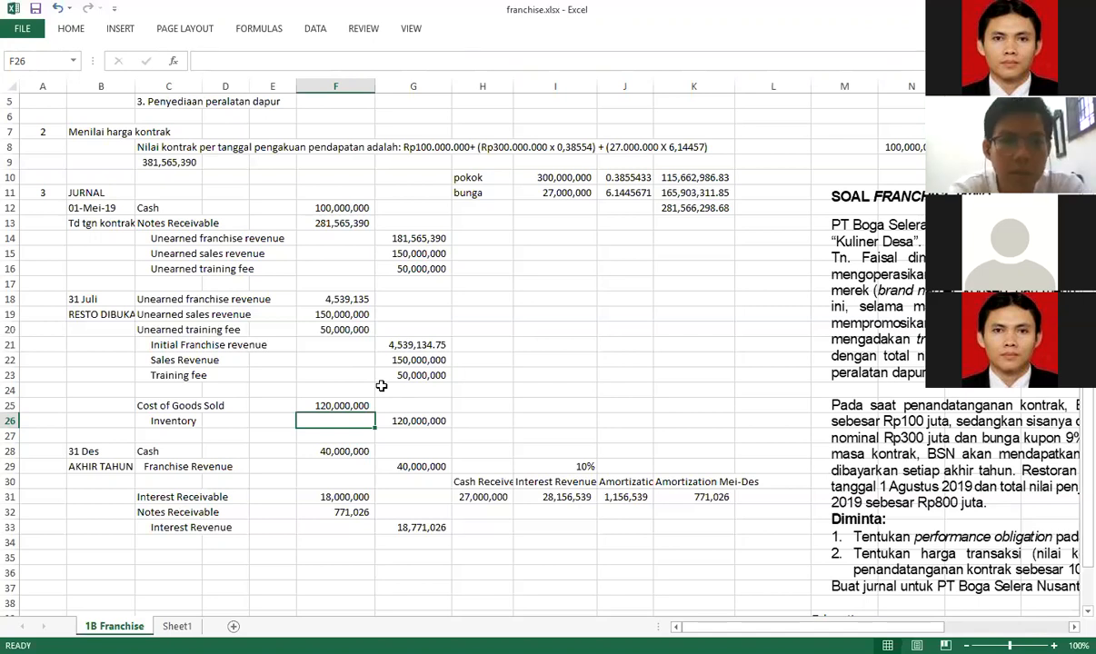
Examine the 31 Juli franchise revenue formulas in F18 and G21, the training fee line, and the free rows below the journal.
left_click(164, 559)
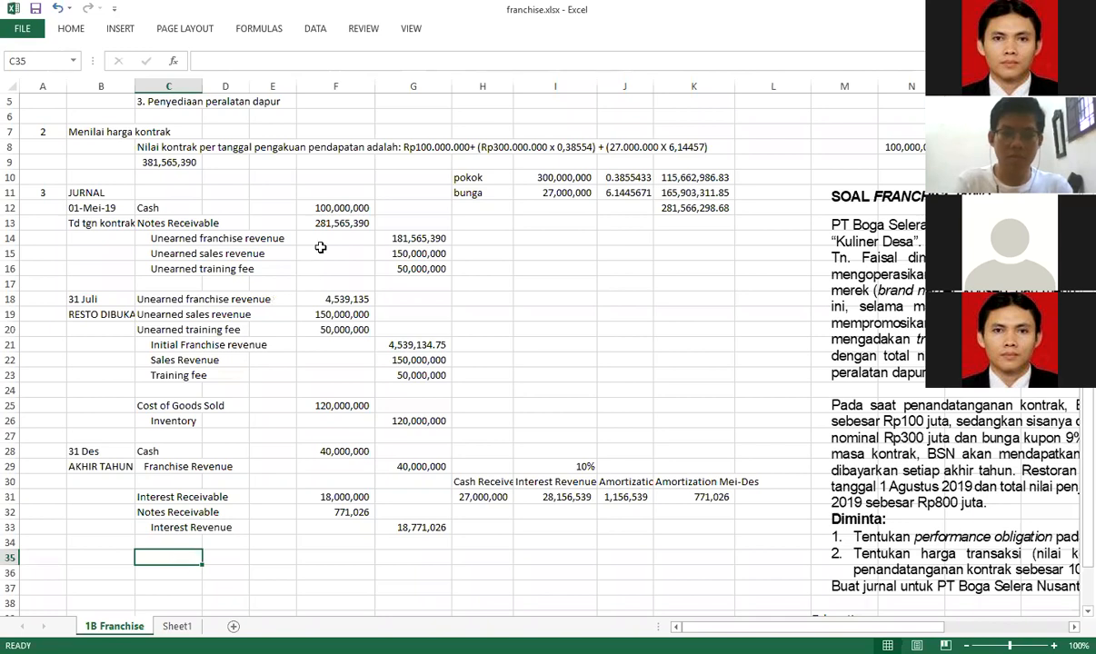
left_click(332, 298)
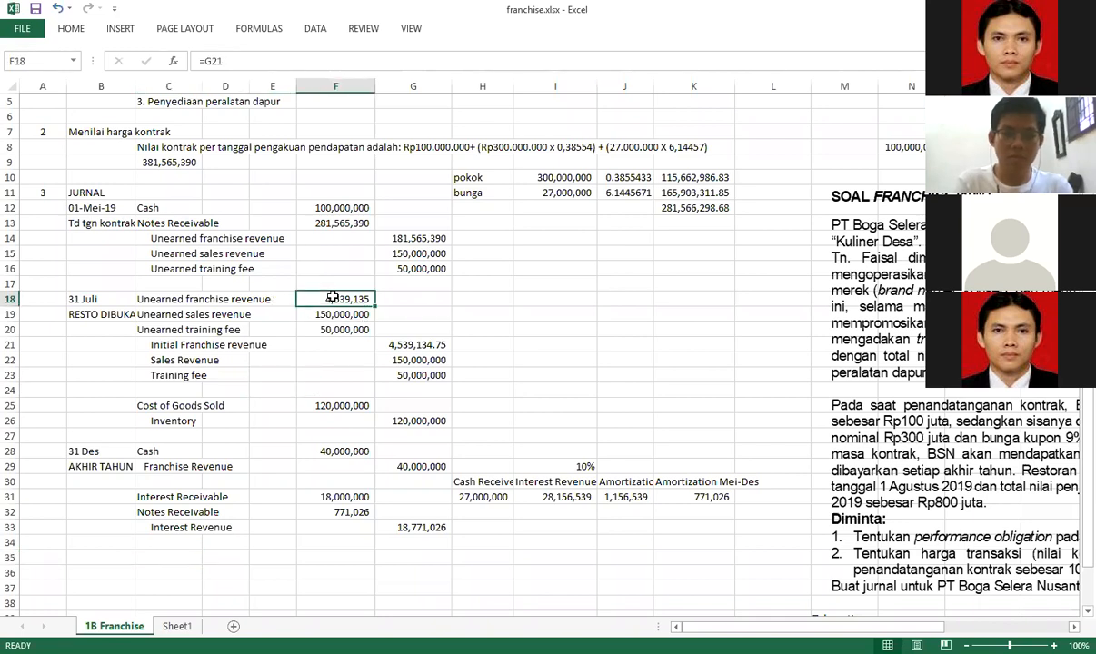
left_click(402, 341)
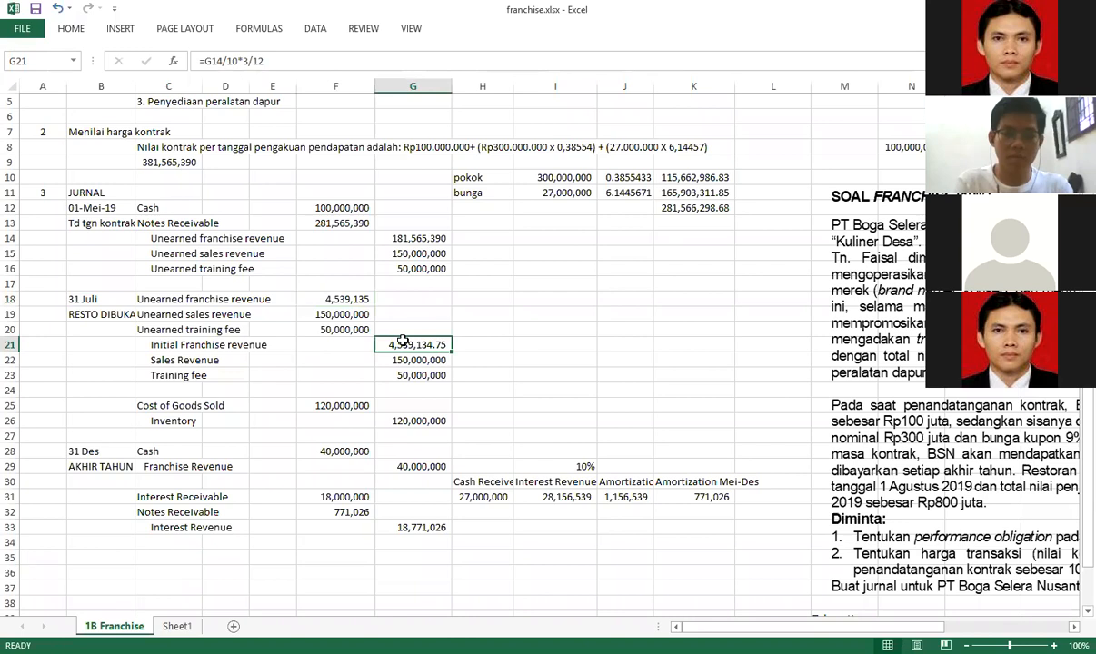
left_click(180, 558)
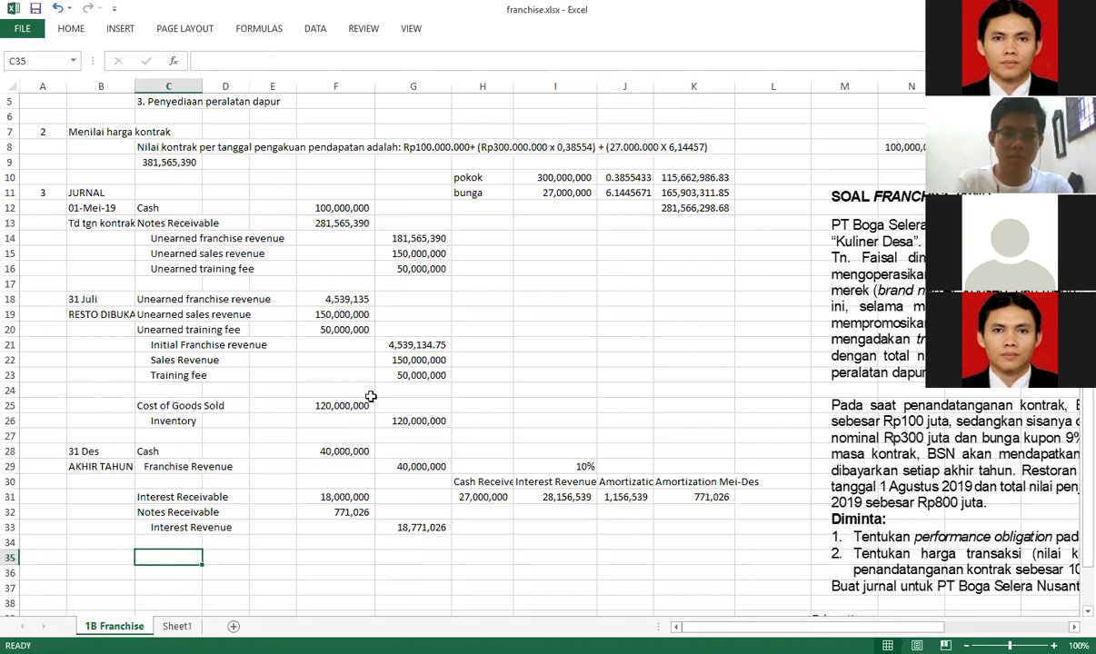
left_click(307, 373)
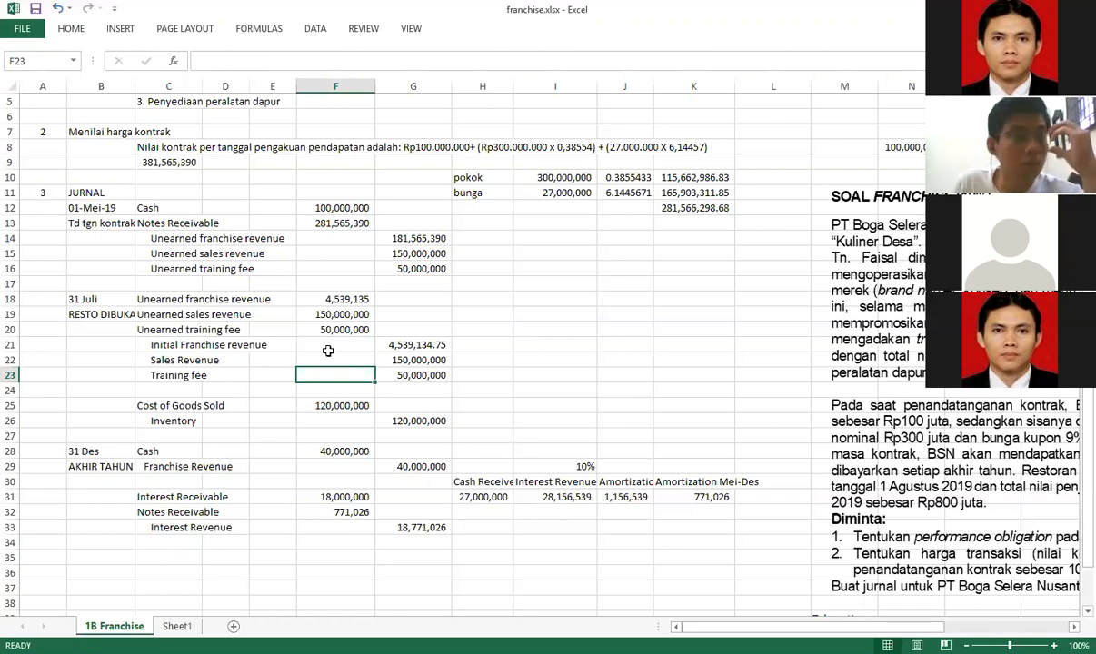
left_click(222, 345)
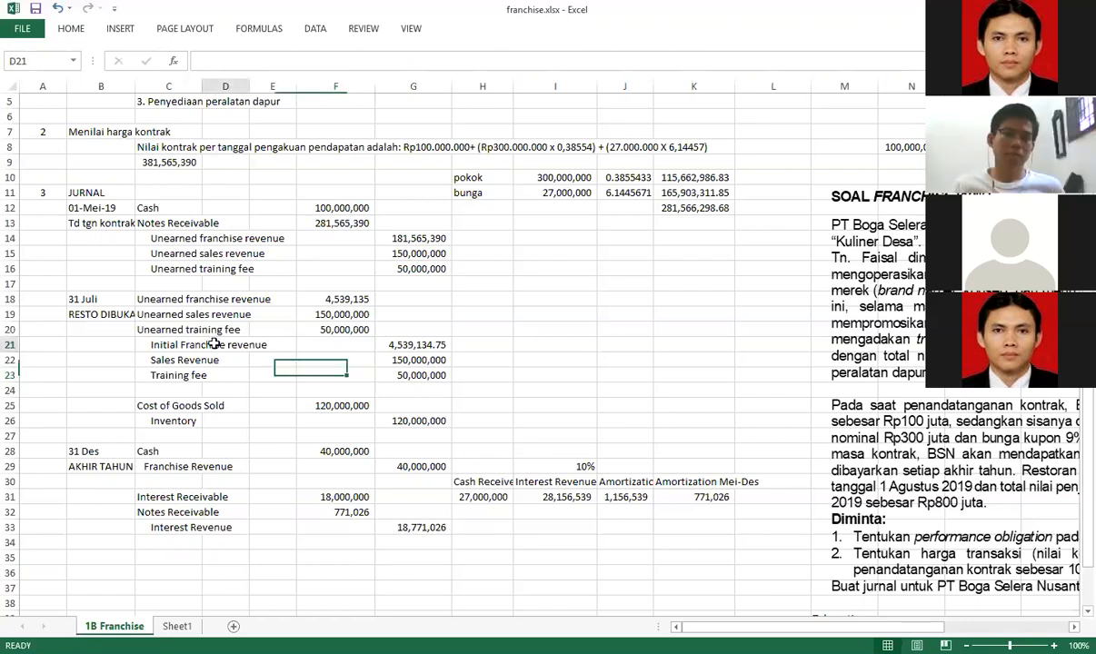
left_click(176, 373)
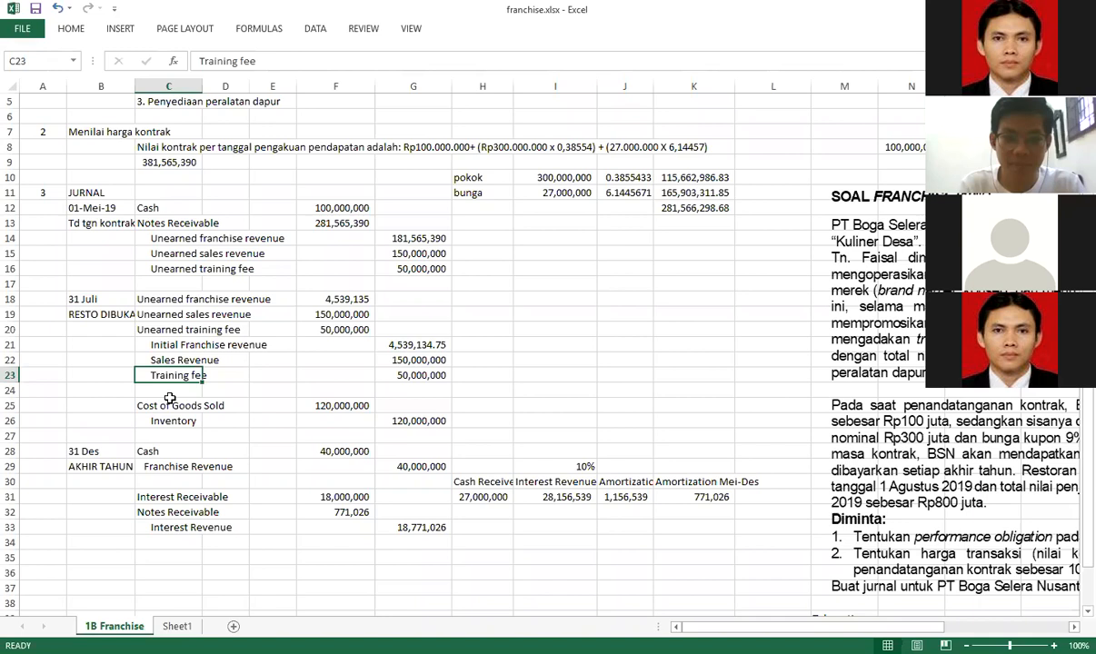
left_click(156, 542)
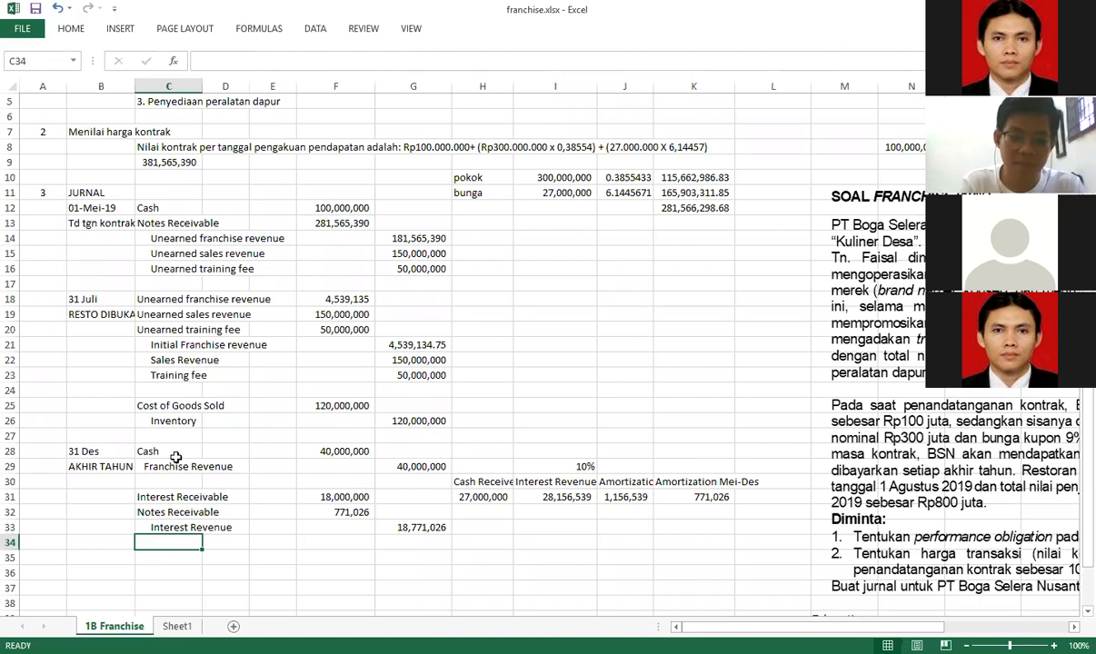
Copy the account names Unearned franchise revenue from C18 to C35 and Initial Franchise revenue from C21 to C36.
left_click(163, 300)
key("ctrl+c")
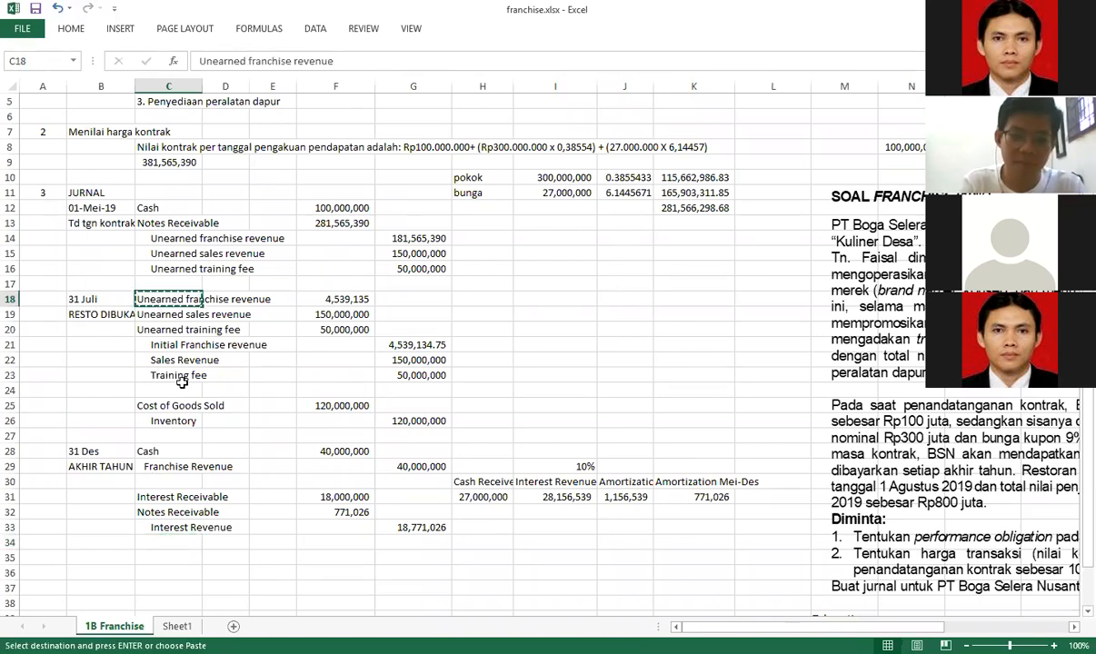
left_click(173, 558)
key("ctrl+v")
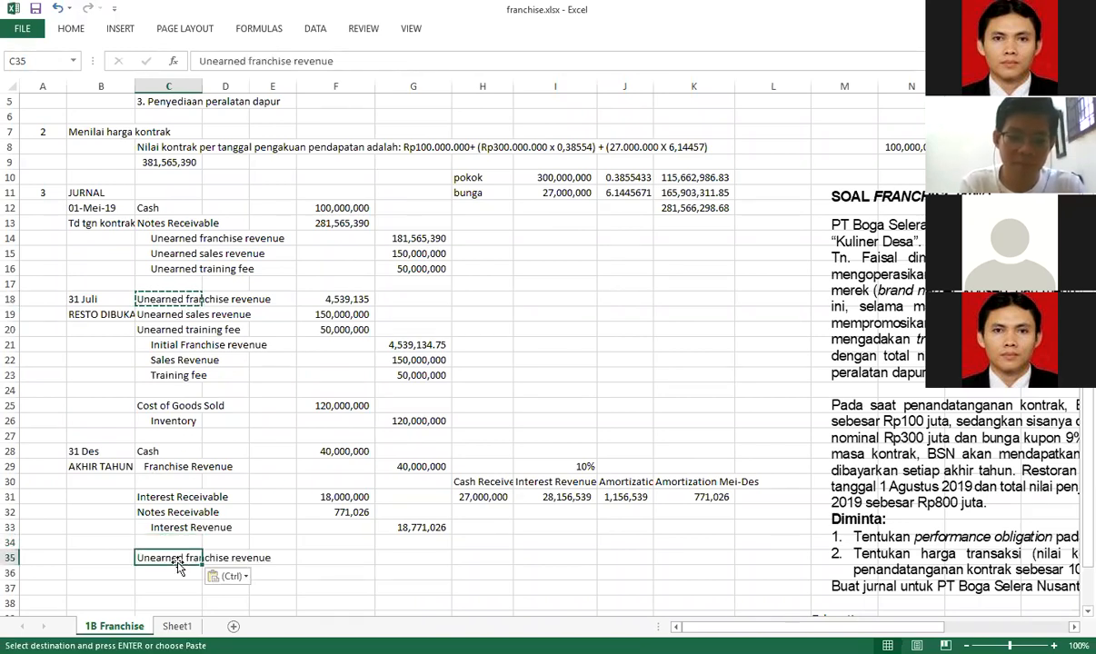
left_click(183, 346)
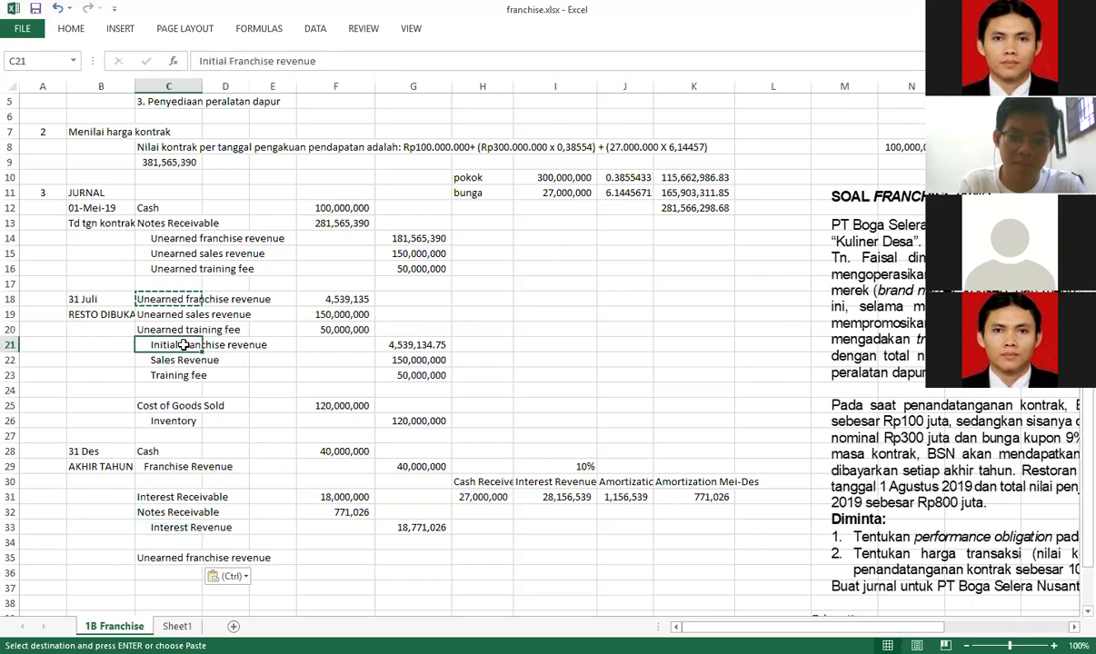
key("ctrl+c")
left_click(197, 574)
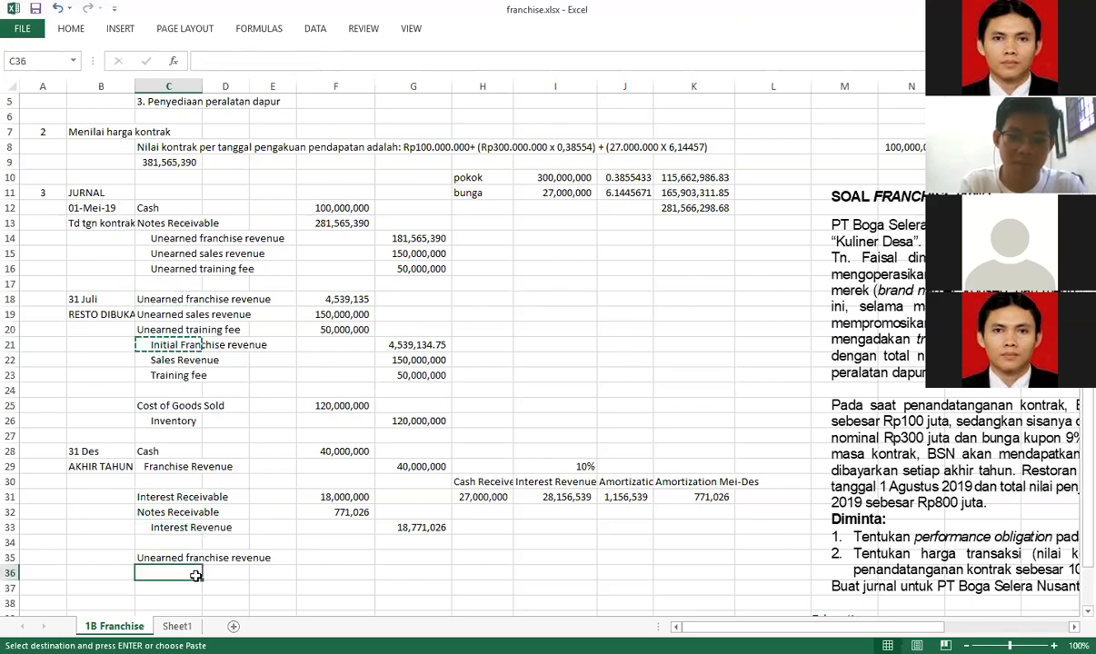
key("ctrl+v")
Compare the 31 Des Franchise Revenue entry with the royalty and sales period terms in the problem text.
left_click(100, 452)
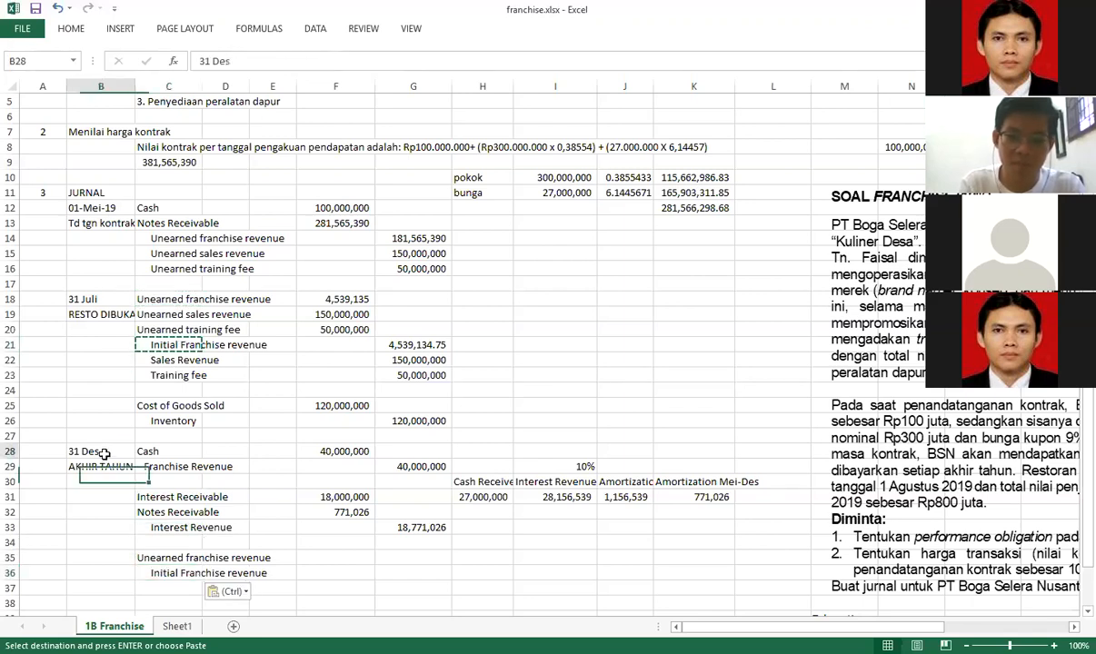
left_click(895, 476)
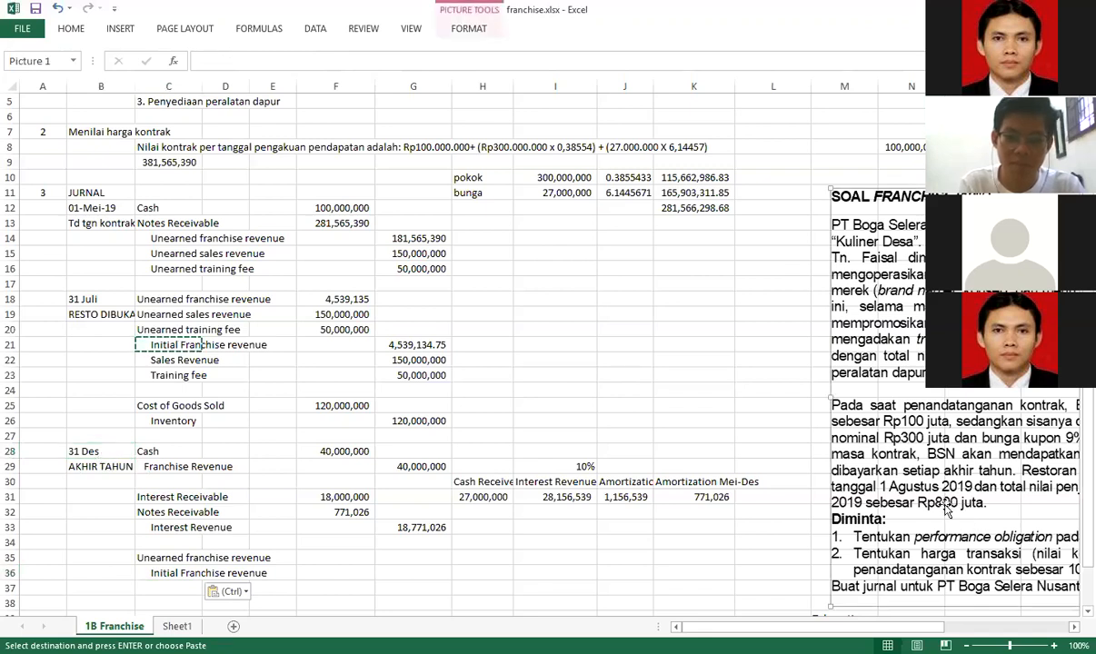
left_click(242, 464)
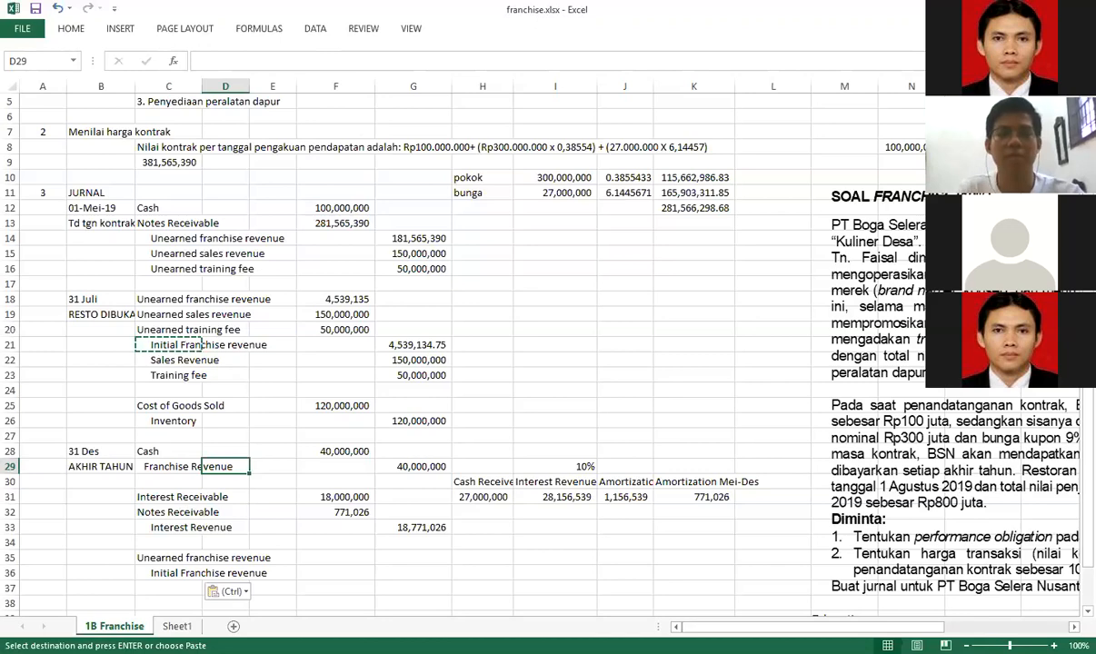
scroll(648, 447, "right", 7)
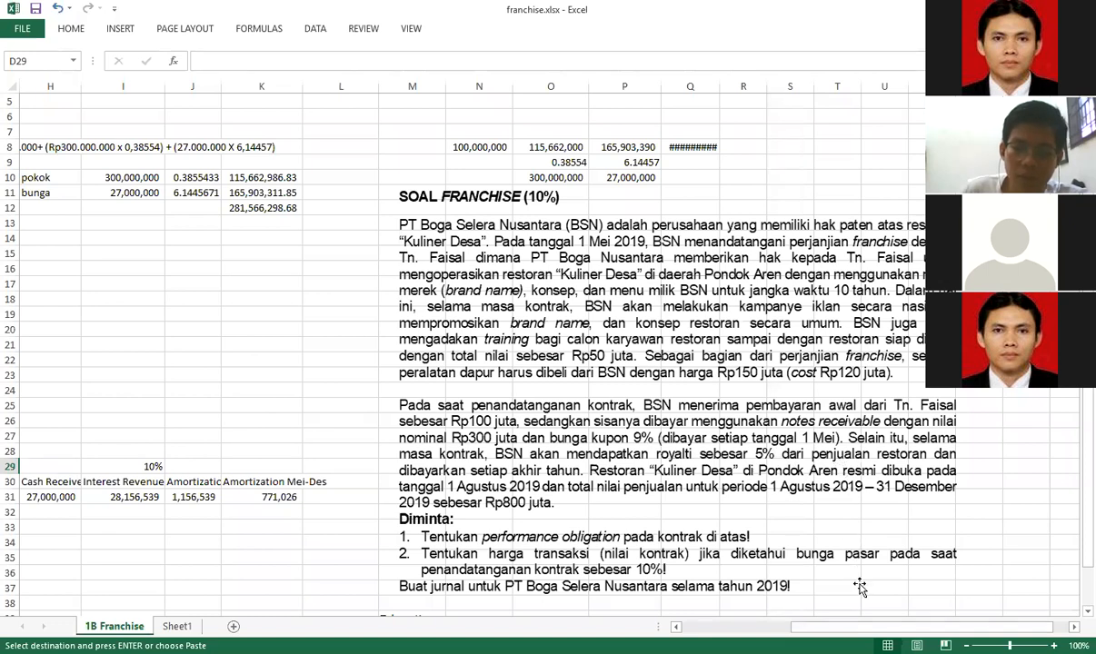
scroll(118, 472, "left", 5)
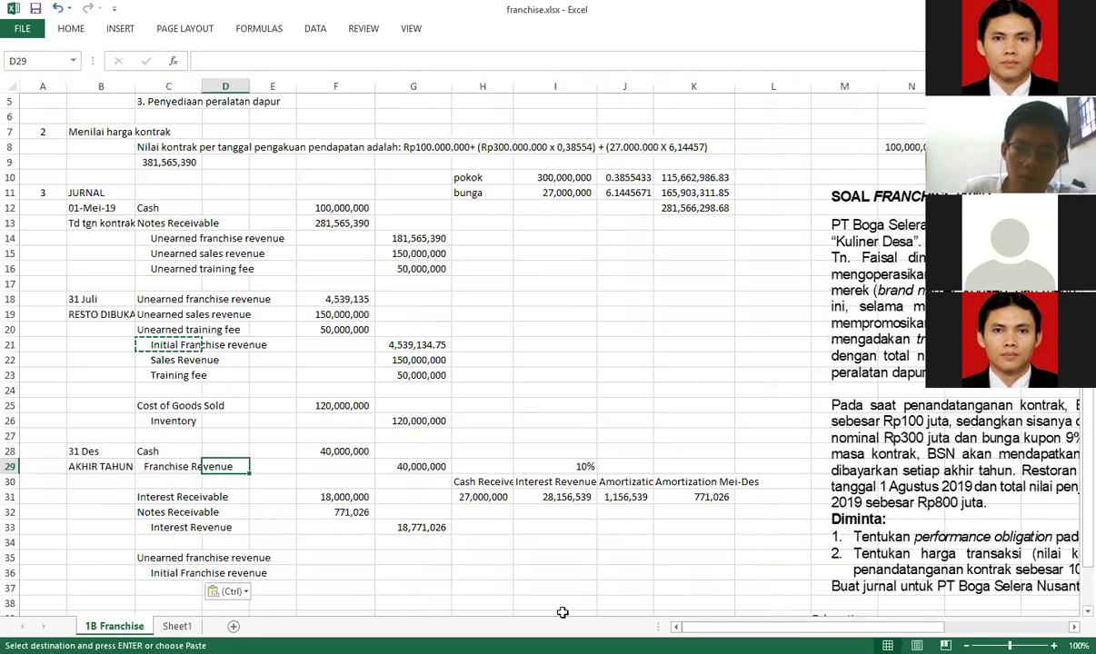
Review the 31 Des Cash and Franchise Revenue accounts in C28:C29 and the royalty formula in F28.
left_click(169, 451)
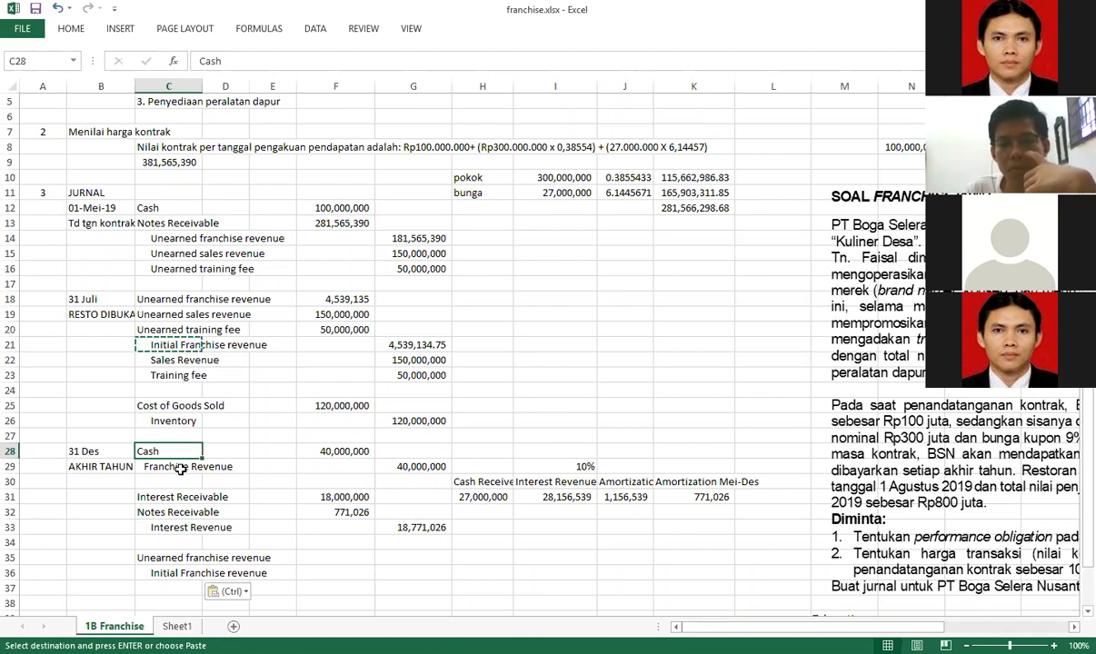
left_click(178, 465)
left_click(327, 448)
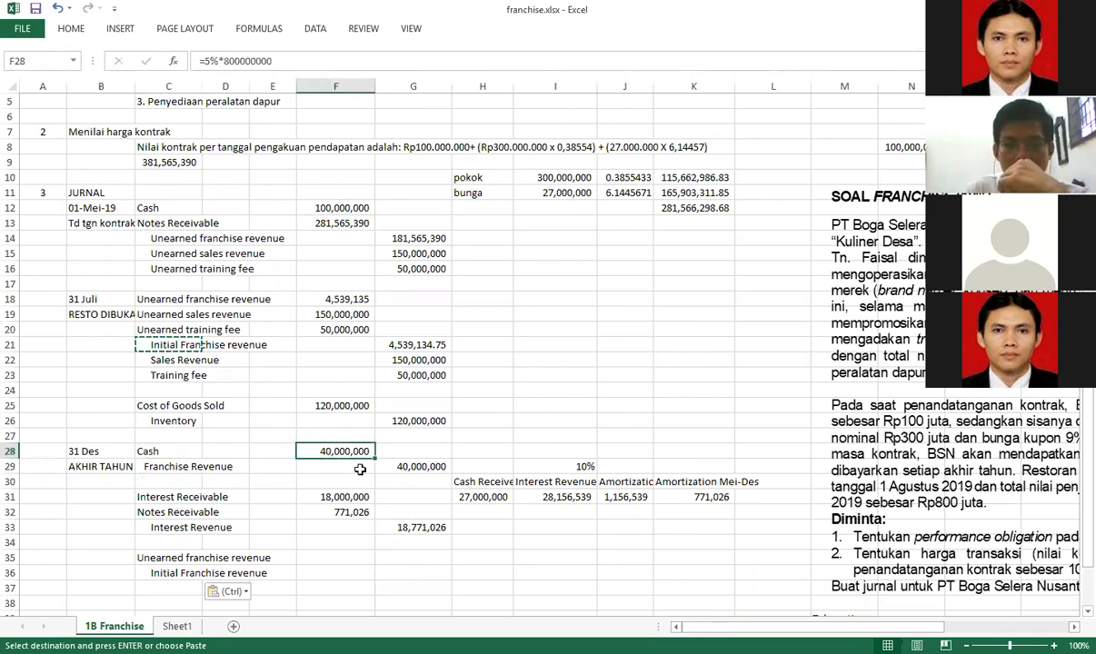
left_click(159, 451)
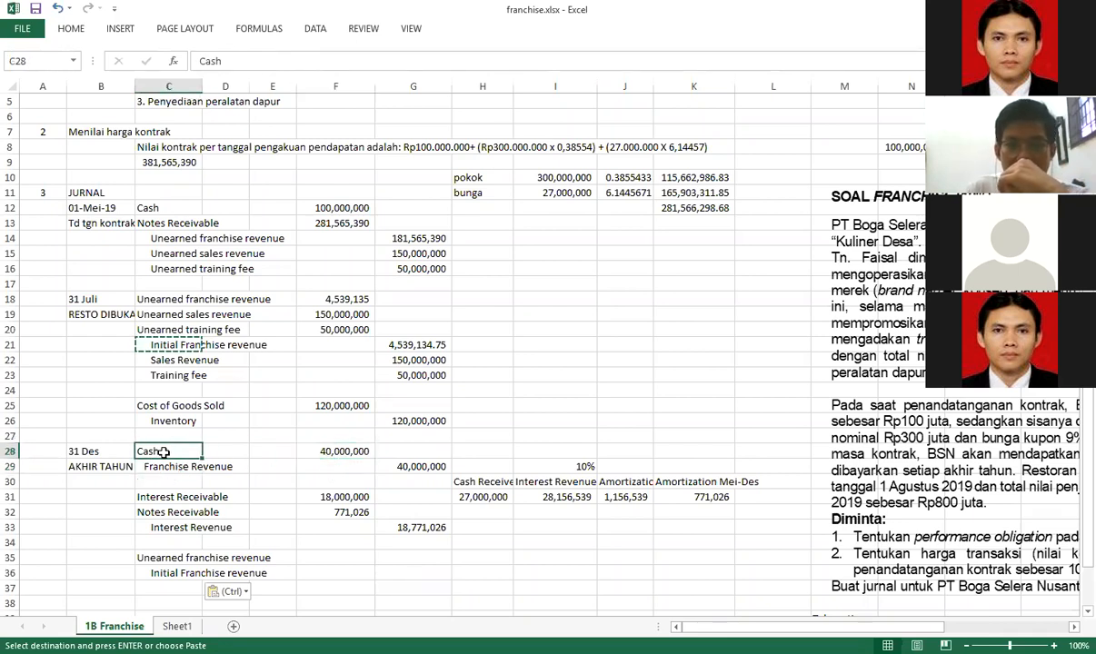
key("Down")
key("Up")
key("Down")
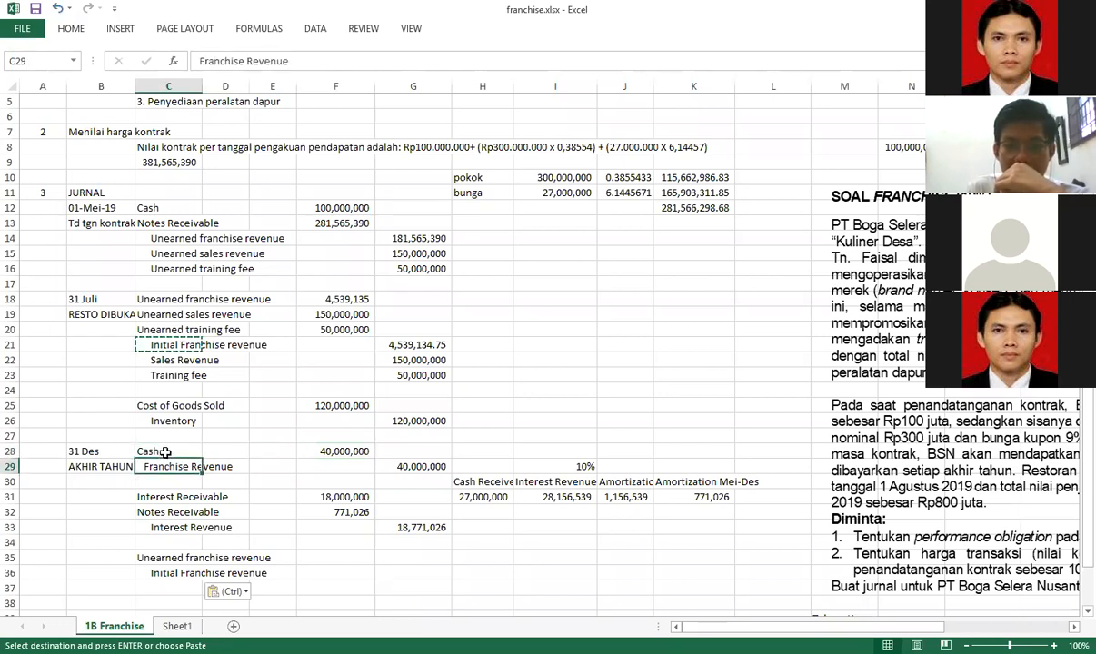
left_click(163, 452)
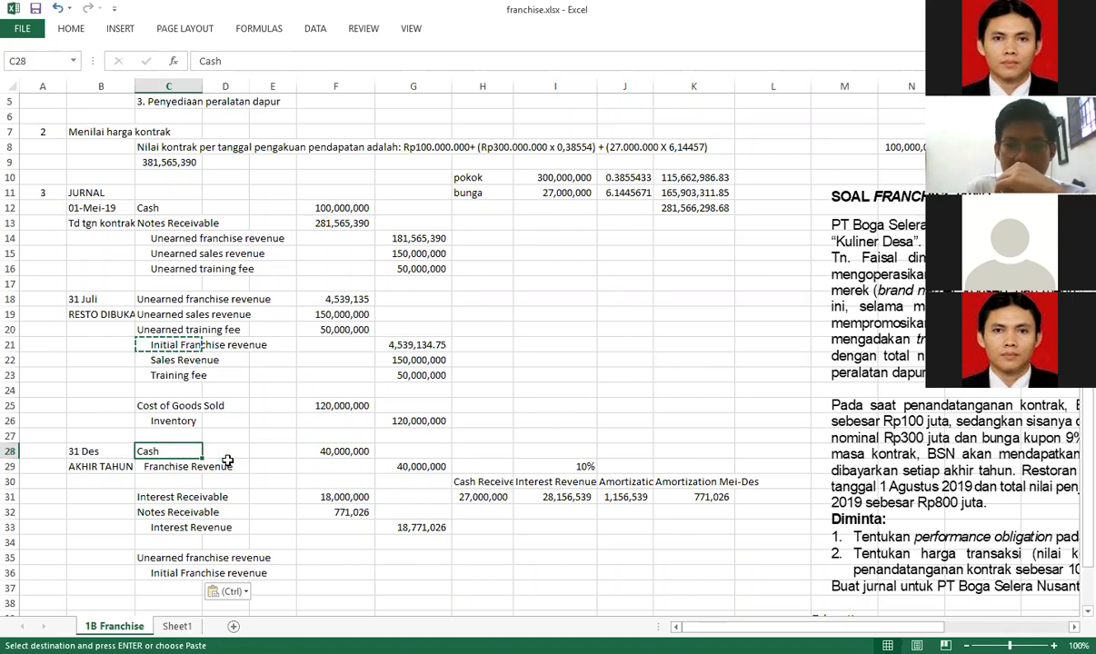
left_click(328, 450)
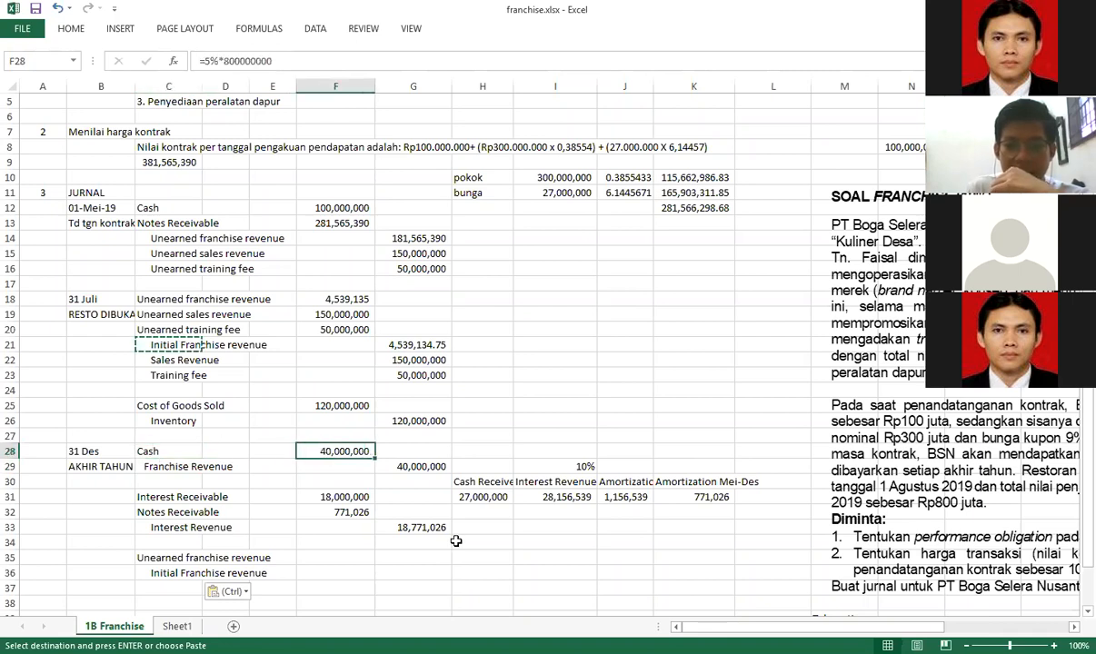
Check the F28 royalty calculation against the problem text and inspect the Franchise Revenue reference in G29.
left_click_drag(774, 627, 869, 627)
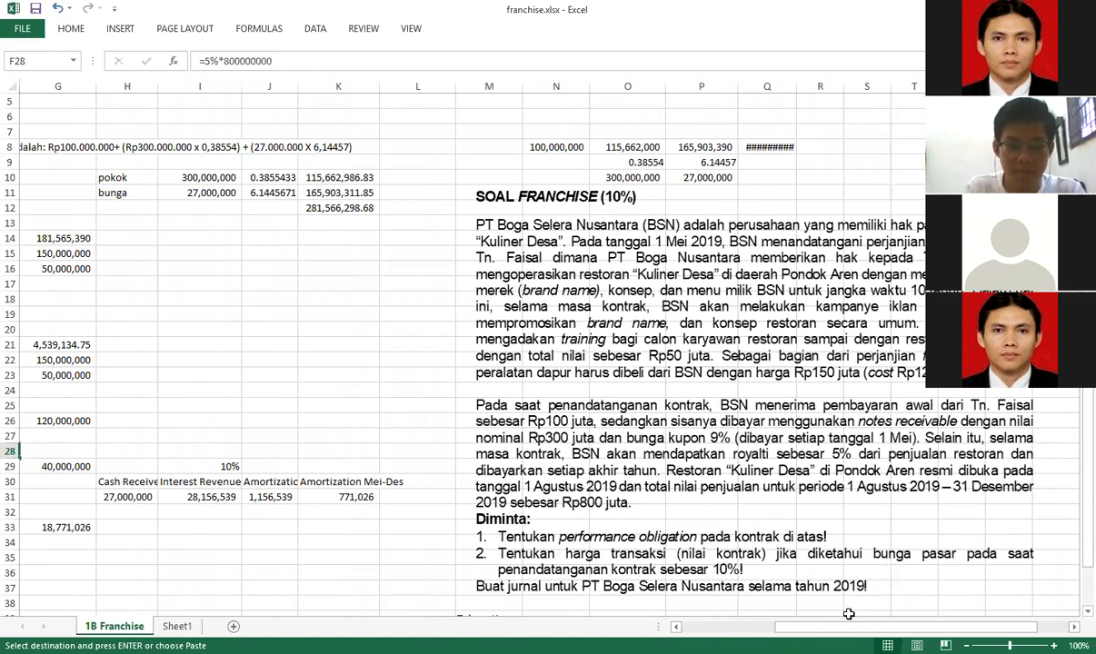
left_click_drag(869, 627, 774, 627)
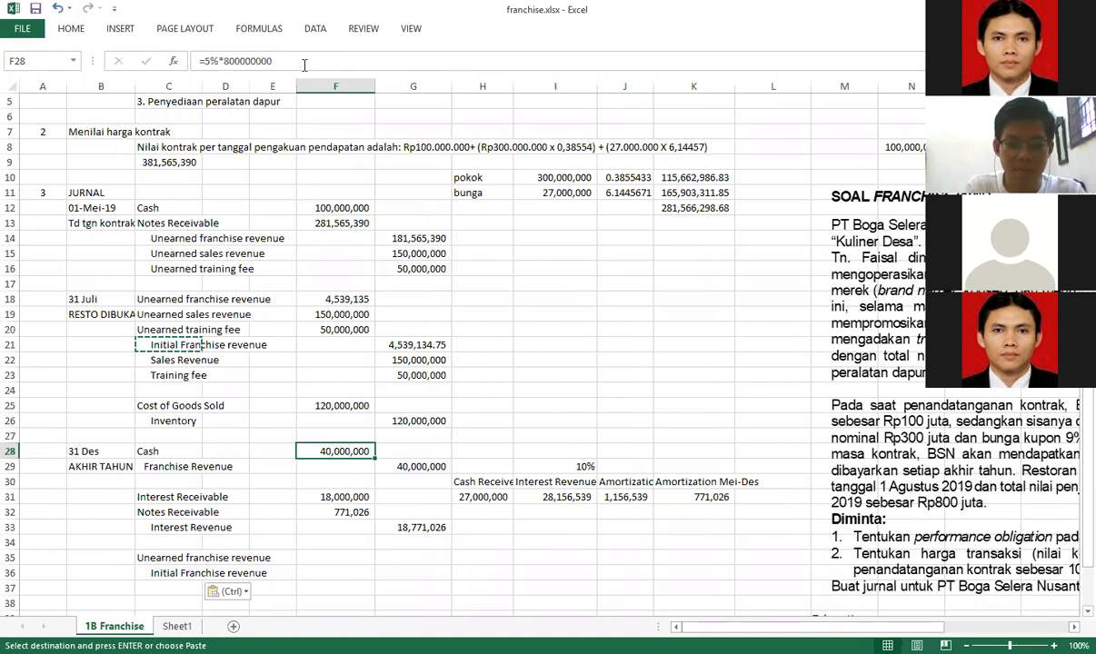
left_click(399, 466)
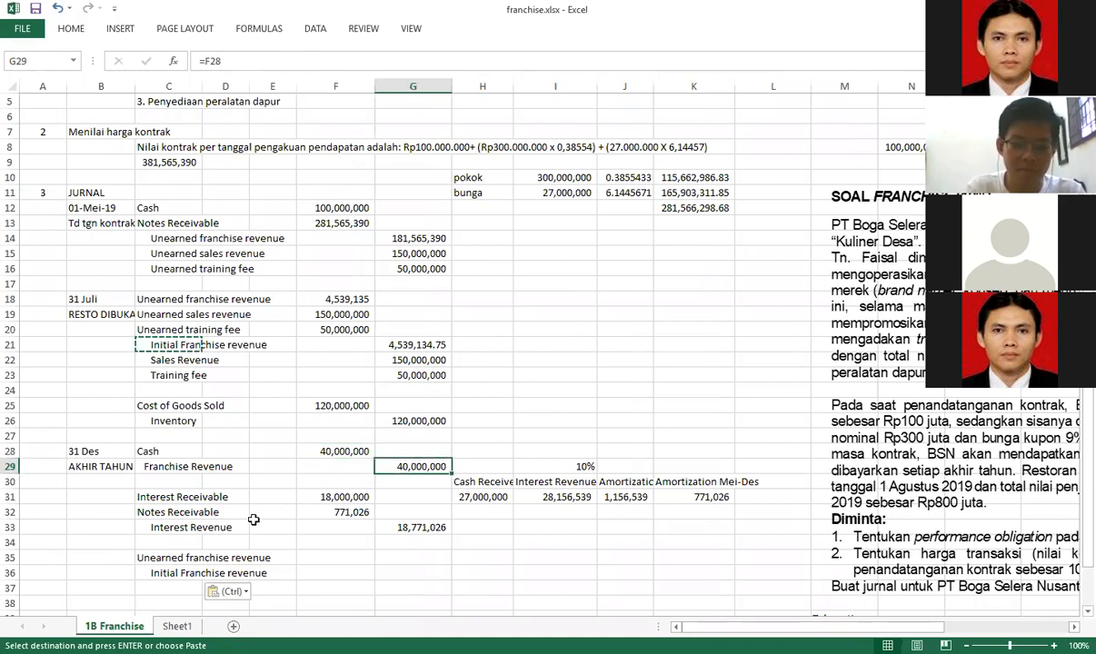
Review the Interest Receivable account in C31 alongside the pokok and bunga rows in H10:H11.
left_click(156, 497)
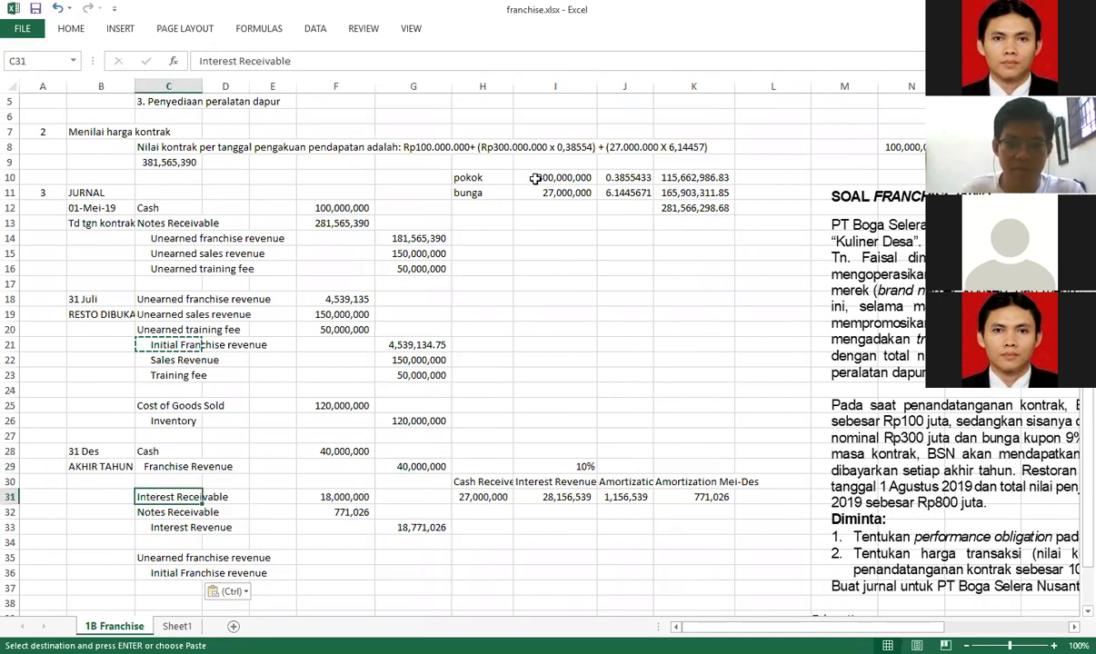
left_click_drag(481, 177, 484, 194)
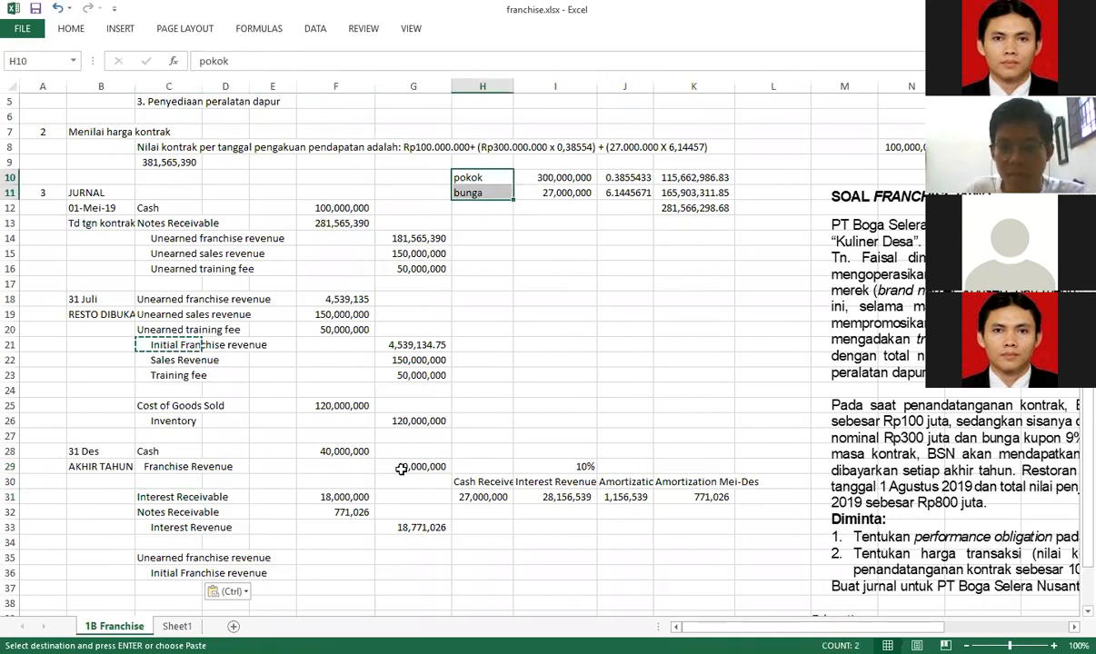
left_click(138, 498)
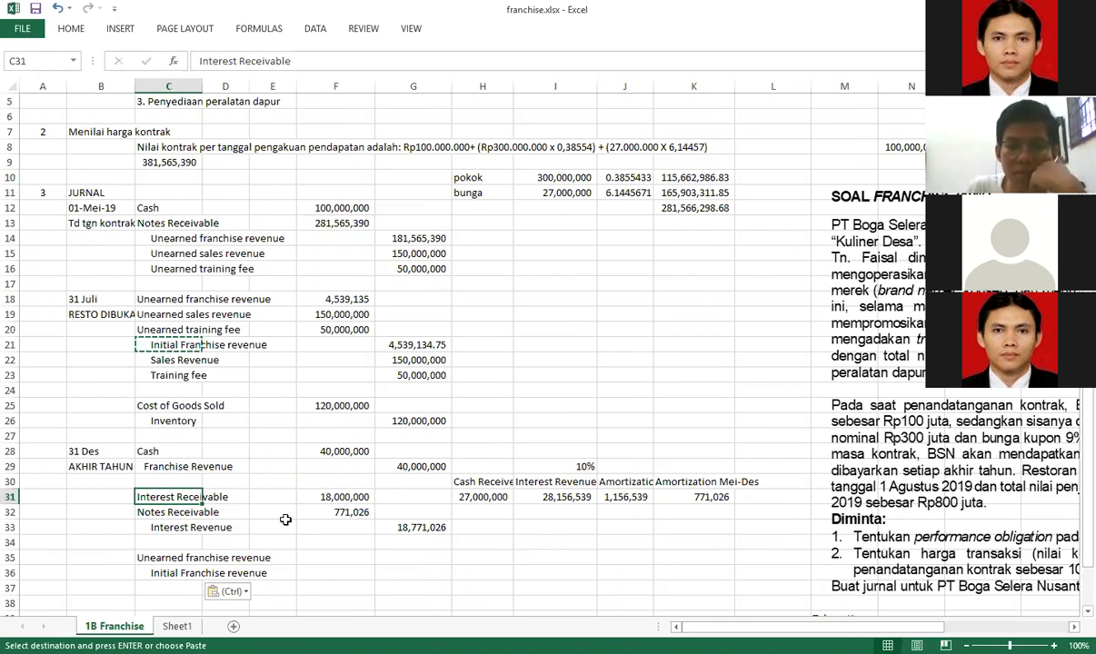
Try to fill F35 by copying the 31 Juli Unearned franchise revenue amount from F18.
left_click(334, 557)
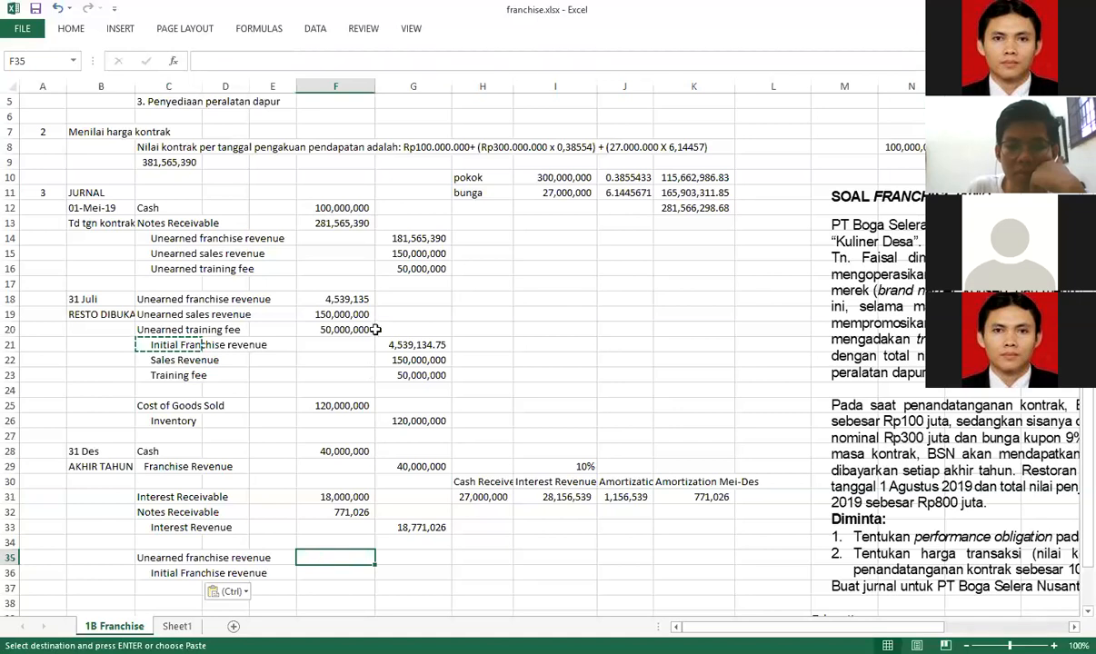
left_click(354, 298)
key("ctrl+c")
left_click(320, 555)
key("ctrl+v")
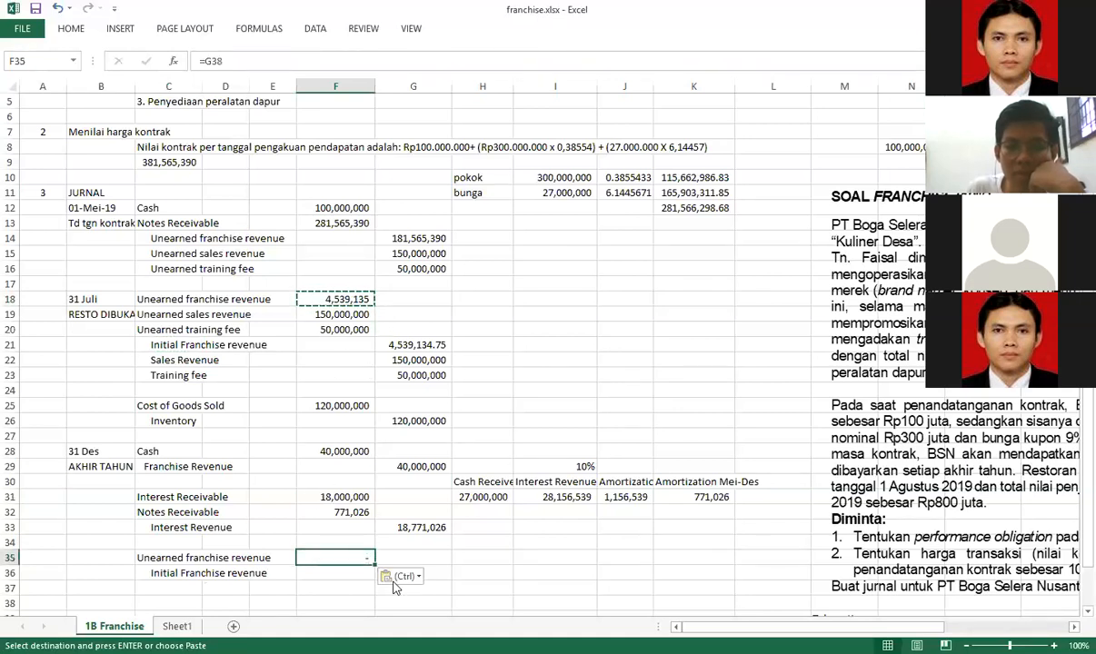
left_click(346, 296)
key("Escape")
double_click(425, 344)
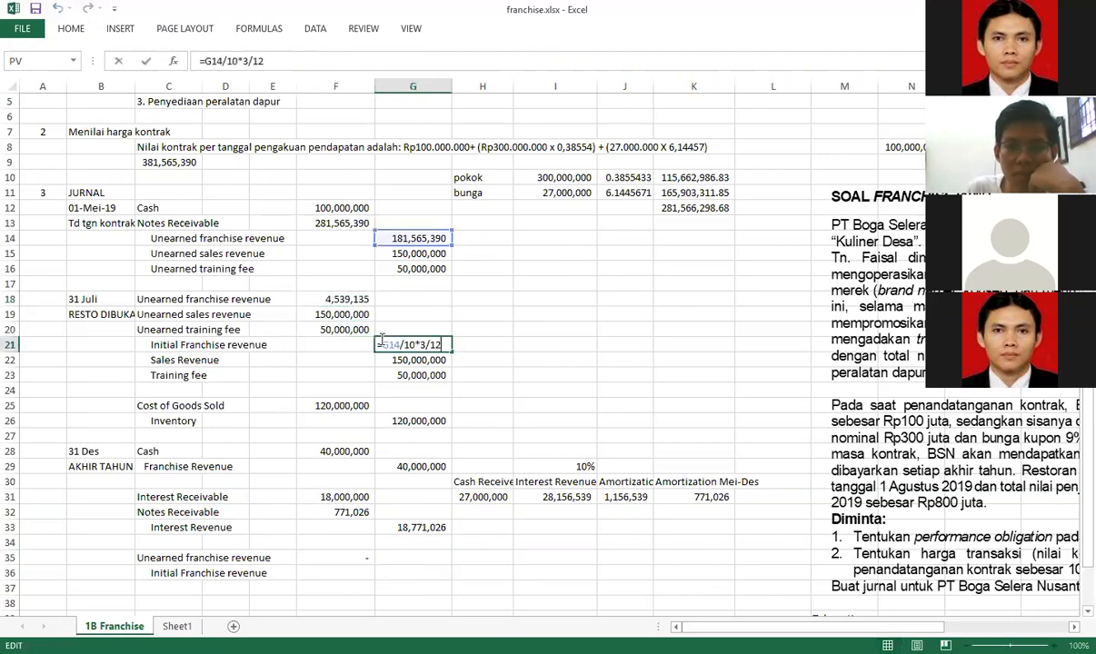
left_click_drag(378, 345, 502, 357)
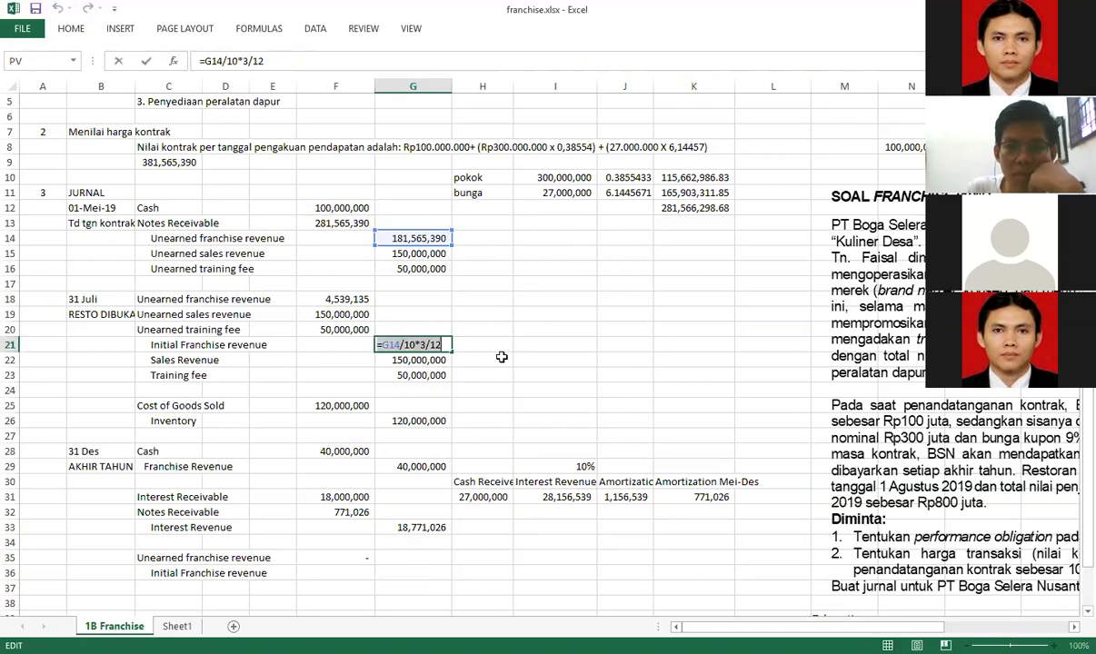
type("=")
left_click(333, 558)
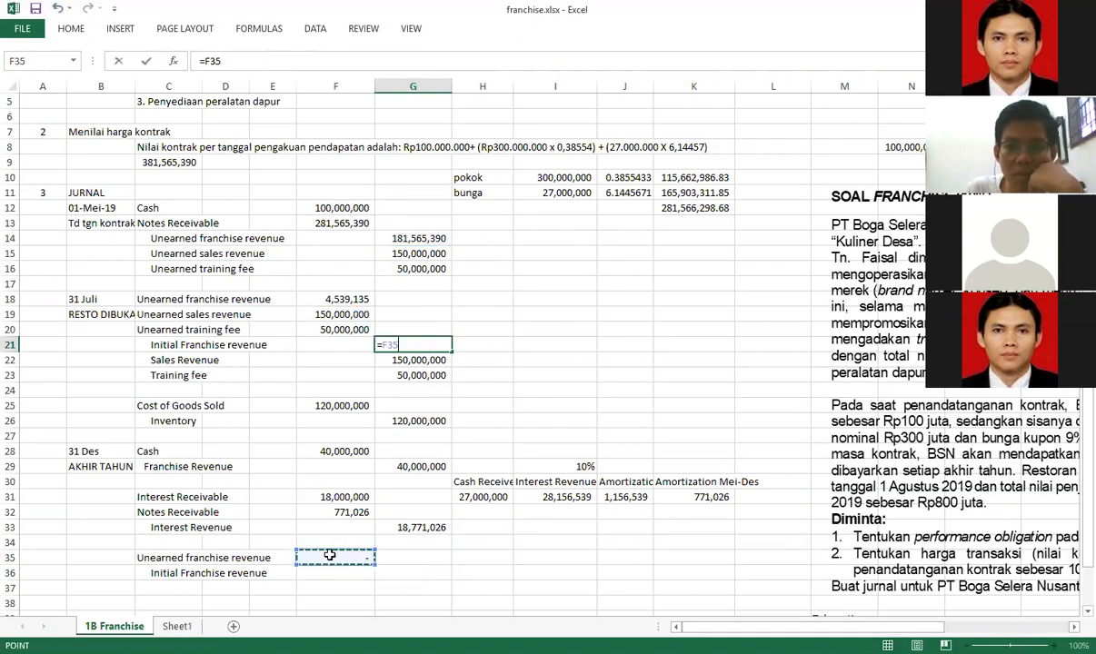
key("Escape")
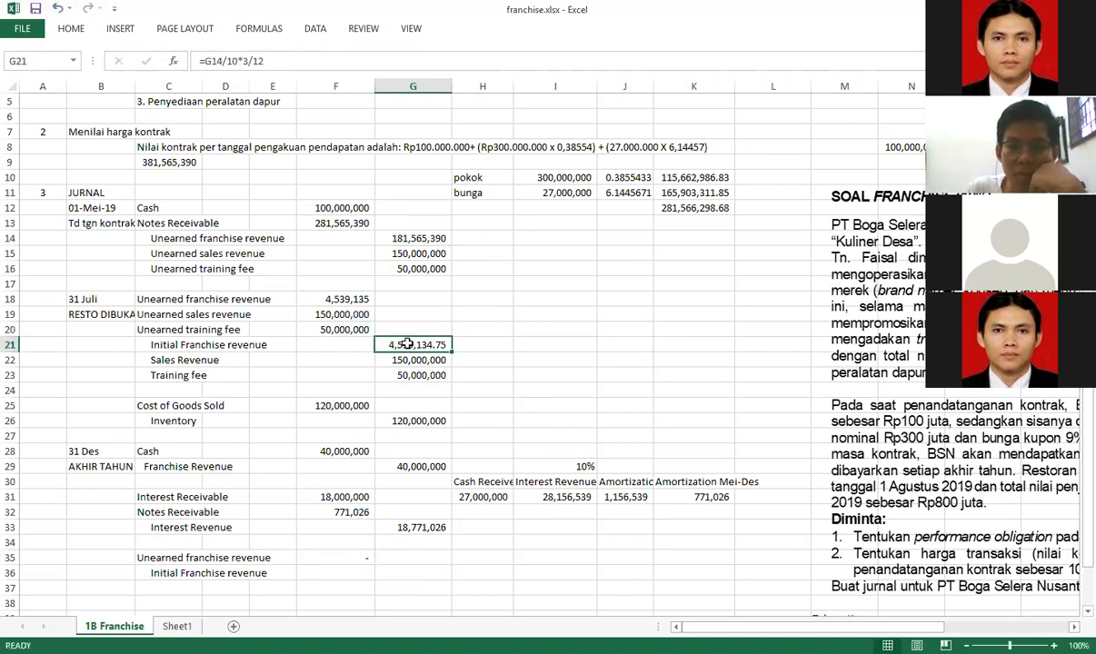
Reuse the G21 formula for the year-end Unearned franchise revenue debit in F35, changed to five months: =G14/10*5/12.
double_click(440, 345)
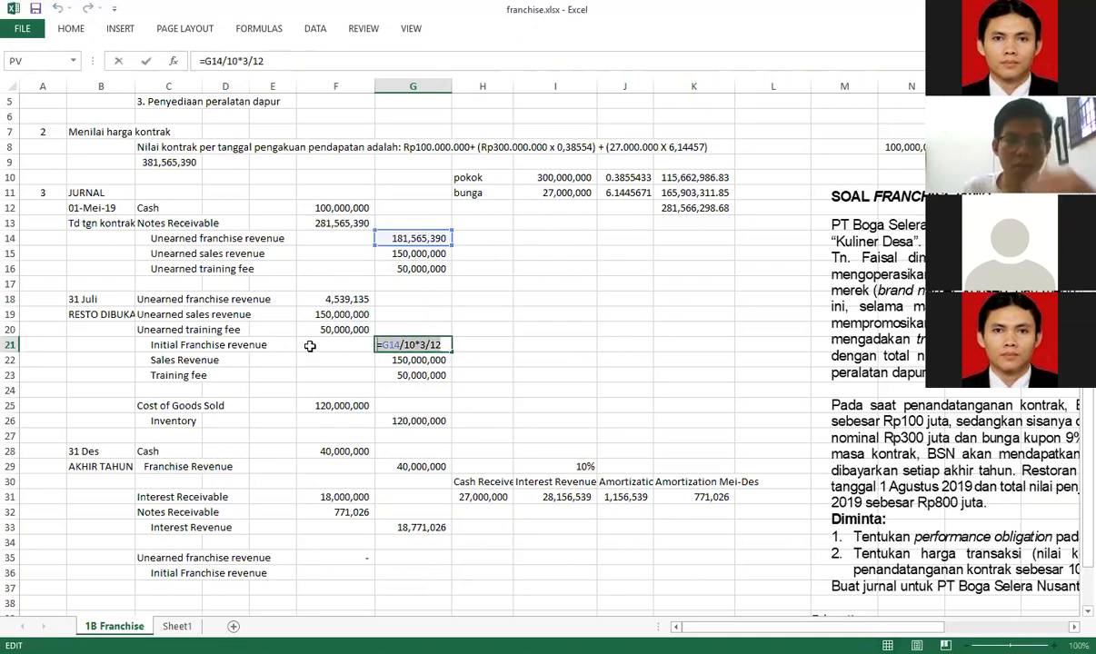
key("Escape")
left_click(343, 564)
double_click(340, 561)
key("ctrl+v")
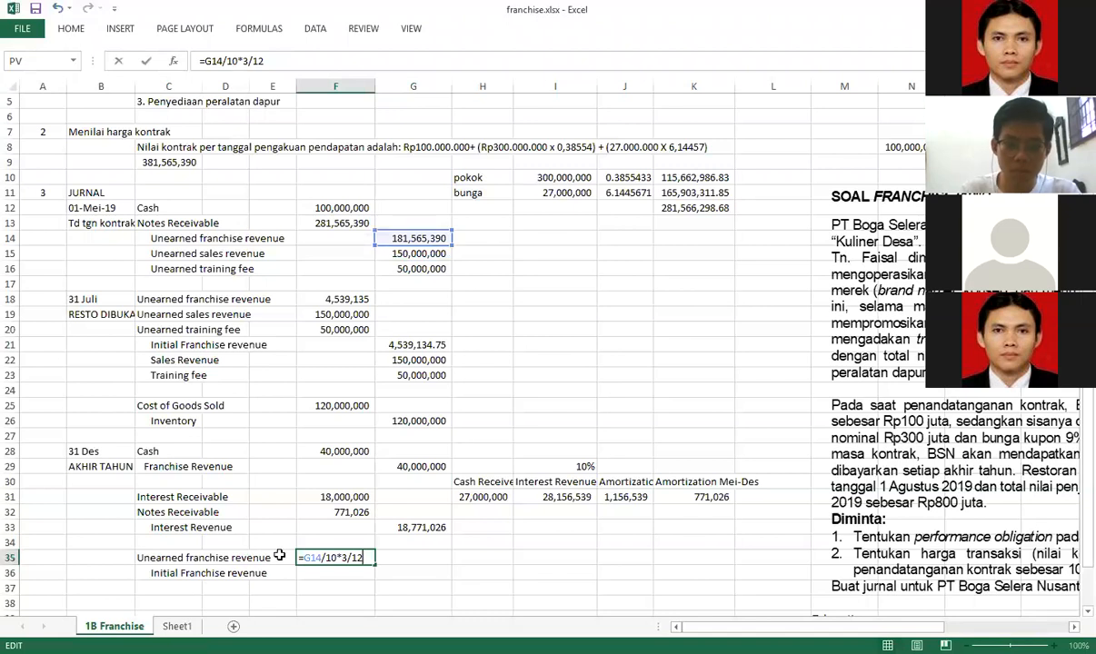
key("BackSpace")
type("5")
key("Return")
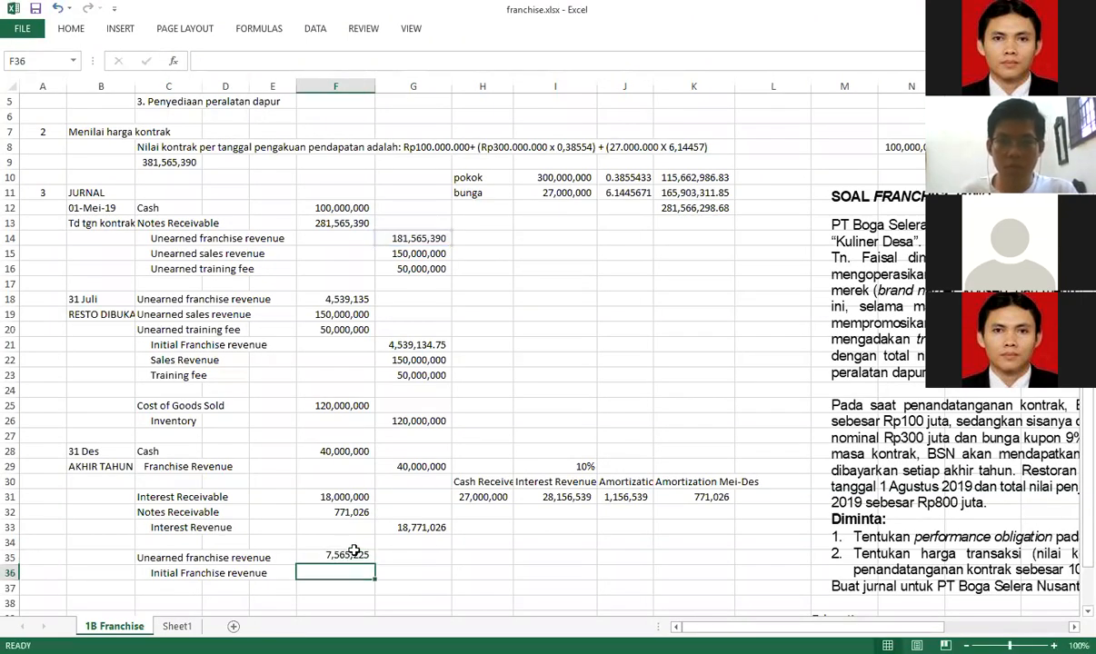
Set the year-end Initial Franchise revenue credit in G36 to =F35.
left_click(402, 572)
type("=")
key("Up")
key("Left")
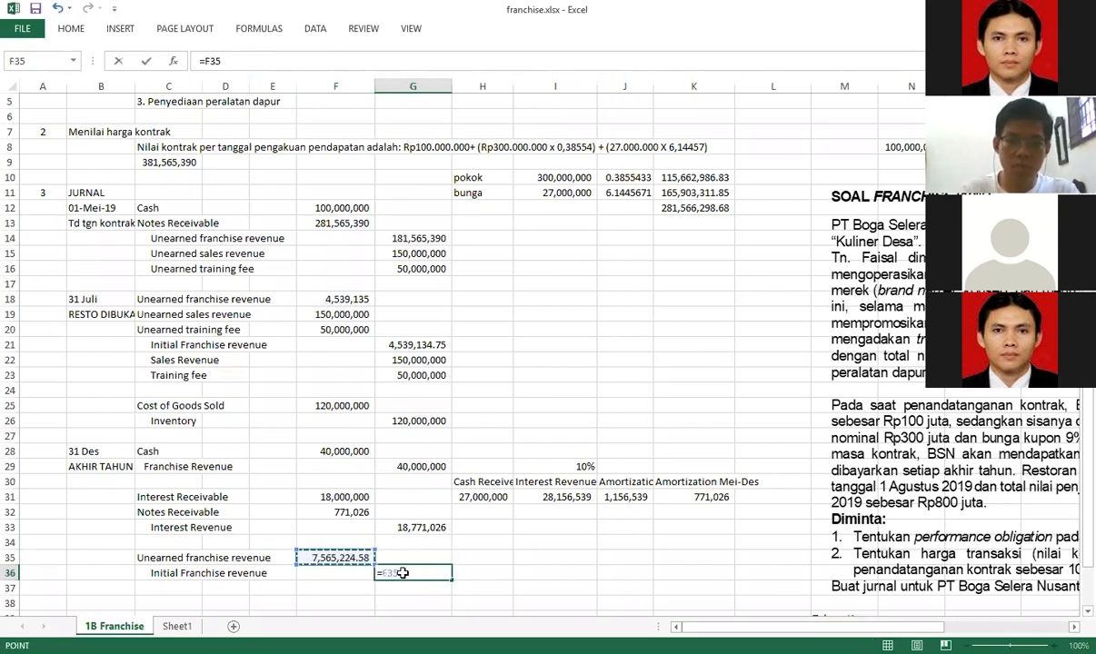
key("Return")
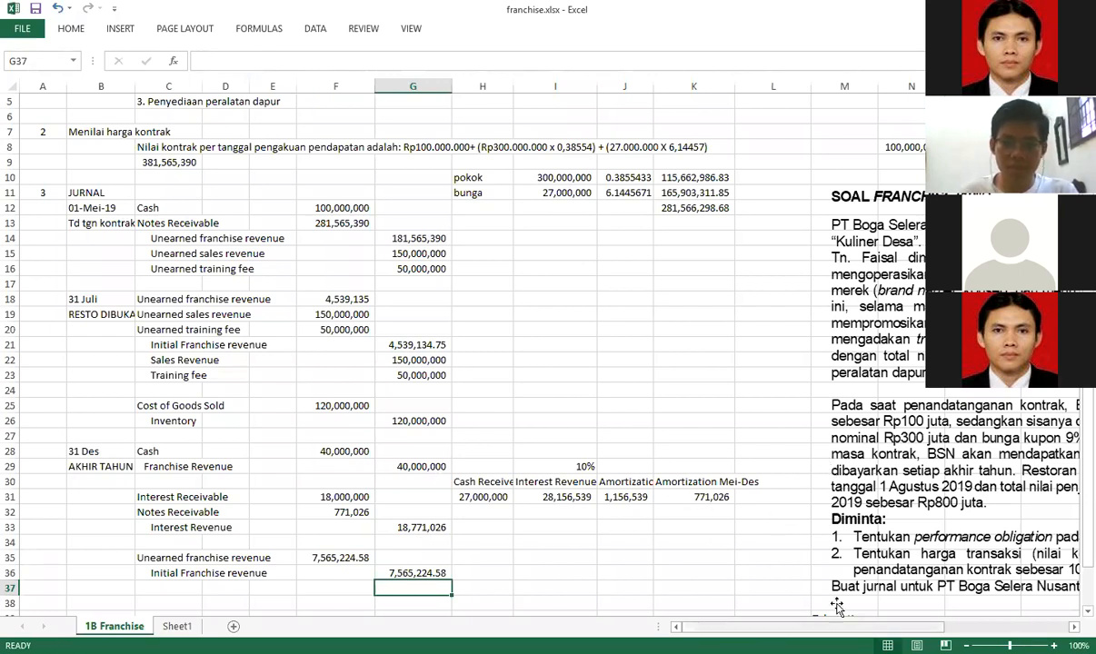
Read the franchise problem text and review the Cash and Notes Receivable accounts in C12:C13.
scroll(790, 573, "right", 3)
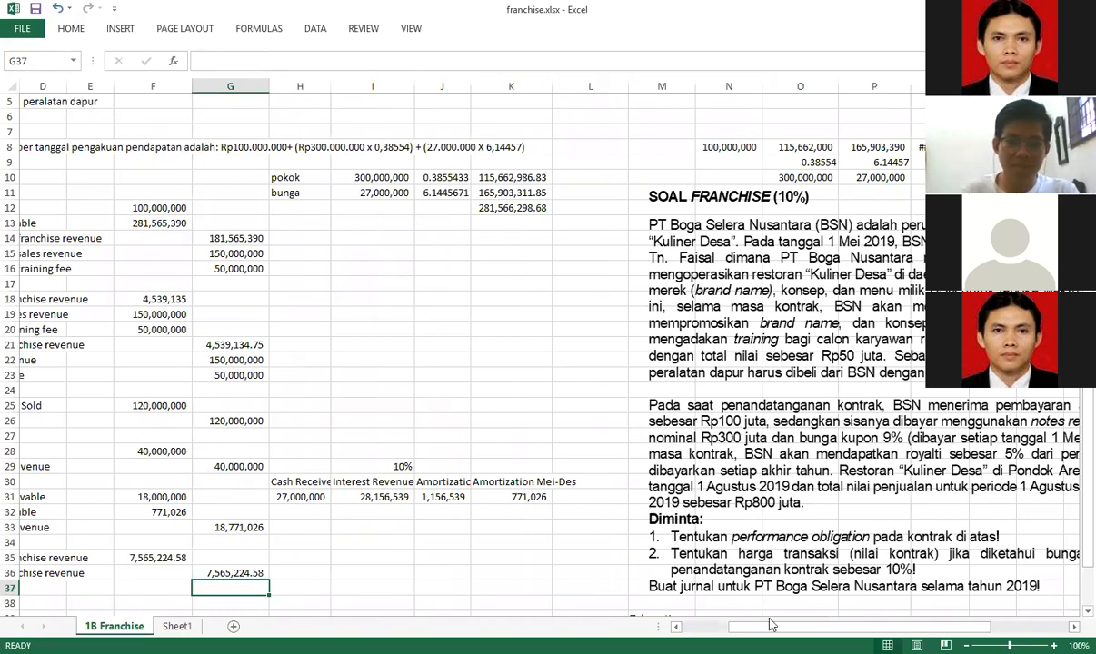
left_click_drag(818, 627, 781, 627)
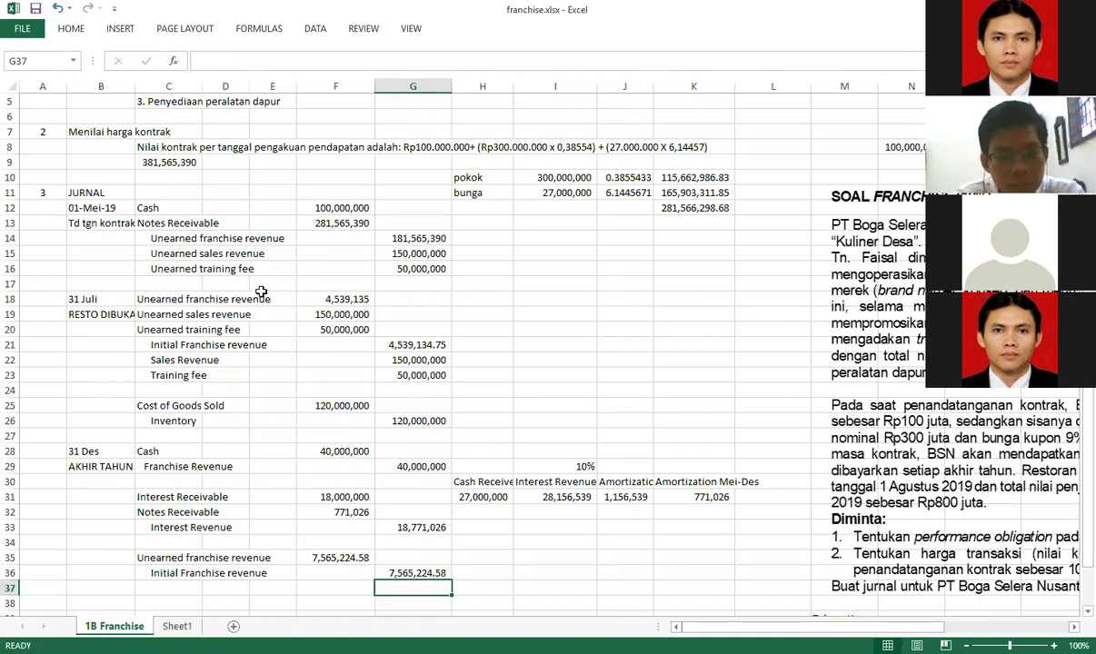
scroll(238, 268, "up", 2)
left_click(148, 267)
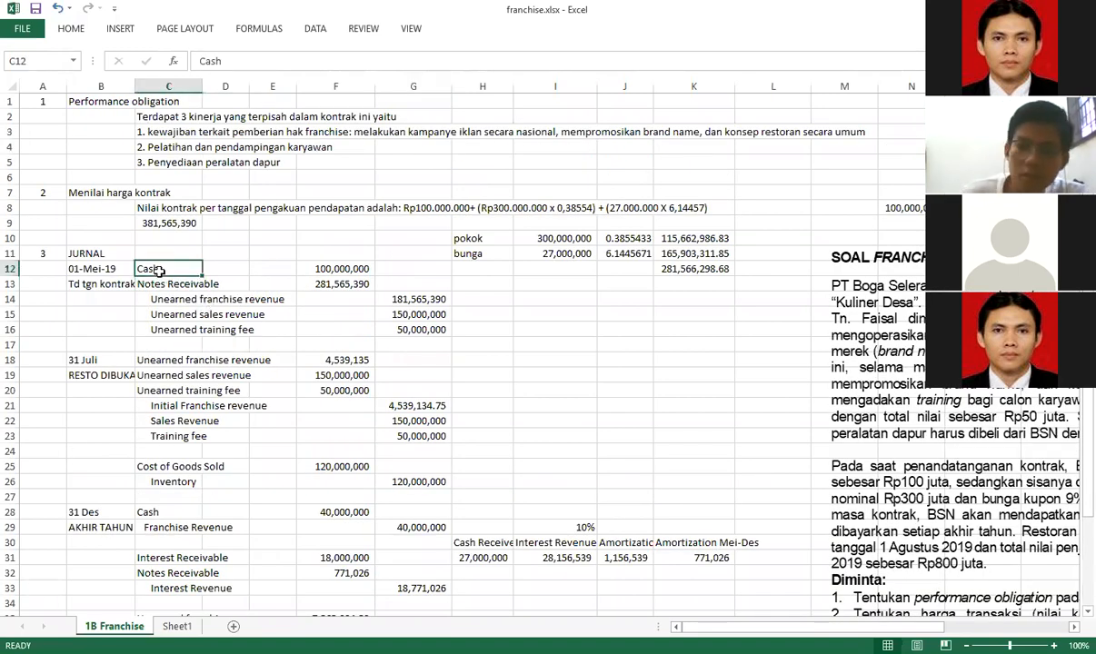
key("Down")
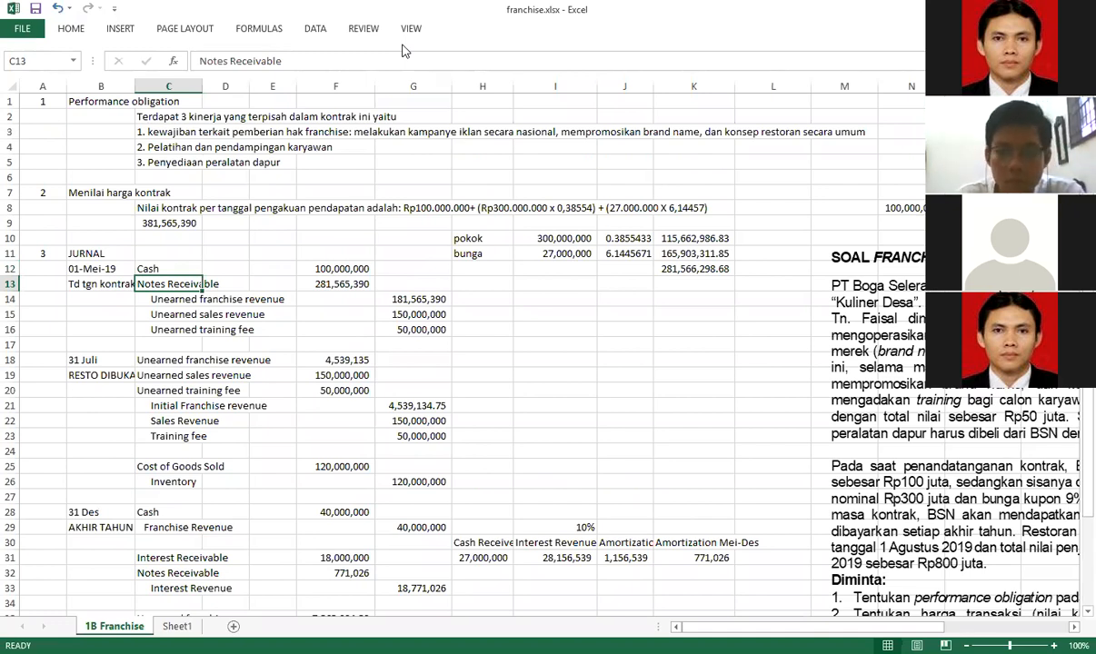
left_click(403, 47)
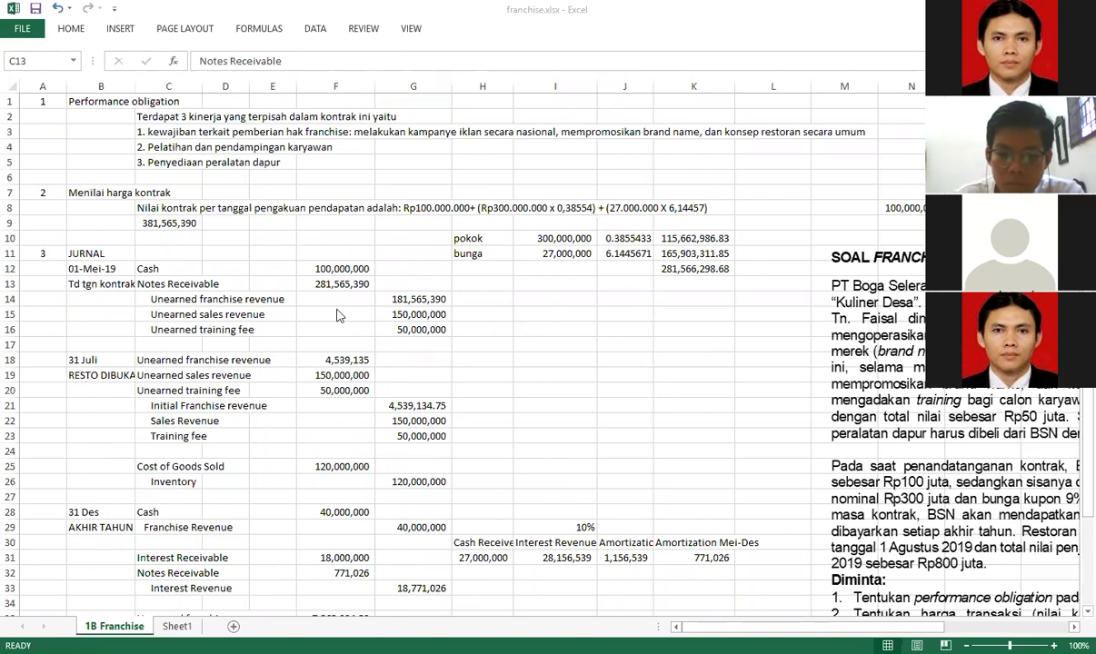
Review the 01-Mei-19 contract-signing entry, including its date in B12 and the unearned sales and training amounts in G15:G16.
left_click(100, 268)
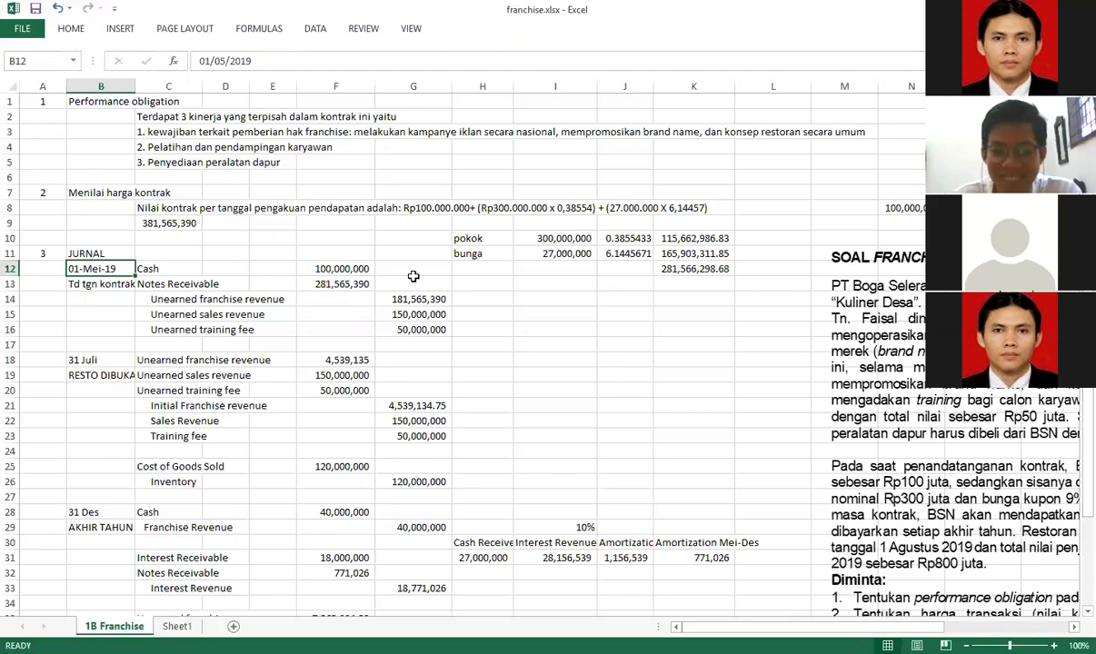
left_click(155, 269)
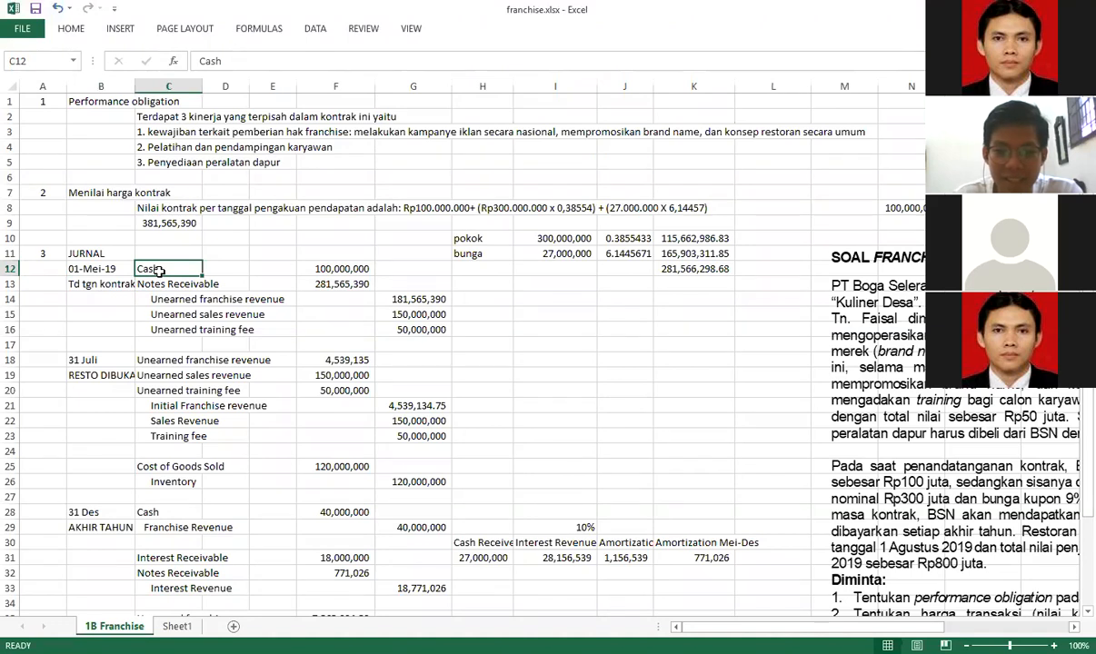
left_click(82, 271)
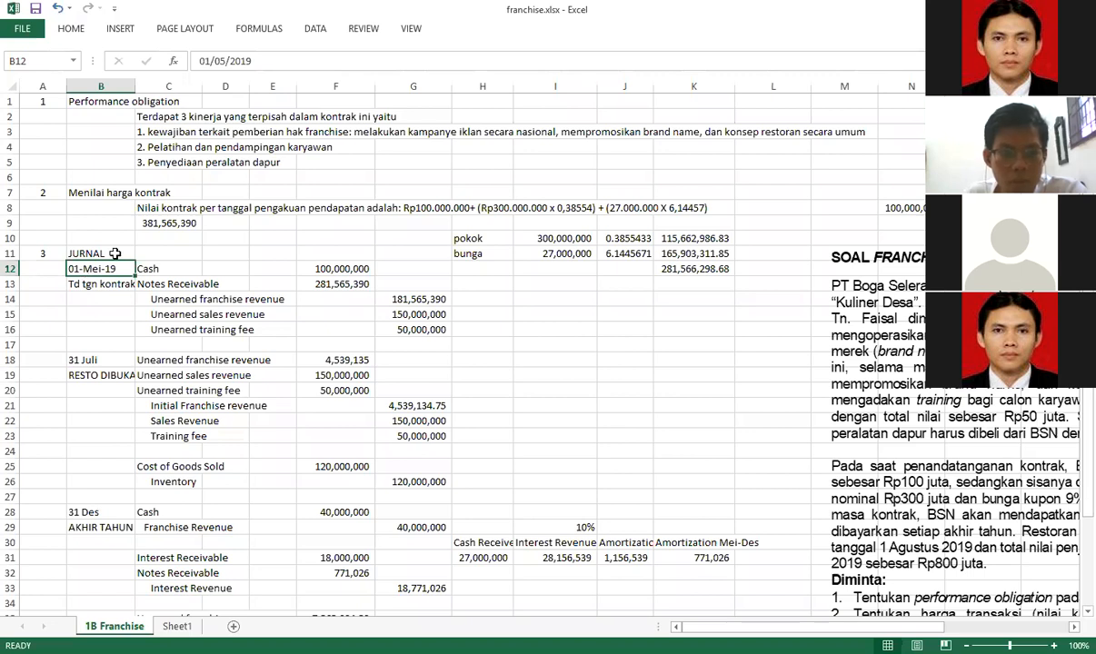
left_click(403, 331)
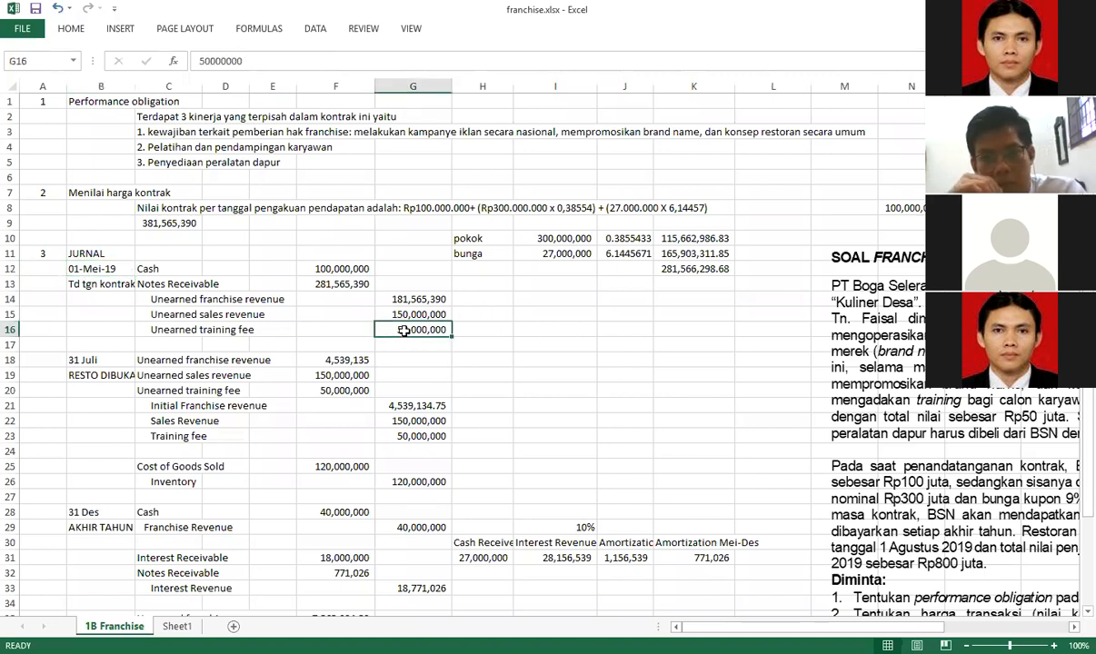
left_click(402, 313)
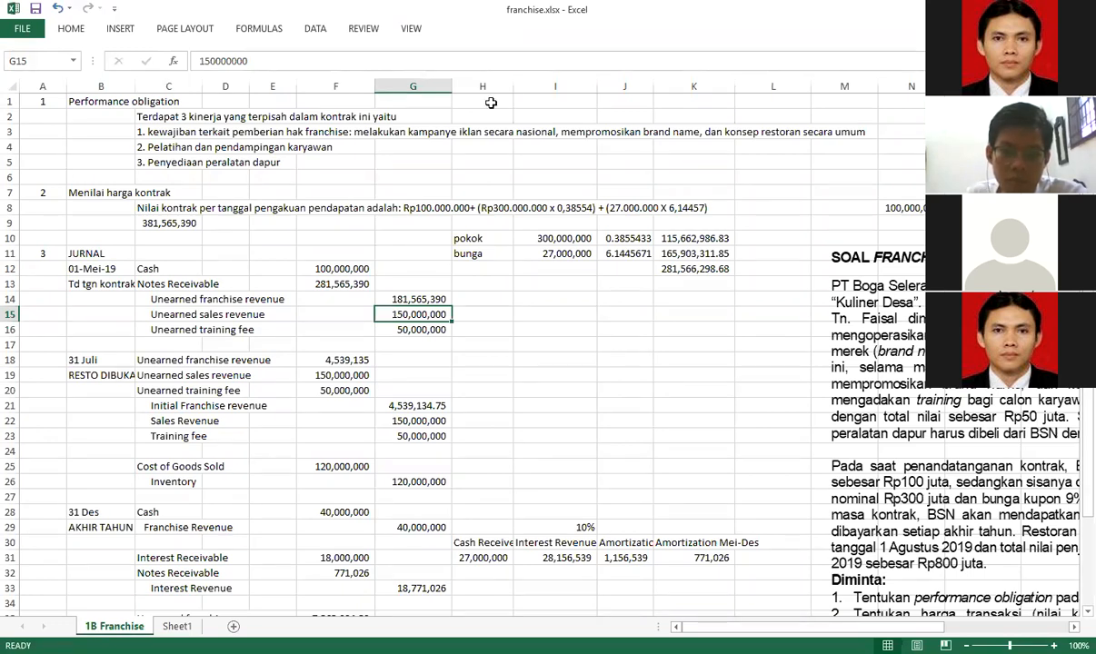
left_click(533, 38)
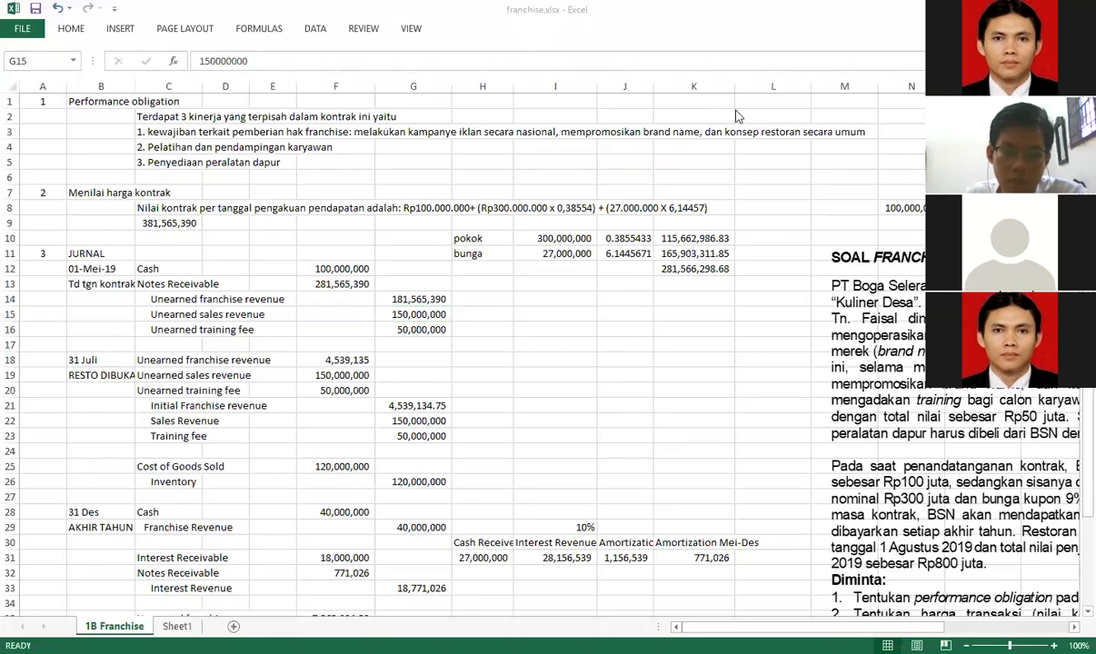